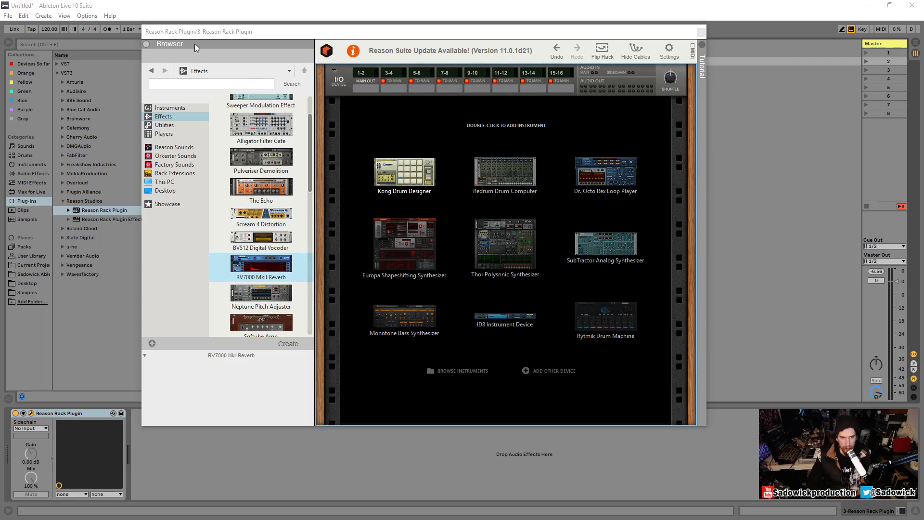
# Step: Add a Kong Drum Designer with the Deep House kit and turn its Master Level to maximum
pyautogui.click(146, 44)
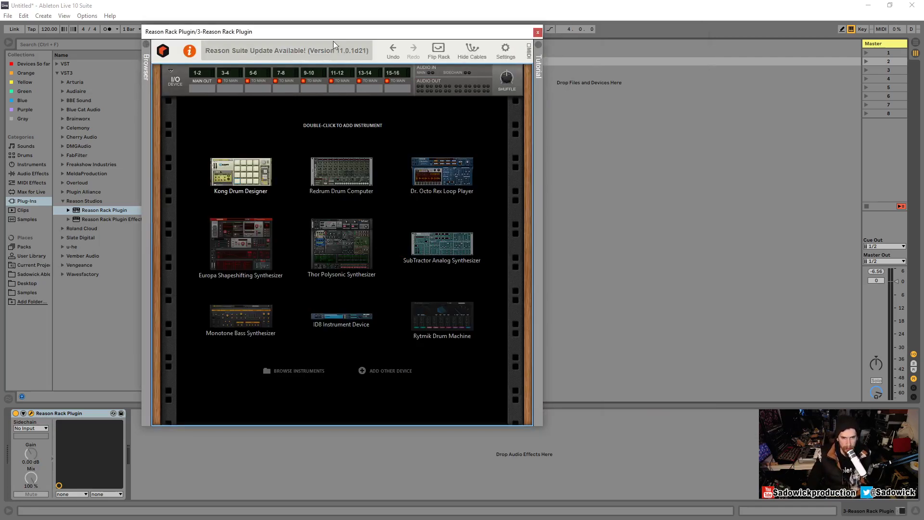
pyautogui.doubleClick(239, 180)
pyautogui.moveTo(330, 32); pyautogui.dragTo(495, 46)
pyautogui.click(436, 124)
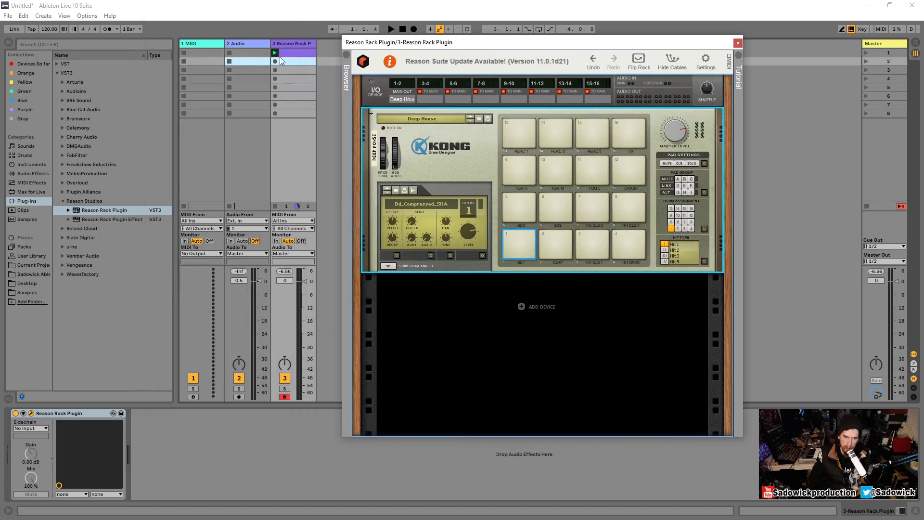
pyautogui.moveTo(469, 42); pyautogui.dragTo(358, 29)
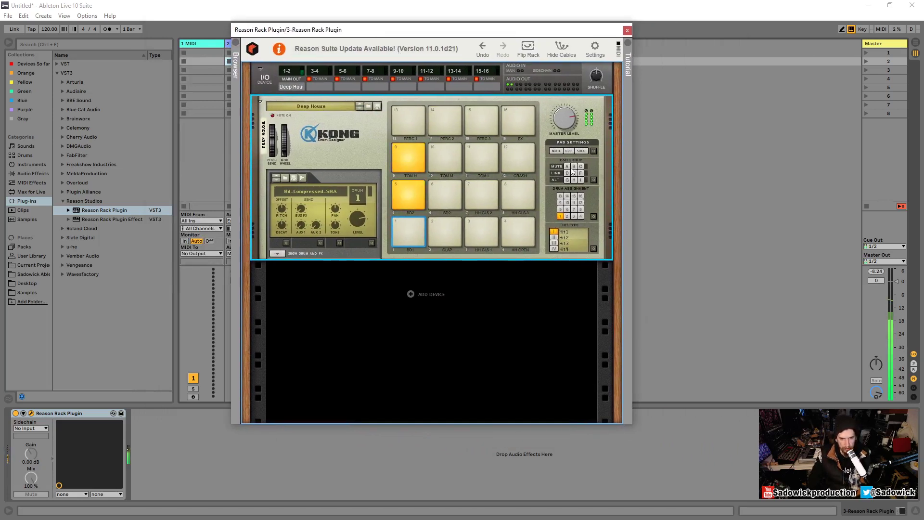
pyautogui.scroll(3, 564, 117)
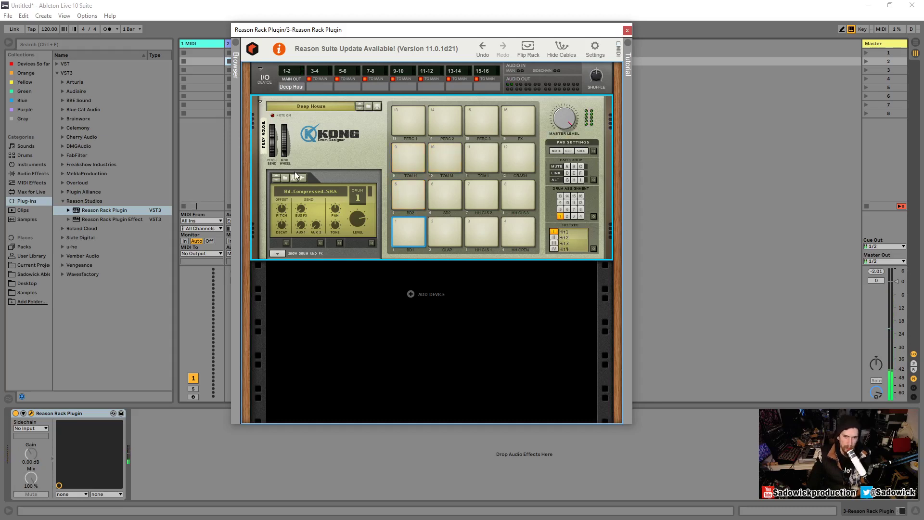
# Step: Insert Pulveriser Demolition below Kong, cabled from Kong's main outputs to the rack's audio outputs
pyautogui.click(442, 292)
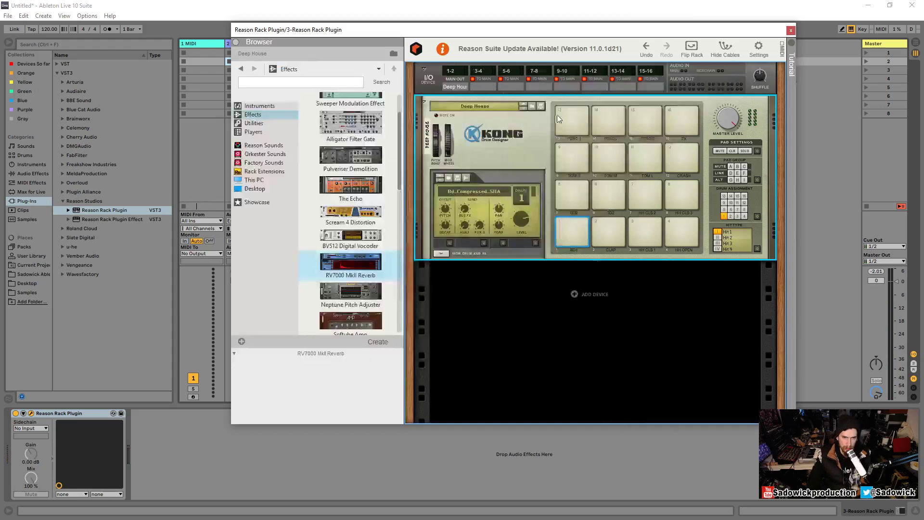
pyautogui.click(692, 48)
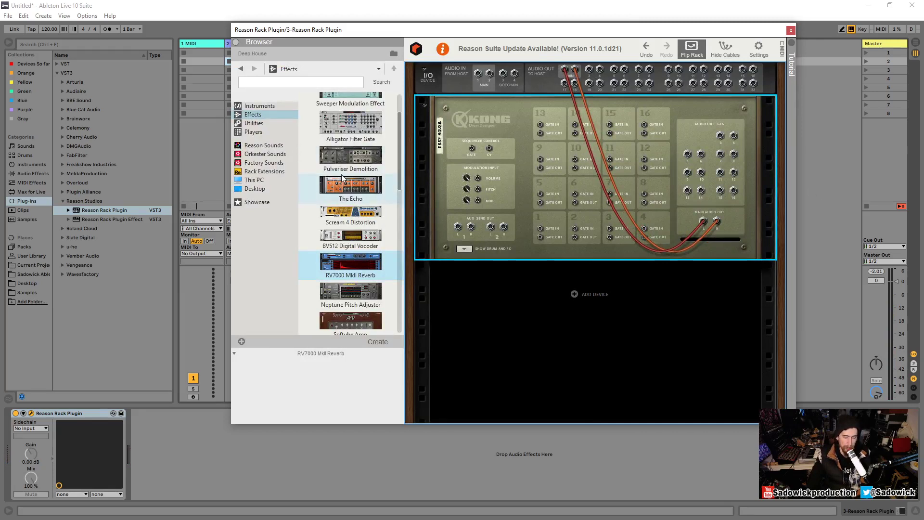
pyautogui.moveTo(341, 159); pyautogui.dragTo(559, 295)
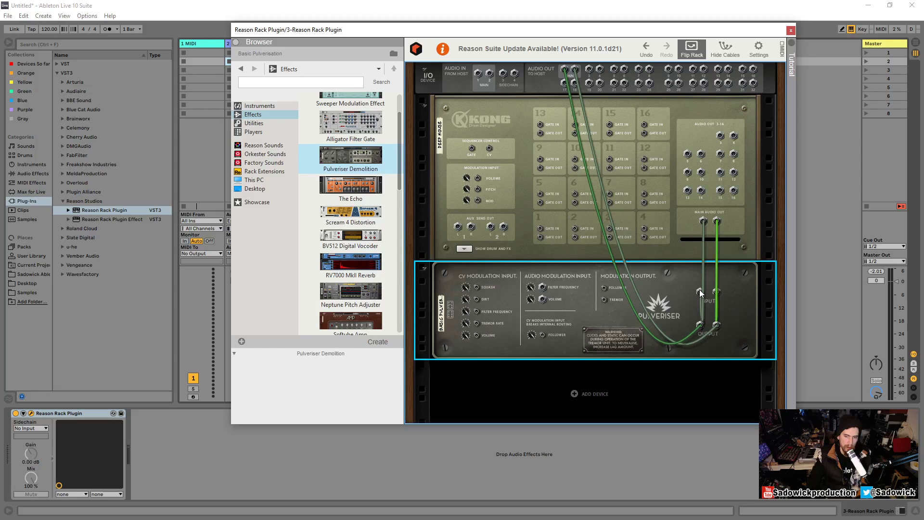
pyautogui.moveTo(700, 291); pyautogui.dragTo(609, 255)
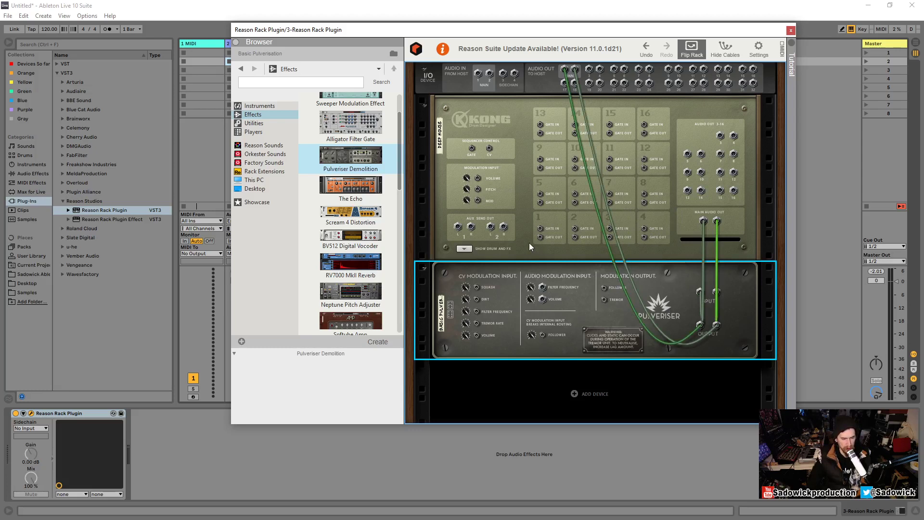
pyautogui.click(692, 54)
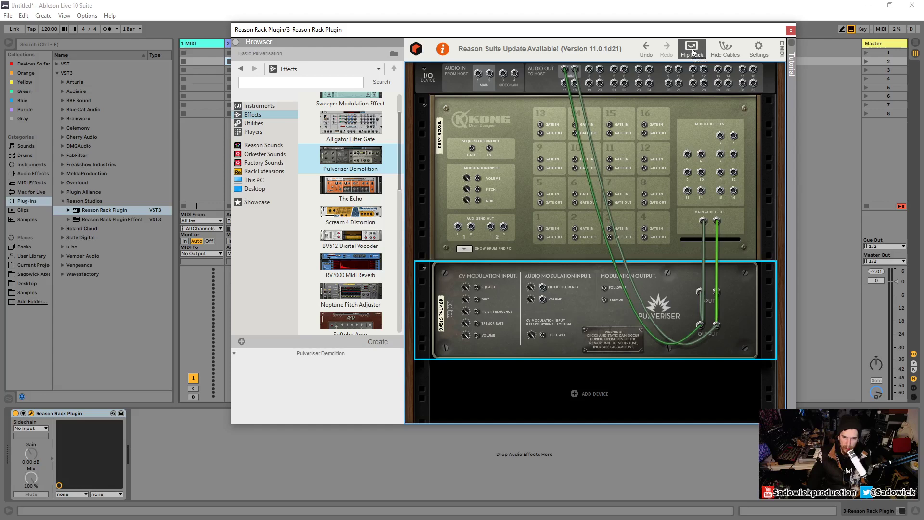
# Step: Bring back the front panels and turn up the Pulveriser's Dirt amount
pyautogui.click(692, 52)
pyautogui.click(375, 205)
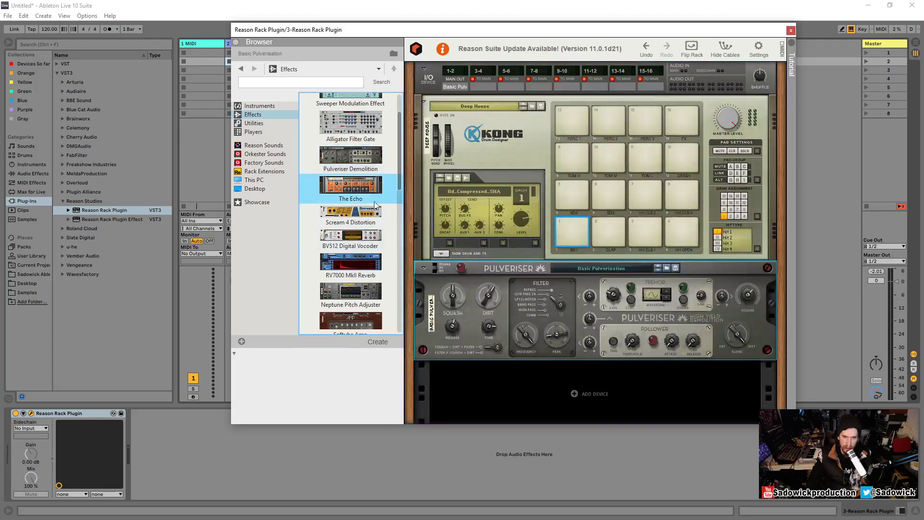
pyautogui.moveTo(375, 205)
pyautogui.mouseDown()
pyautogui.moveTo(526, 382)
pyautogui.moveTo(359, 174)
pyautogui.mouseUp()
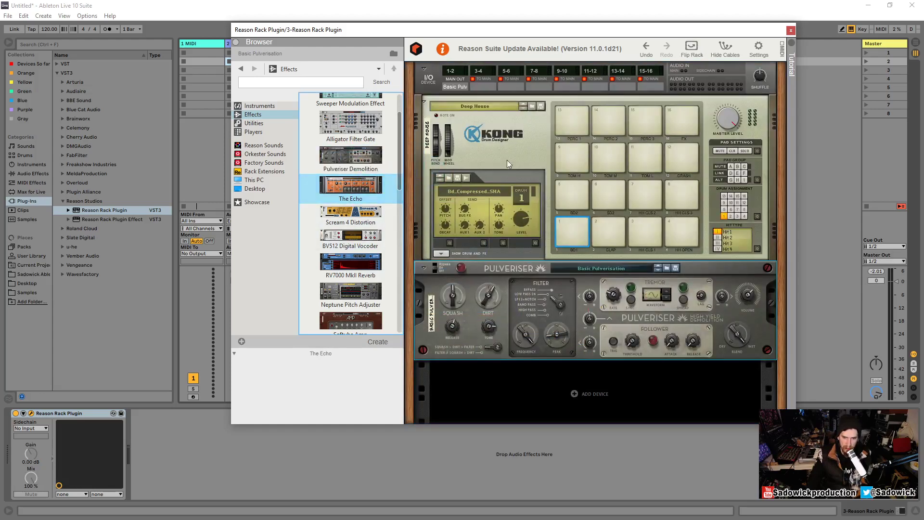
pyautogui.moveTo(605, 35); pyautogui.dragTo(525, 47)
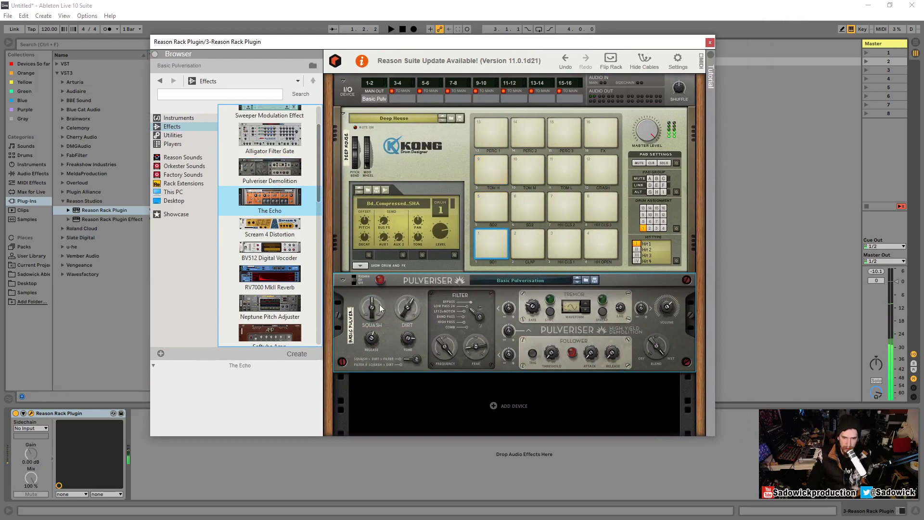
pyautogui.click(402, 317)
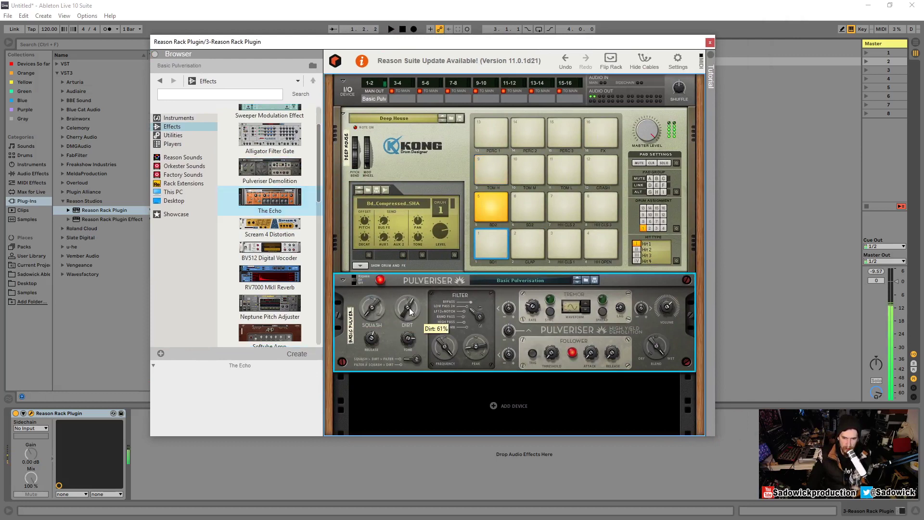
pyautogui.moveTo(407, 317); pyautogui.dragTo(407, 323)
# Step: Audition the distorted drums, then add The Echo with Warm Echo below the Pulveriser
pyautogui.press('space')
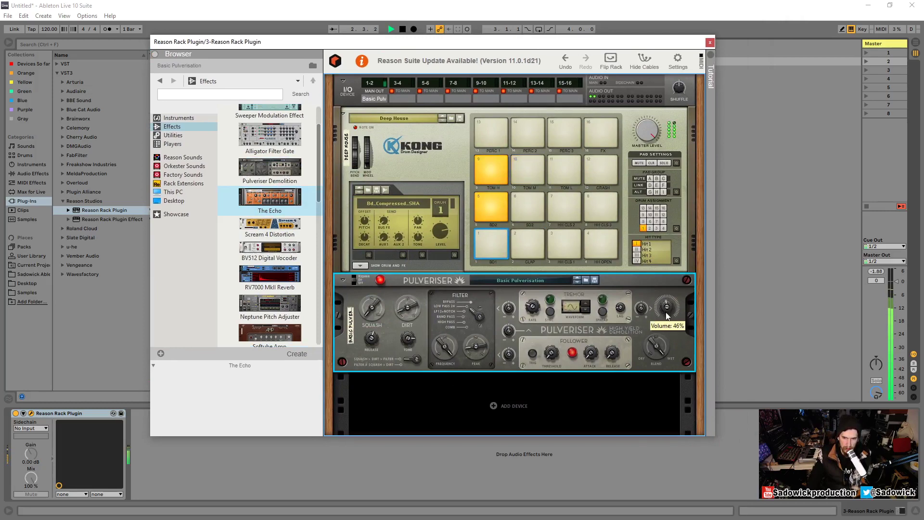
pyautogui.press('space')
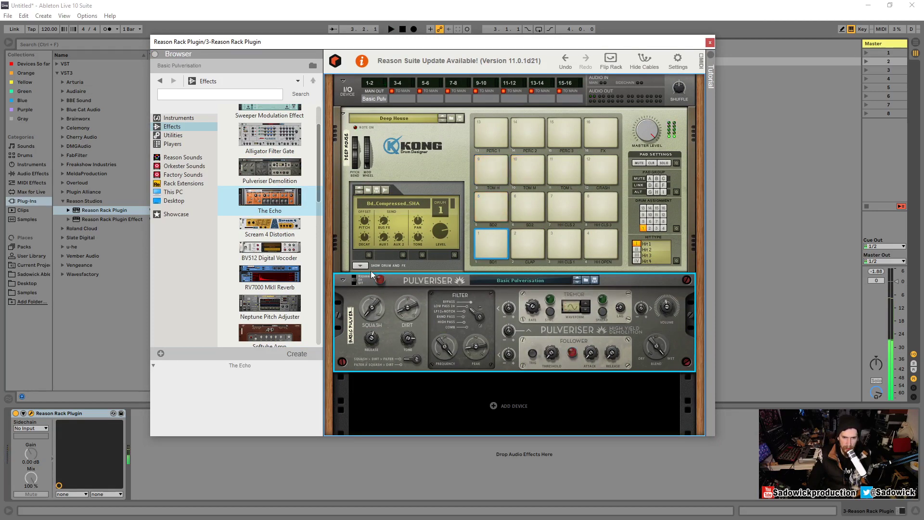
pyautogui.doubleClick(282, 211)
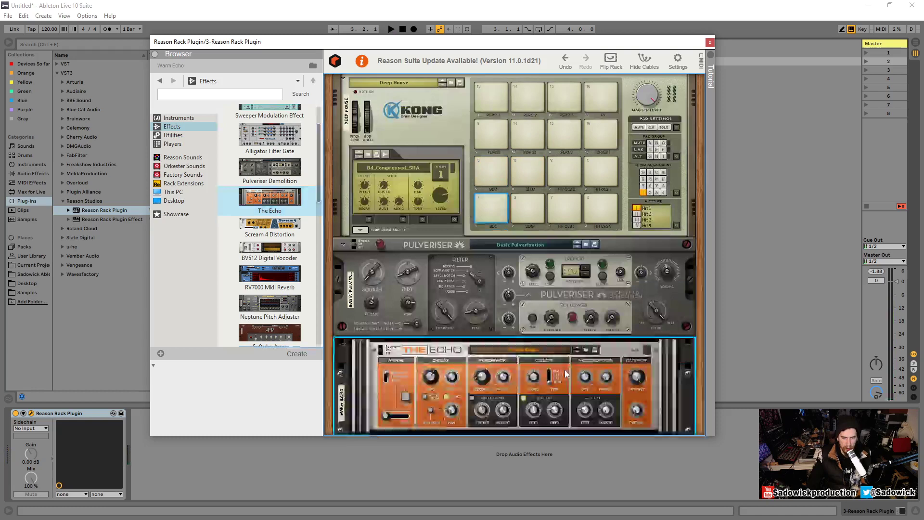
pyautogui.press('Tab')
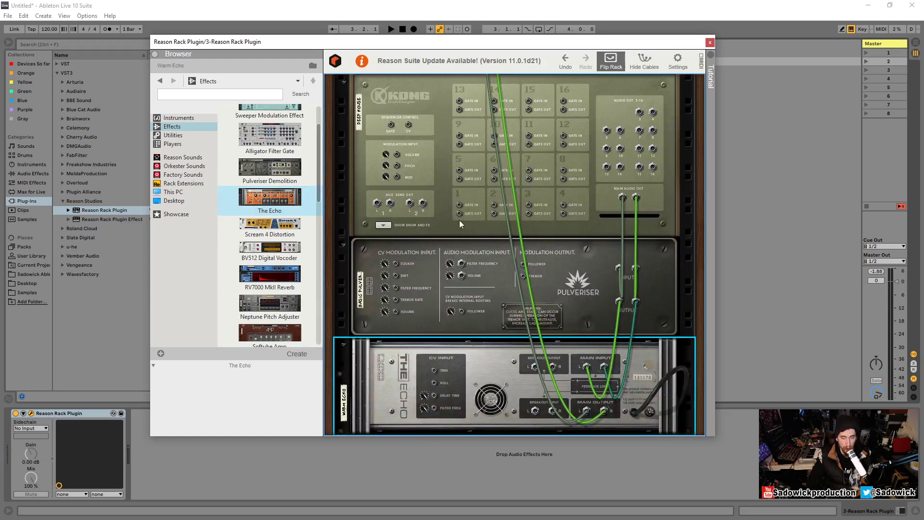
# Step: Set The Echo's dry/wet to 22% and delay time to 1/16, then audition the drums
pyautogui.click(610, 62)
pyautogui.scroll(-3, 434, 289)
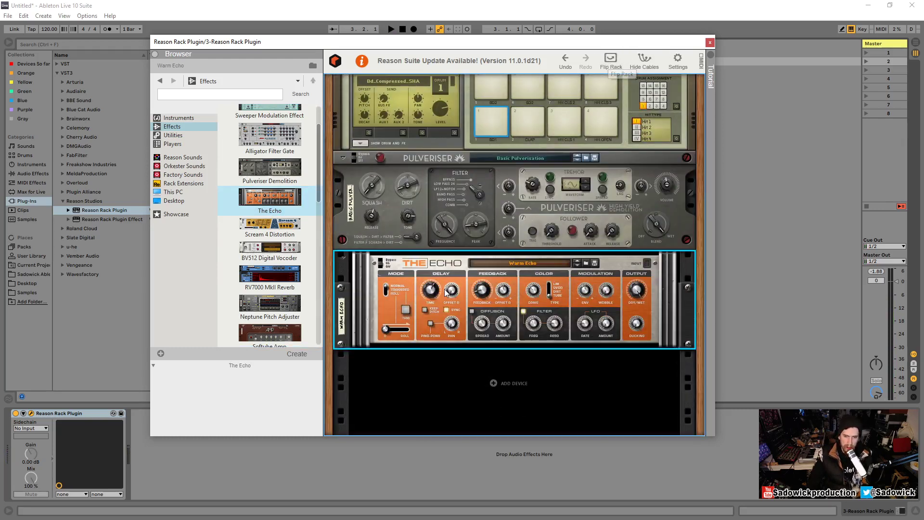
pyautogui.moveTo(645, 293); pyautogui.dragTo(641, 287)
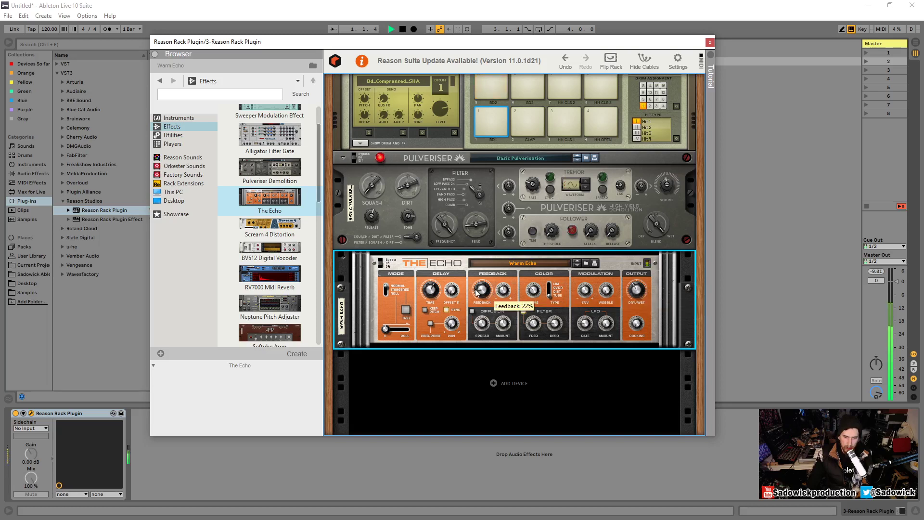
pyautogui.moveTo(430, 289); pyautogui.dragTo(476, 284)
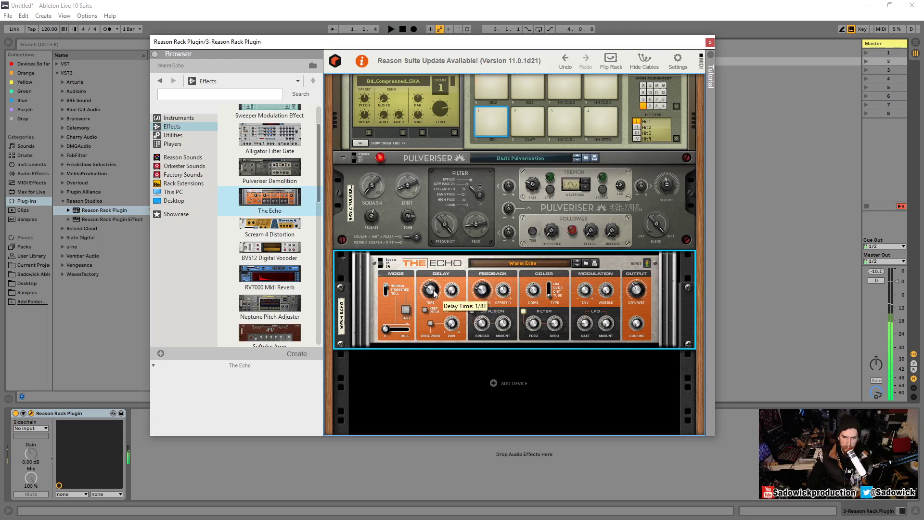
pyautogui.press('space')
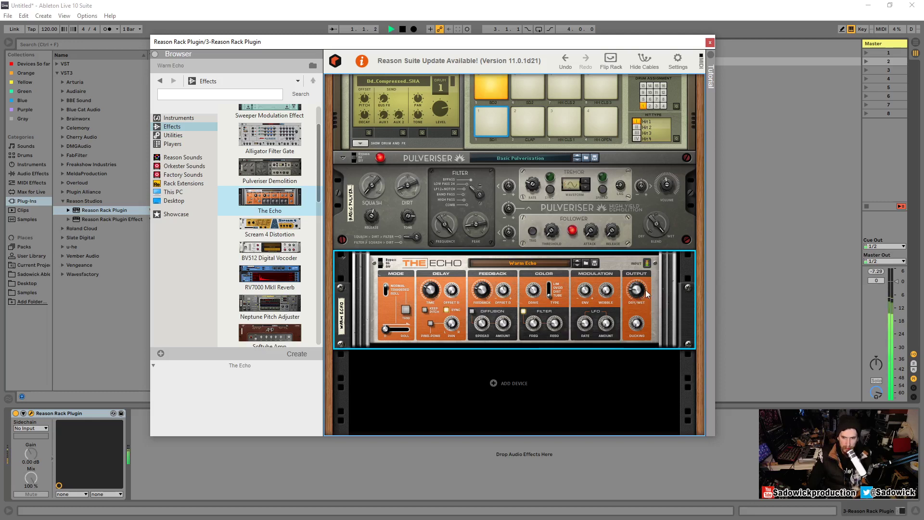
pyautogui.press('space')
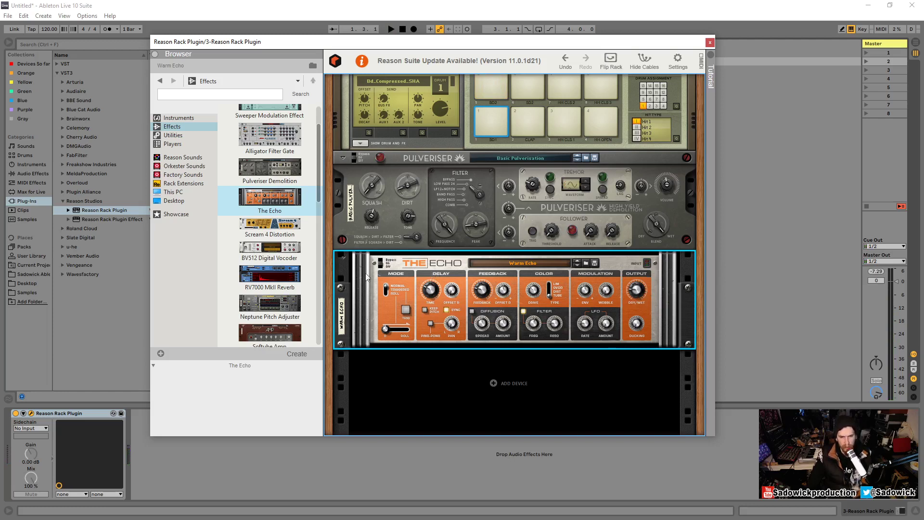
# Step: Move The Echo above and back below the Pulveriser, viewing the rack's rear cabling
pyautogui.moveTo(344, 287)
pyautogui.mouseDown()
pyautogui.moveTo(340, 173)
pyautogui.moveTo(353, 290)
pyautogui.moveTo(353, 161)
pyautogui.mouseUp()
pyautogui.press('Tab')
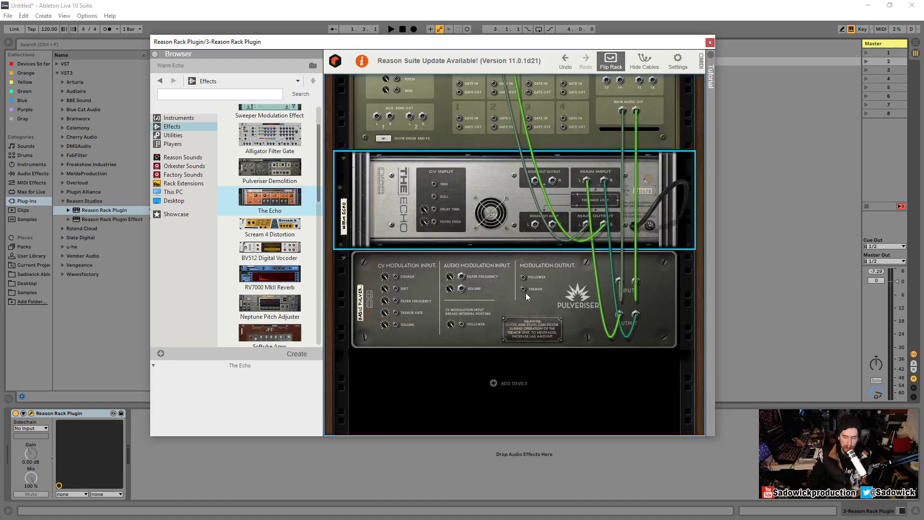
pyautogui.moveTo(347, 187); pyautogui.dragTo(359, 354)
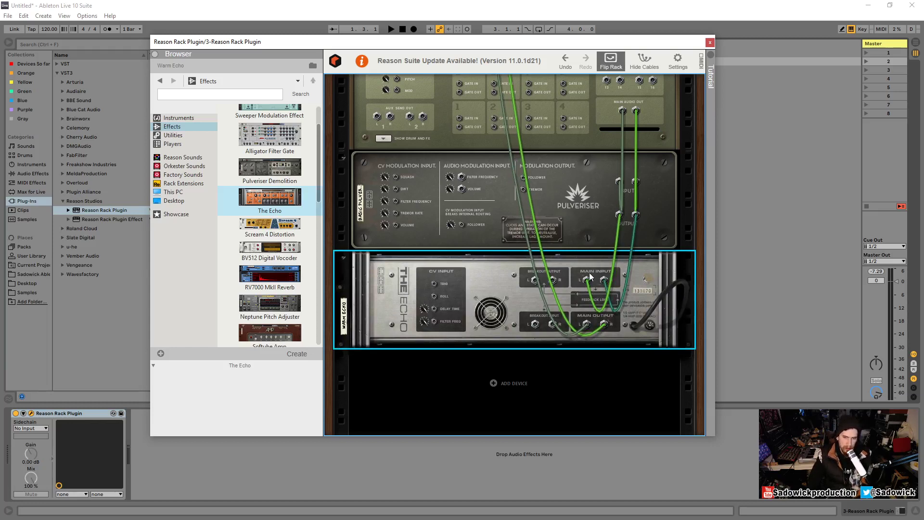
pyautogui.moveTo(587, 284)
pyautogui.mouseDown()
pyautogui.moveTo(596, 274)
pyautogui.moveTo(339, 202)
pyautogui.moveTo(431, 149)
pyautogui.moveTo(614, 307)
pyautogui.moveTo(582, 255)
pyautogui.moveTo(563, 289)
pyautogui.moveTo(535, 279)
pyautogui.moveTo(511, 299)
pyautogui.moveTo(586, 280)
pyautogui.moveTo(481, 188)
pyautogui.moveTo(435, 207)
pyautogui.moveTo(591, 289)
pyautogui.mouseUp()
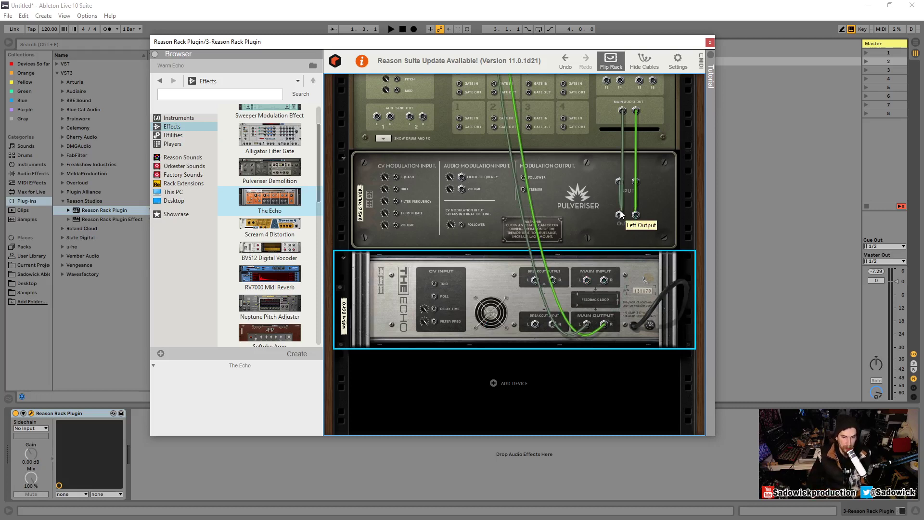
# Step: Re-cable the Pulveriser's left and right outputs into The Echo's main inputs
pyautogui.moveTo(620, 215); pyautogui.dragTo(587, 281)
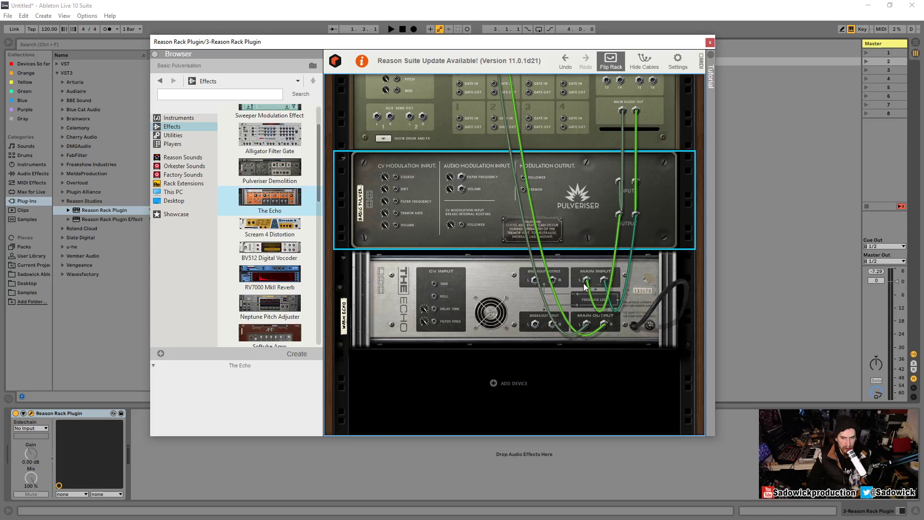
pyautogui.moveTo(586, 283); pyautogui.dragTo(618, 265)
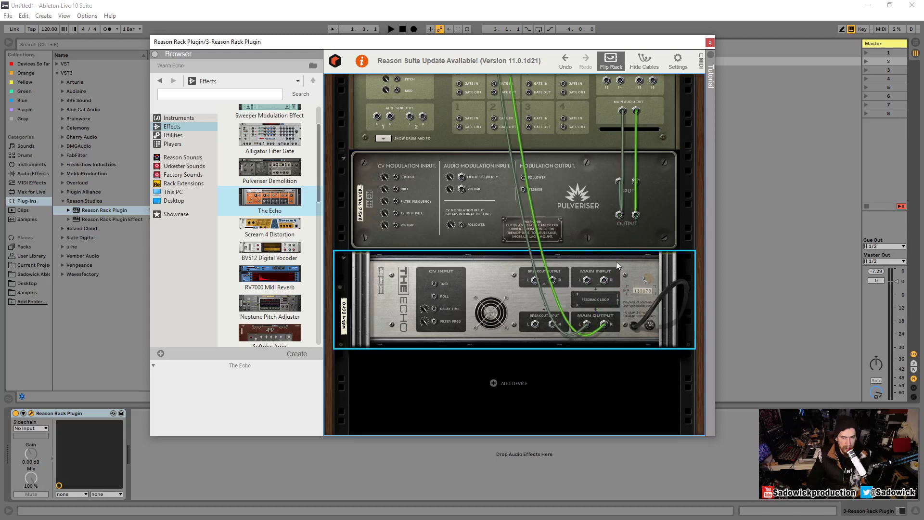
pyautogui.moveTo(620, 217); pyautogui.dragTo(603, 281)
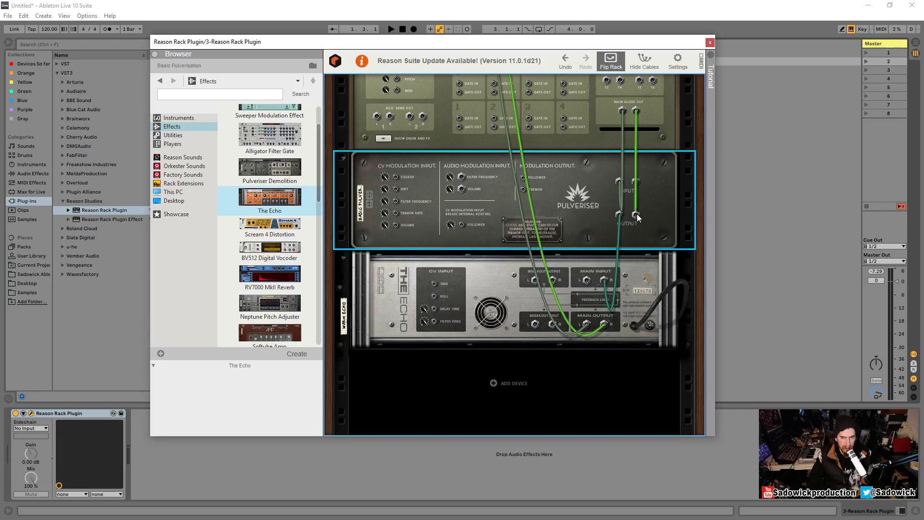
pyautogui.moveTo(637, 217); pyautogui.dragTo(587, 283)
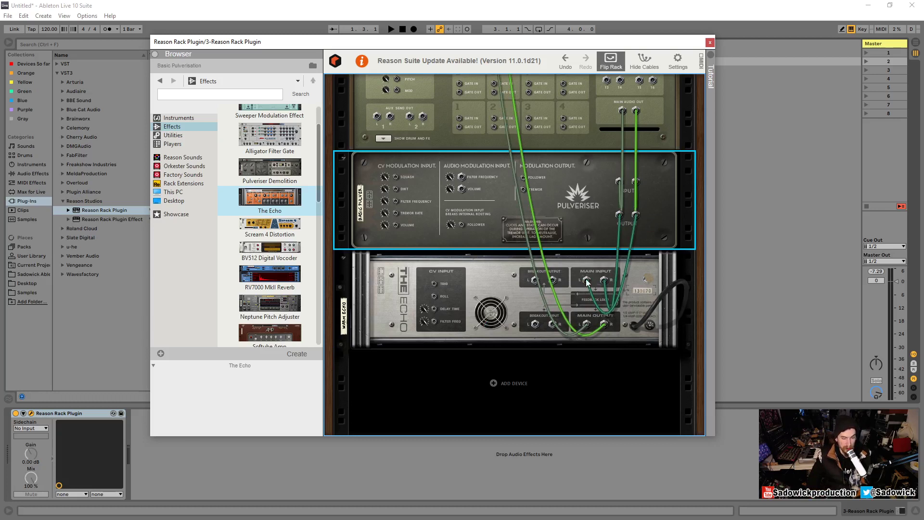
pyautogui.moveTo(587, 283); pyautogui.dragTo(620, 215)
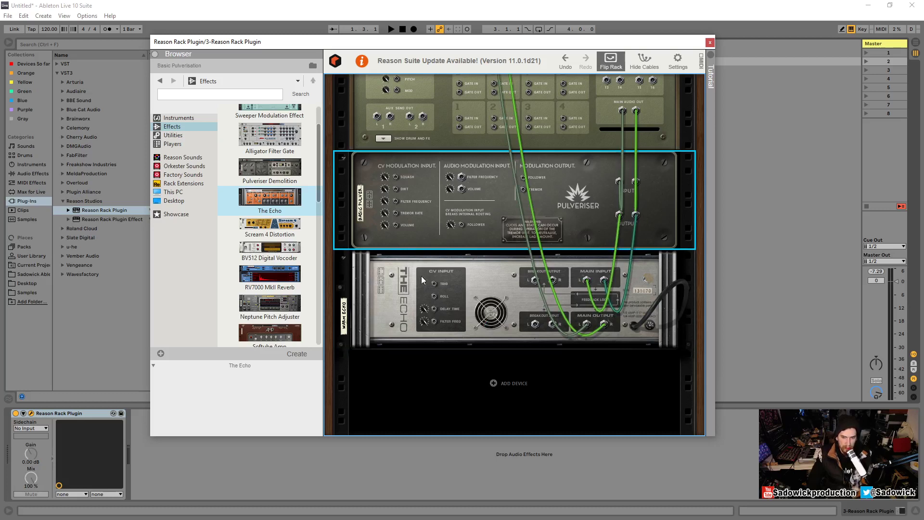
# Step: Reorder the devices so The Echo sits directly above the Pulveriser, then view the front panels
pyautogui.moveTo(372, 299)
pyautogui.mouseDown()
pyautogui.moveTo(340, 300)
pyautogui.moveTo(350, 299)
pyautogui.moveTo(352, 158)
pyautogui.mouseUp()
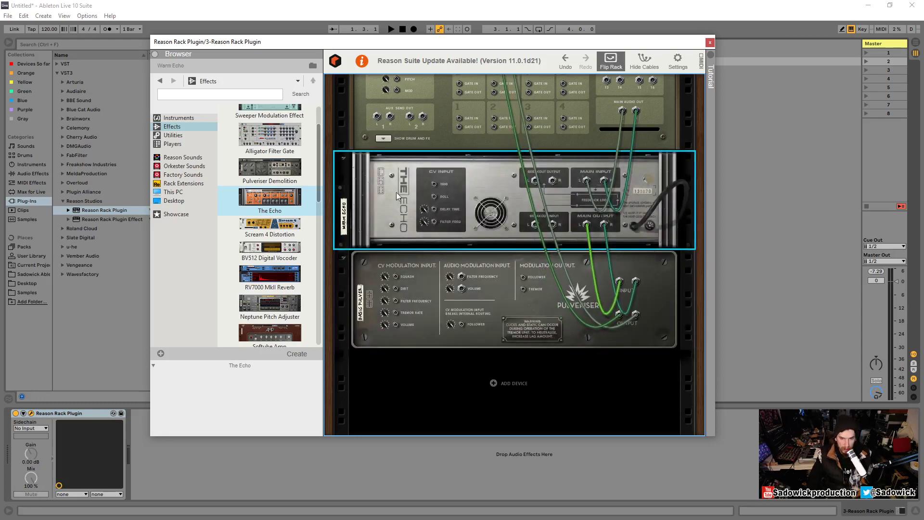
pyautogui.moveTo(350, 189); pyautogui.dragTo(350, 351)
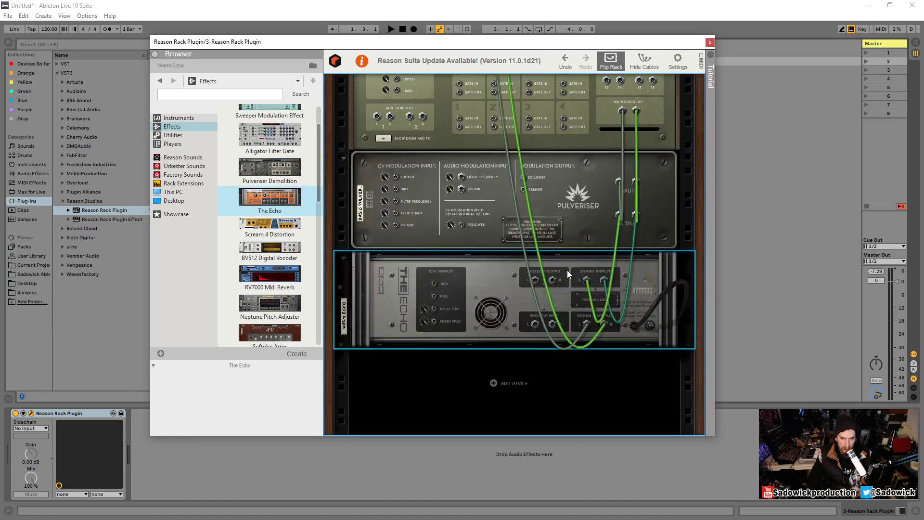
pyautogui.moveTo(350, 189)
pyautogui.mouseDown()
pyautogui.moveTo(349, 221)
pyautogui.moveTo(349, 169)
pyautogui.moveTo(346, 349)
pyautogui.mouseUp()
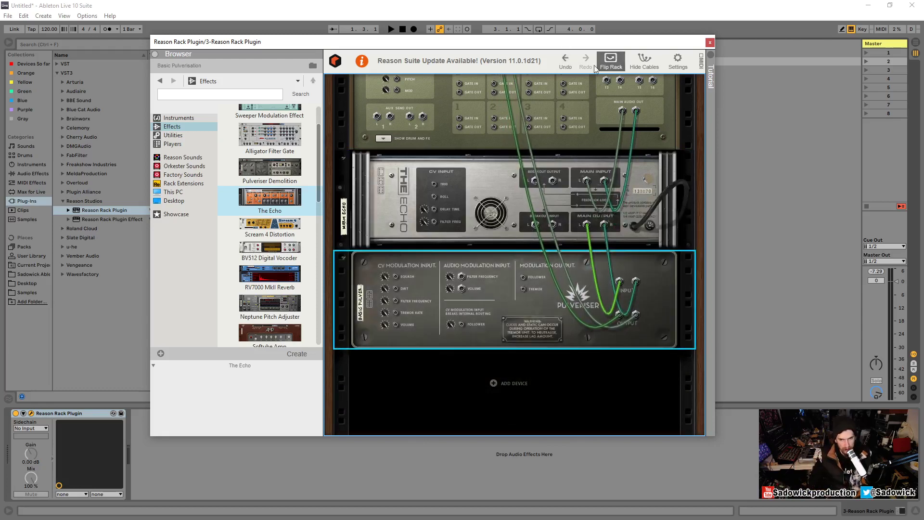
pyautogui.click(620, 70)
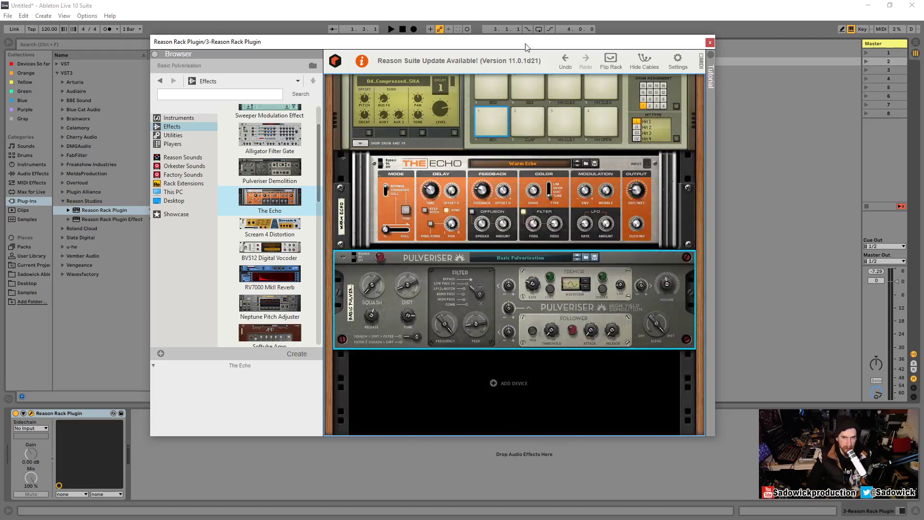
# Step: Play and stop the Kong drums through The Echo and Pulveriser, scrolling to inspect the rack
pyautogui.moveTo(528, 47); pyautogui.dragTo(511, 48)
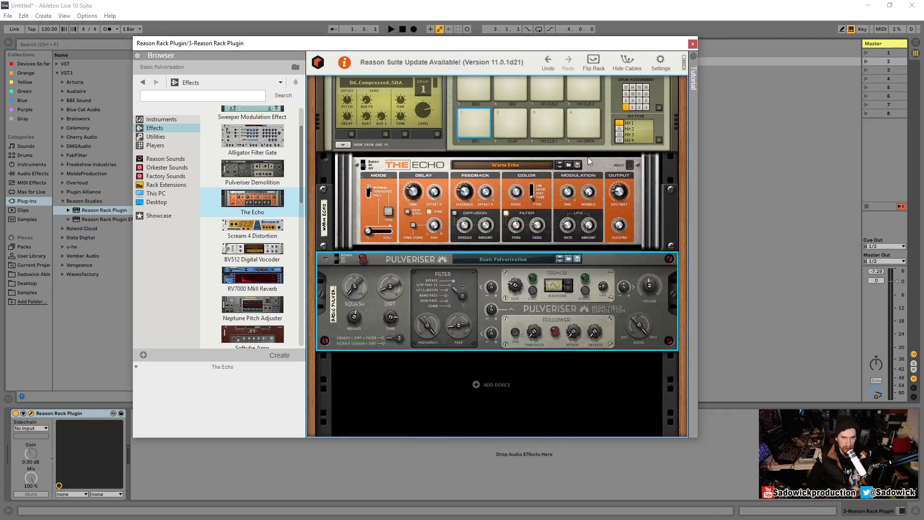
pyautogui.press('space')
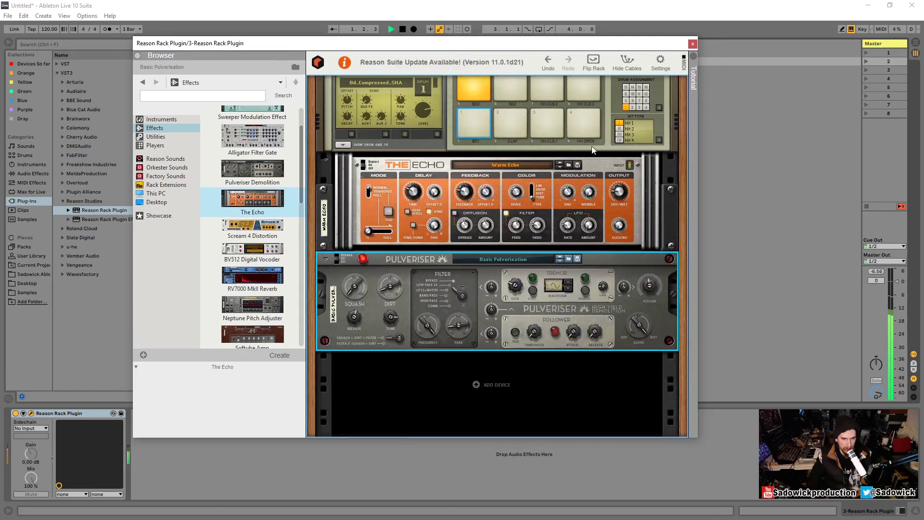
pyautogui.press('space')
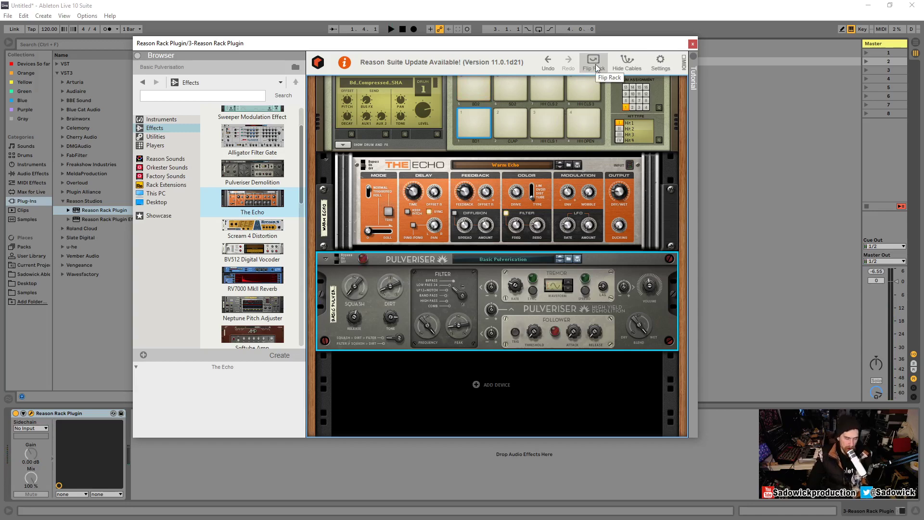
pyautogui.scroll(3, 513, 171)
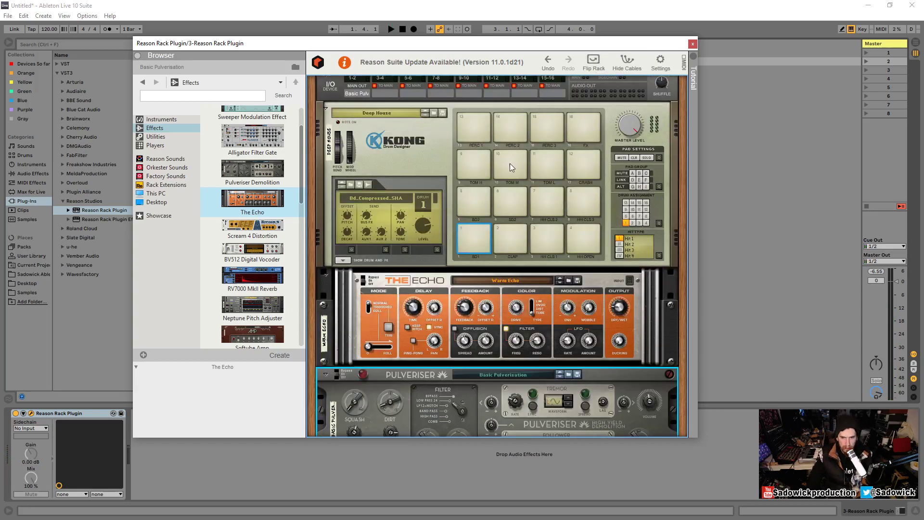
pyautogui.scroll(-2, 509, 163)
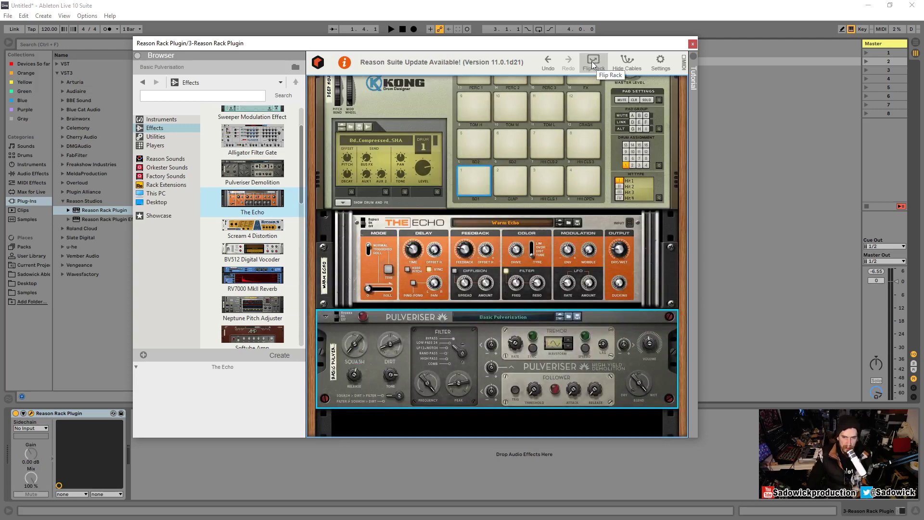
pyautogui.click(581, 72)
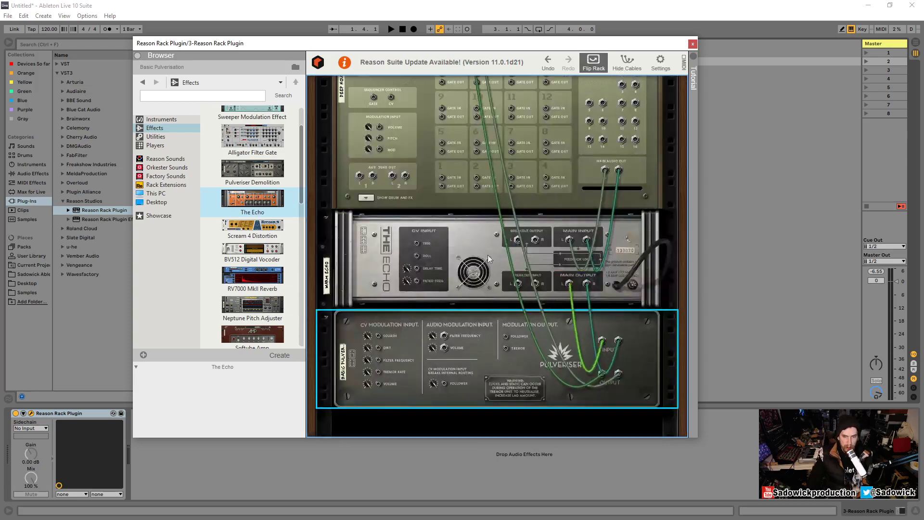
pyautogui.moveTo(307, 224); pyautogui.dragTo(495, 337)
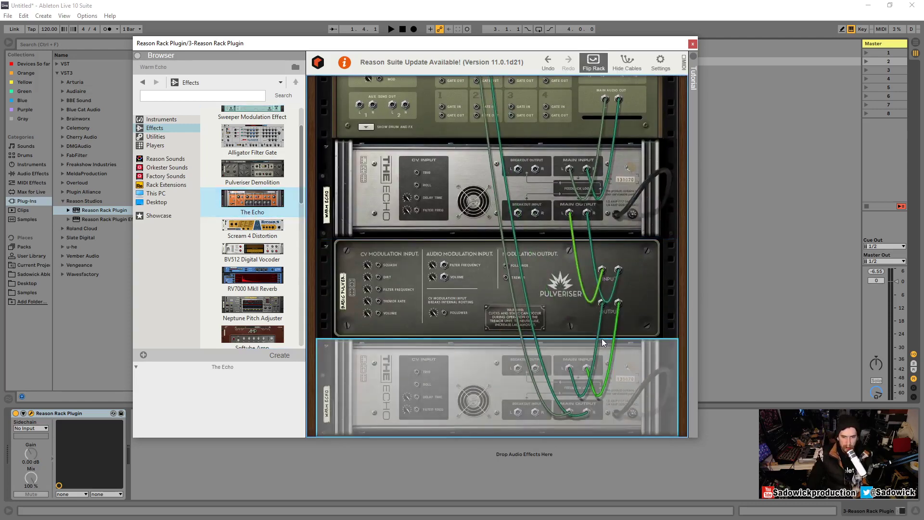
pyautogui.click(547, 62)
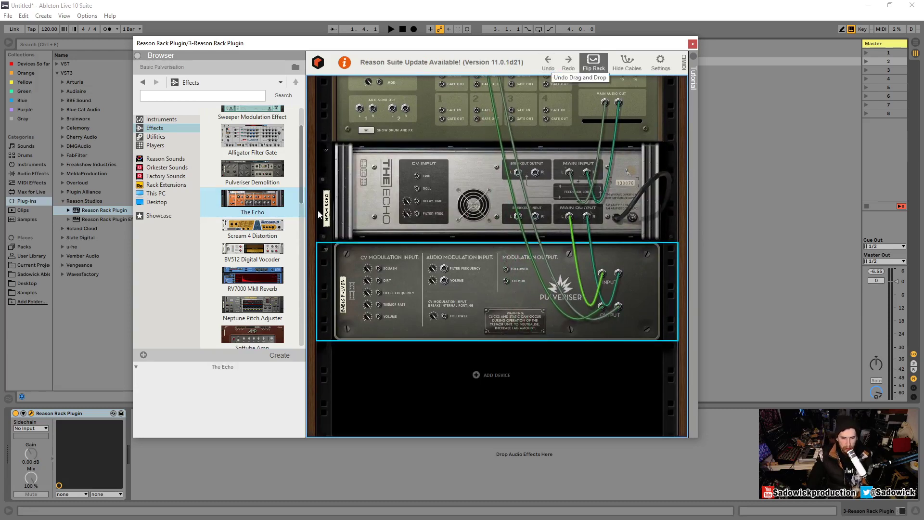
pyautogui.moveTo(263, 203); pyautogui.dragTo(413, 365)
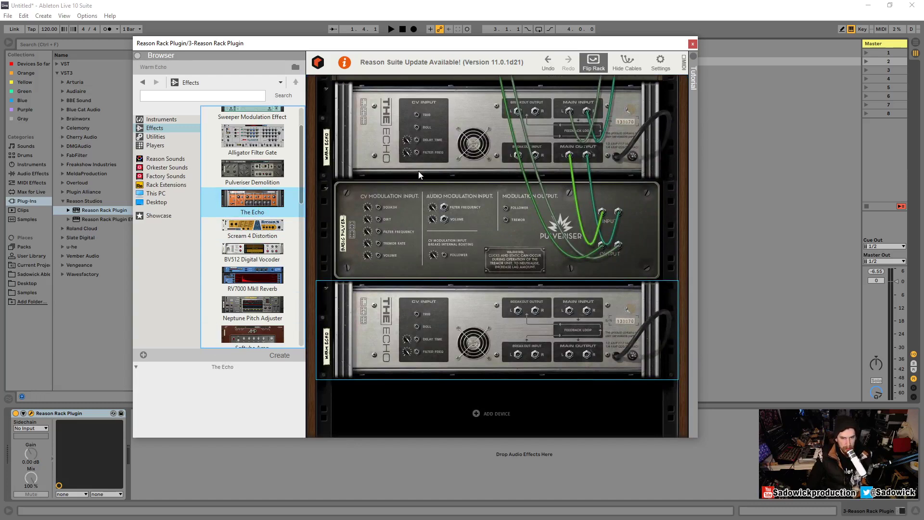
pyautogui.rightClick(461, 313)
pyautogui.click(482, 101)
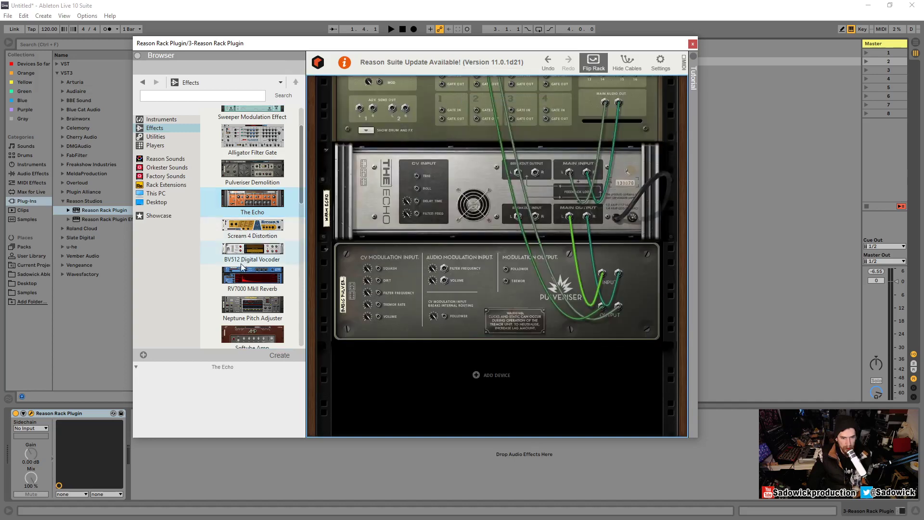
# Step: Add an RV7000 MkII Reverb below the Pulveriser and auto-route its cables
pyautogui.moveTo(240, 280); pyautogui.dragTo(448, 385)
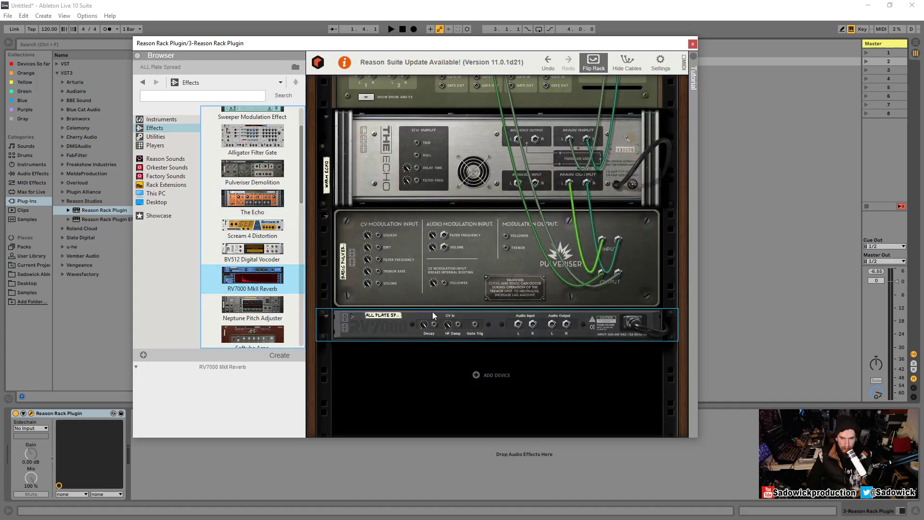
pyautogui.rightClick(380, 325)
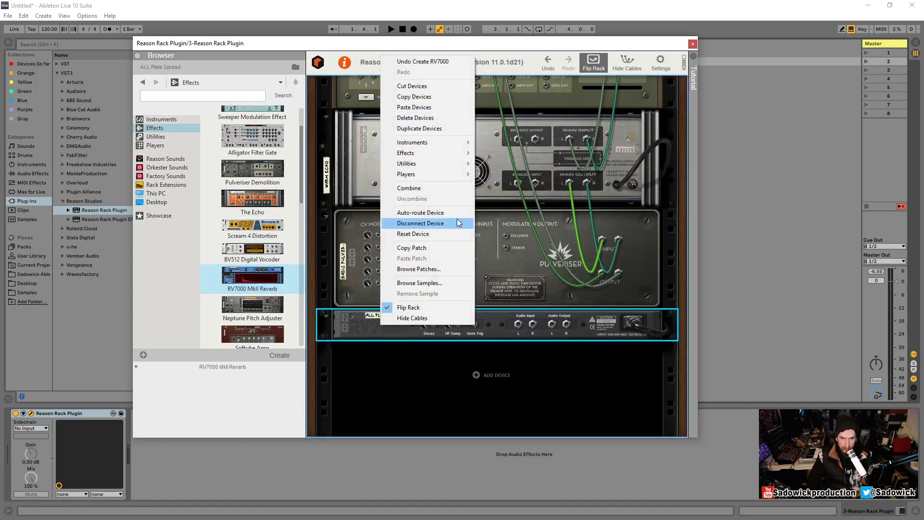
pyautogui.click(440, 218)
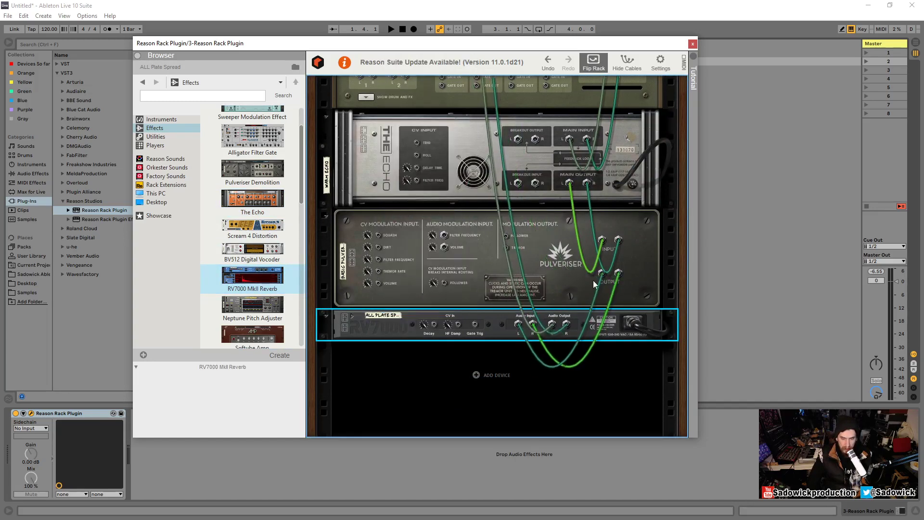
pyautogui.scroll(5, 532, 295)
pyautogui.scroll(-3, 545, 333)
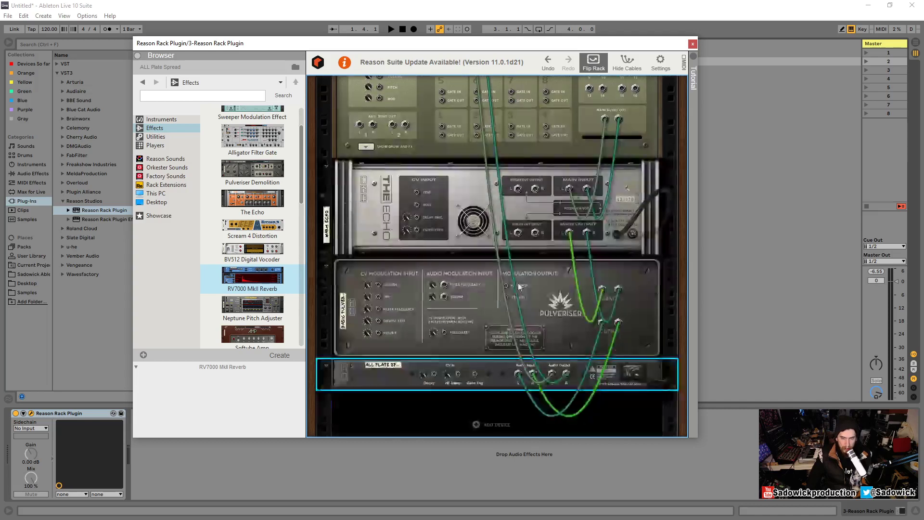
# Step: Undo the reverb's automatic cabling, then redo it to restore the connections
pyautogui.click(548, 64)
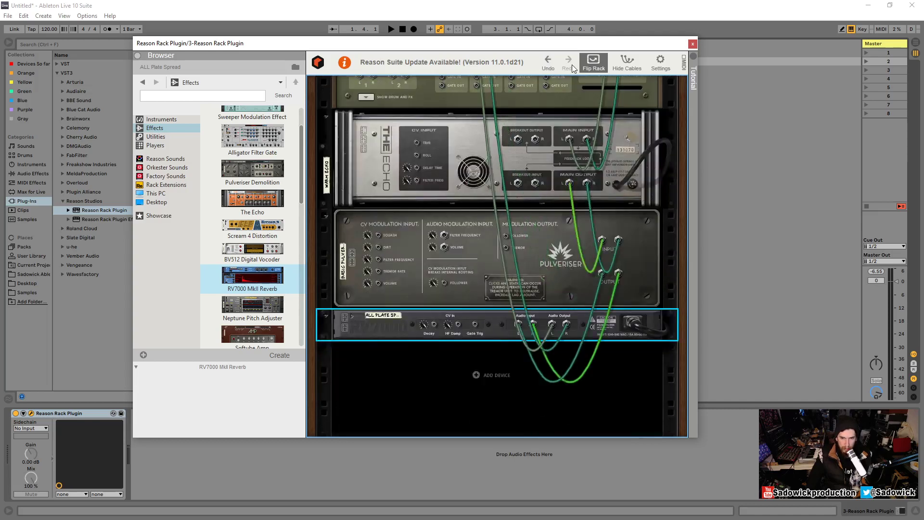
pyautogui.click(548, 64)
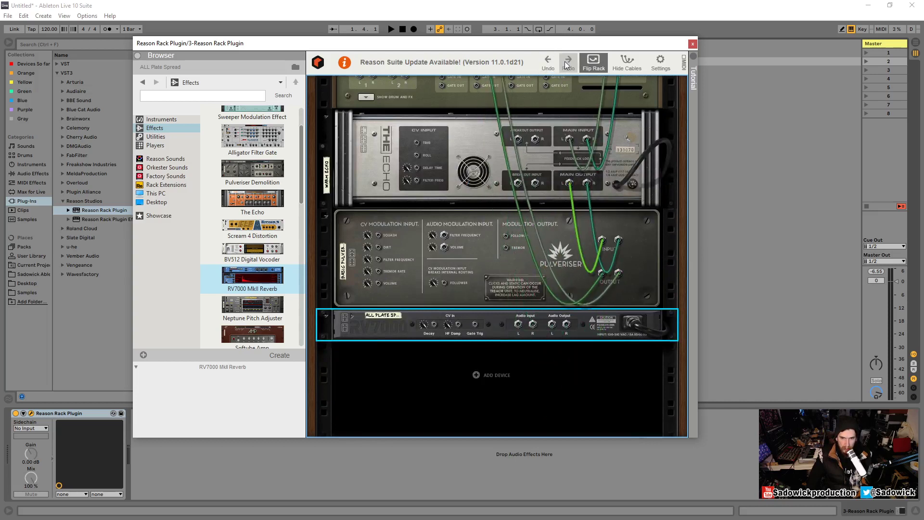
pyautogui.click(566, 65)
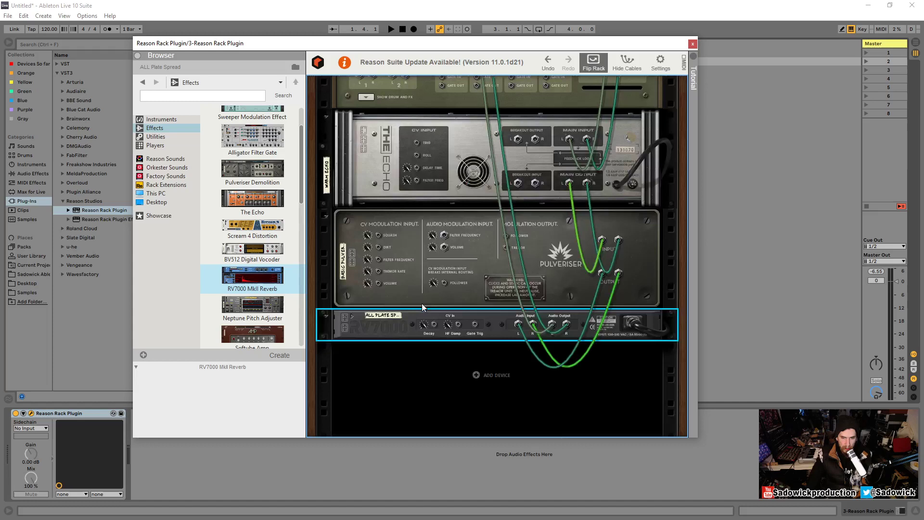
pyautogui.scroll(3, 442, 330)
pyautogui.scroll(-2, 443, 330)
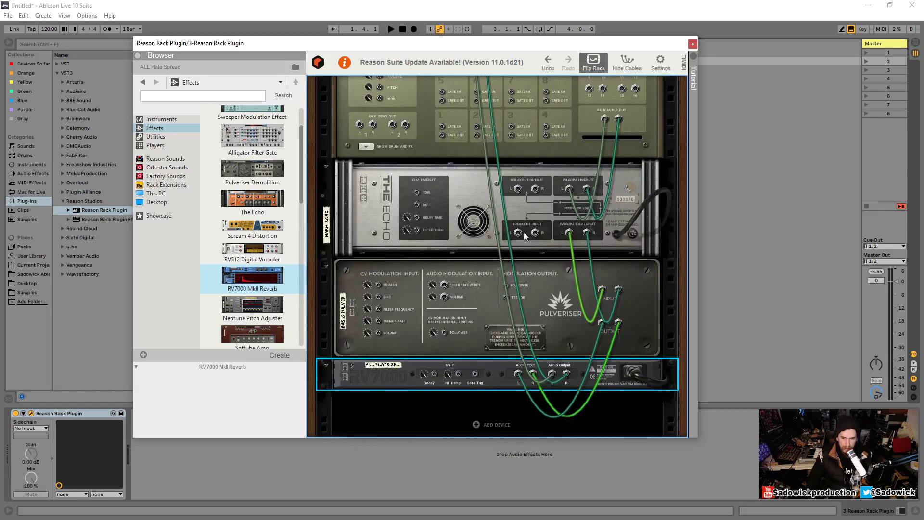
# Step: Cut the RV7000 reverb out of the rack with Cut Devices
pyautogui.click(593, 62)
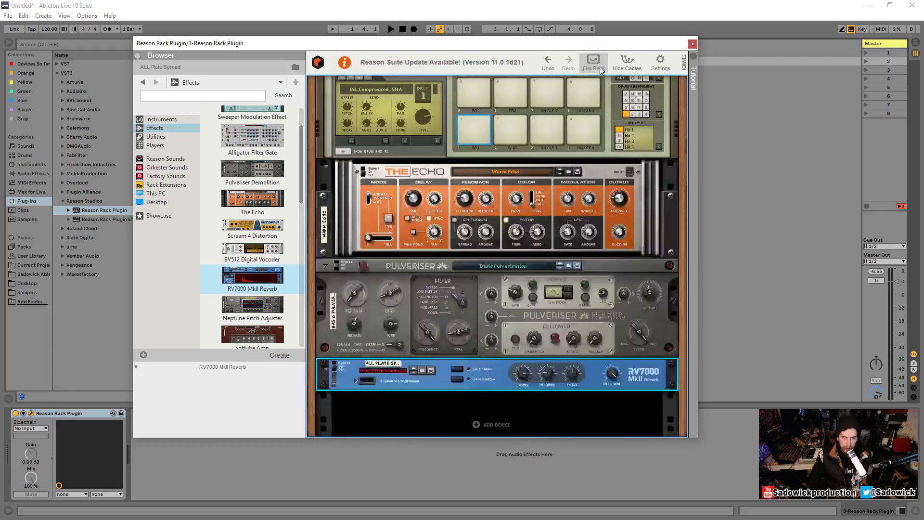
pyautogui.rightClick(437, 384)
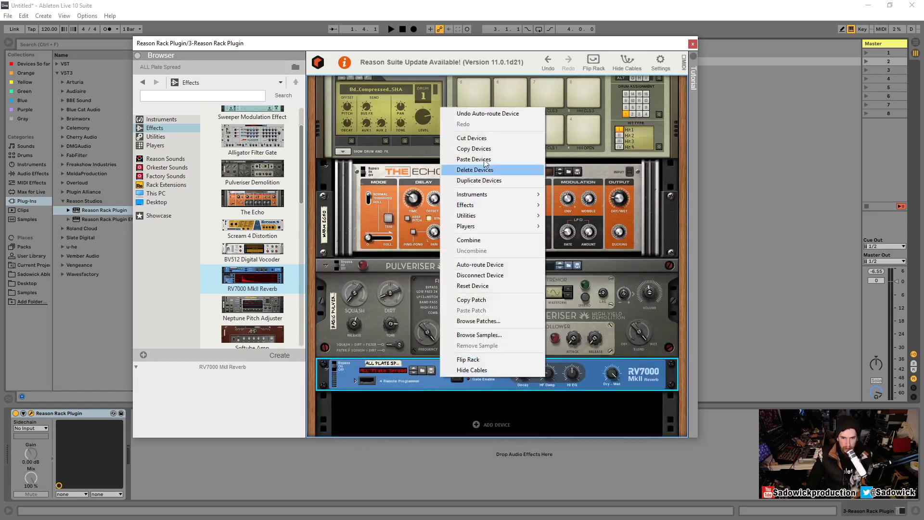
pyautogui.click(480, 139)
# Step: Check the rear cabling, return to the front panels and select Kong
pyautogui.click(600, 62)
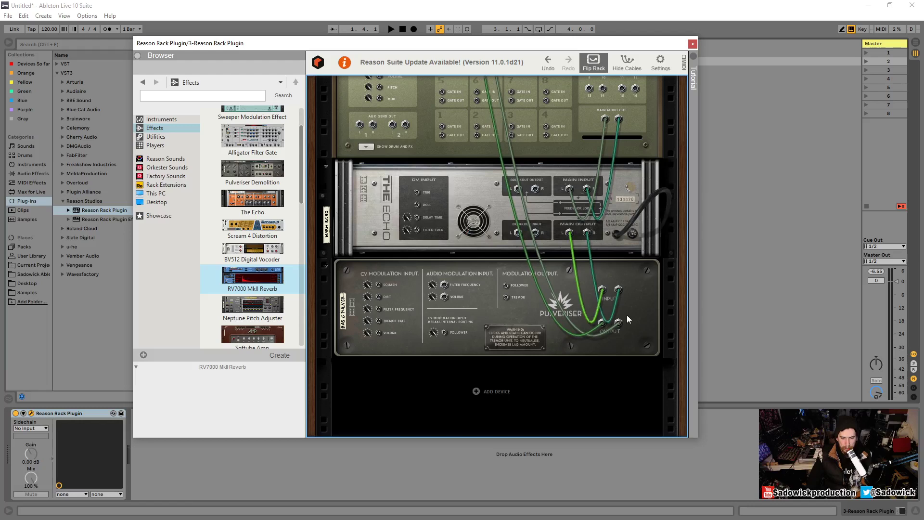
pyautogui.scroll(3, 518, 281)
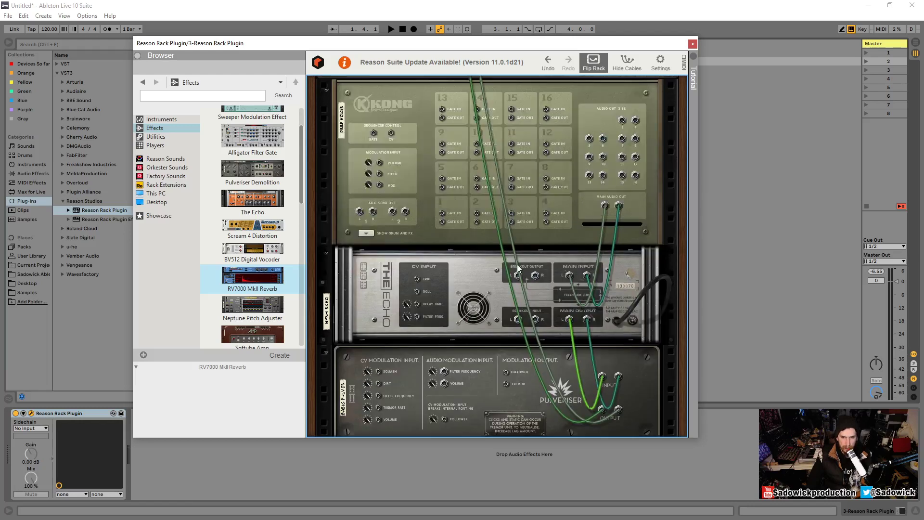
pyautogui.scroll(-3, 518, 281)
pyautogui.scroll(3, 519, 282)
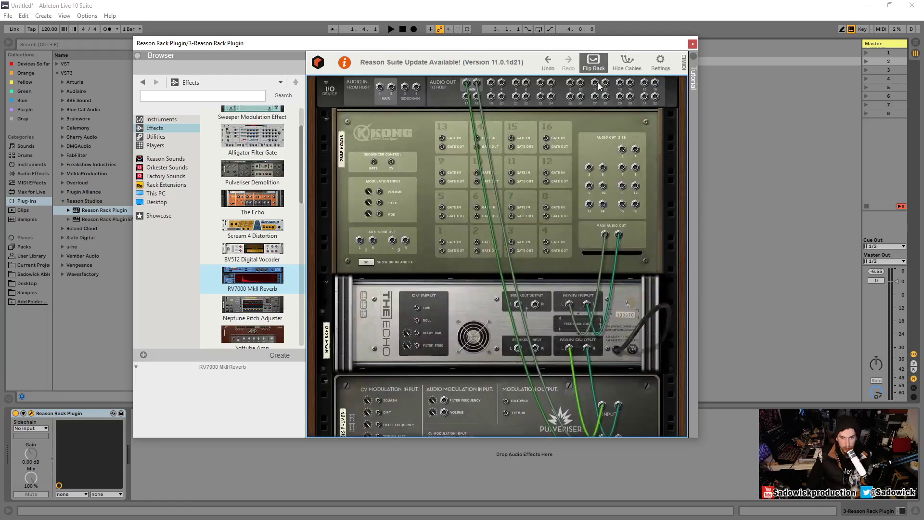
pyautogui.click(596, 61)
pyautogui.click(388, 136)
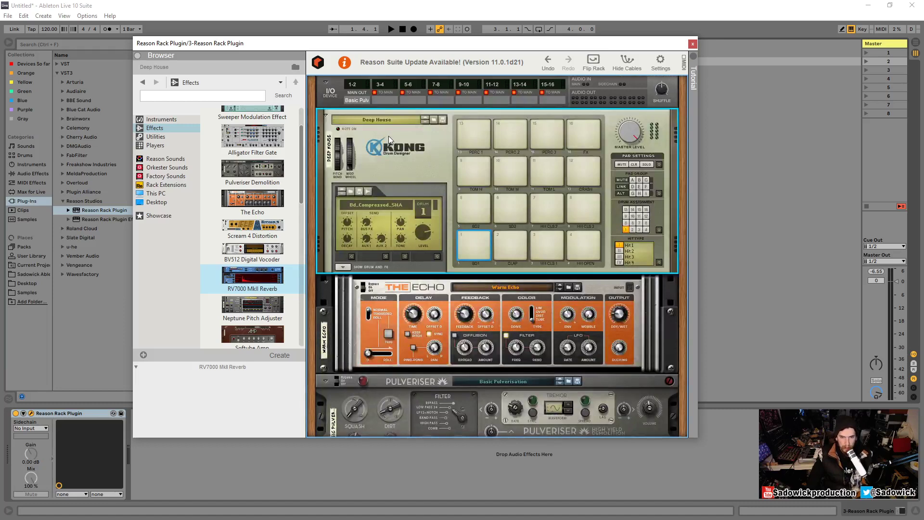
# Step: Select Kong and The Echo together in the rack
pyautogui.scroll(-3, 389, 135)
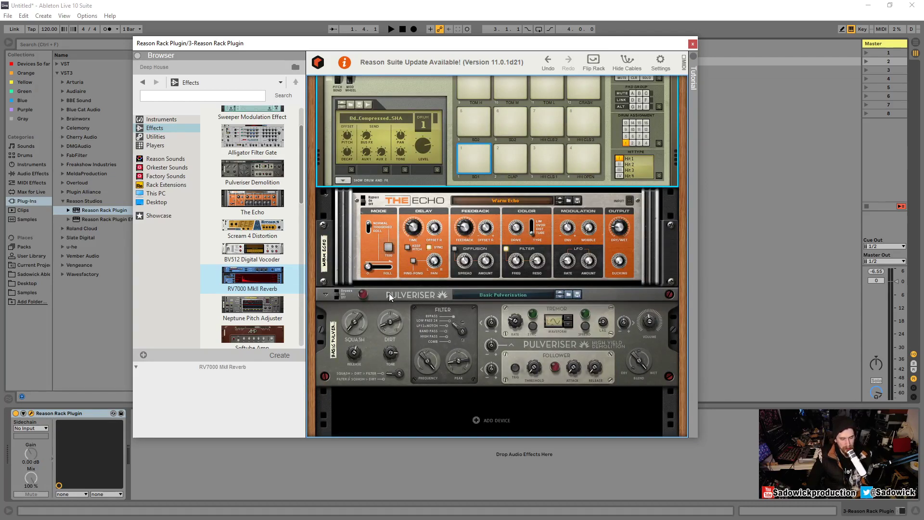
pyautogui.scroll(2, 420, 168)
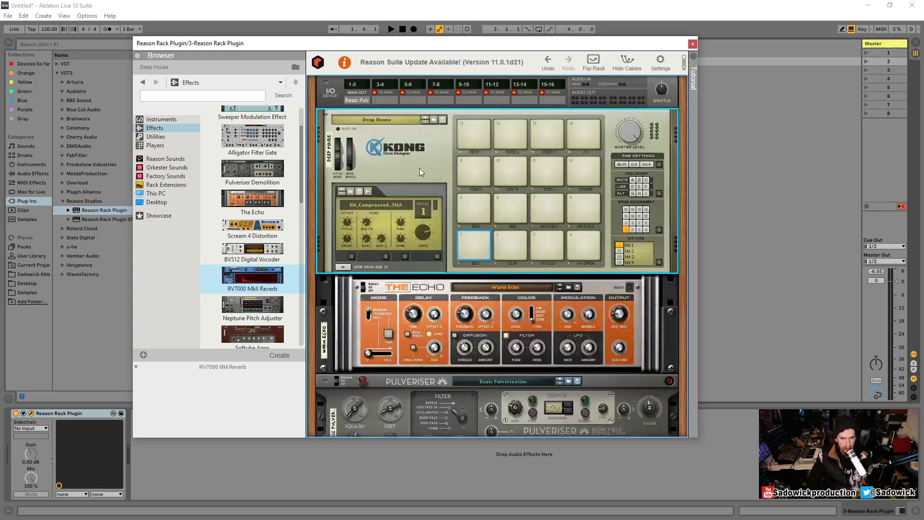
pyautogui.scroll(-2, 420, 167)
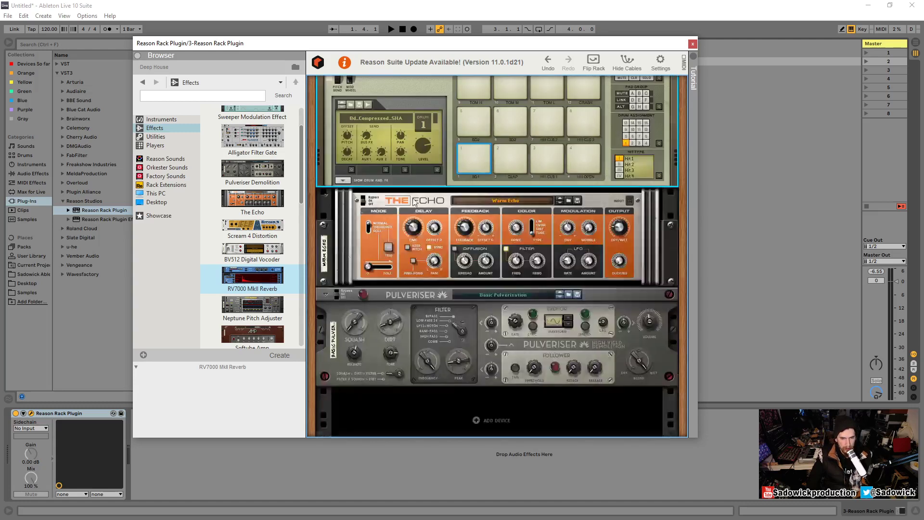
pyautogui.keyDown('shift'); pyautogui.click(403, 295); pyautogui.keyUp('shift')
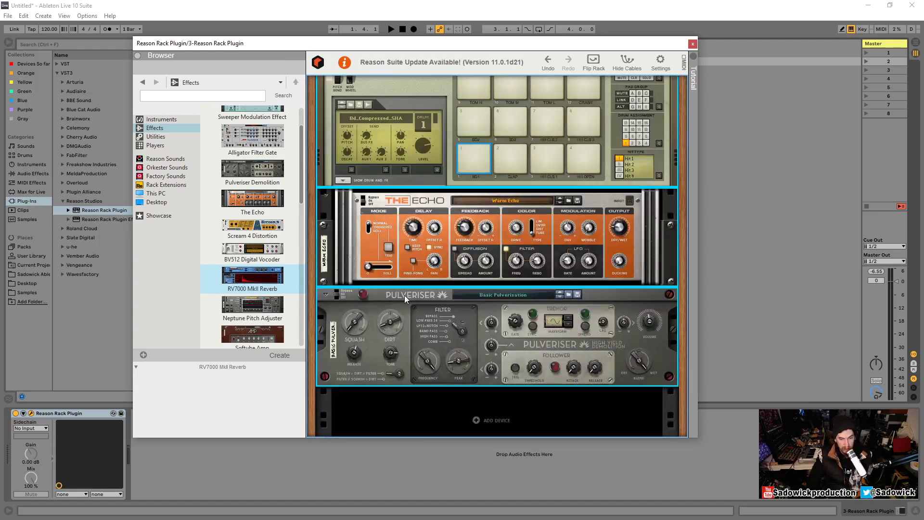
pyautogui.scroll(3, 409, 244)
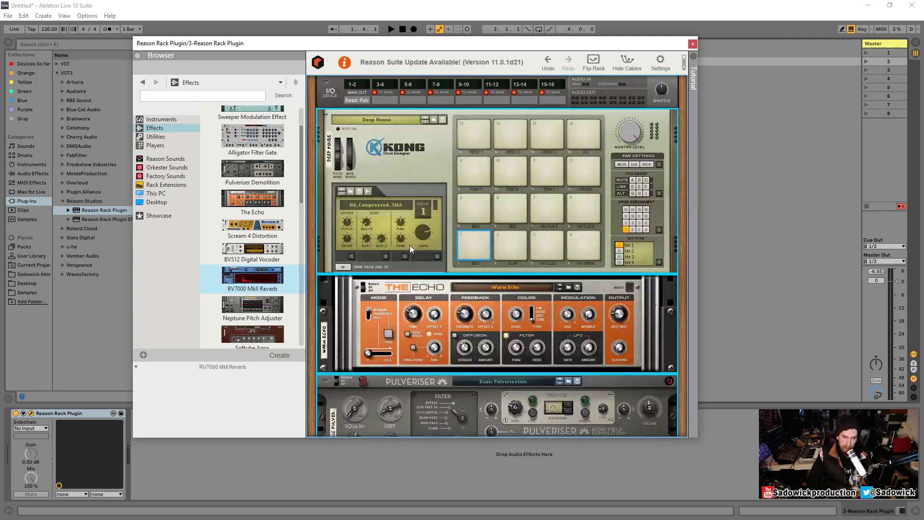
pyautogui.scroll(-2, 385, 270)
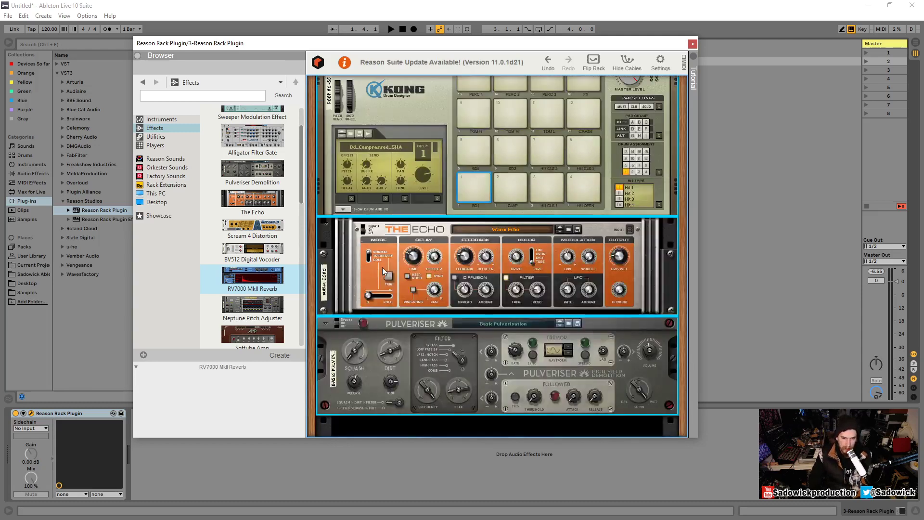
pyautogui.scroll(2, 434, 178)
# Step: Combine the selected devices into a new Combinator and expand it to show its devices
pyautogui.rightClick(403, 153)
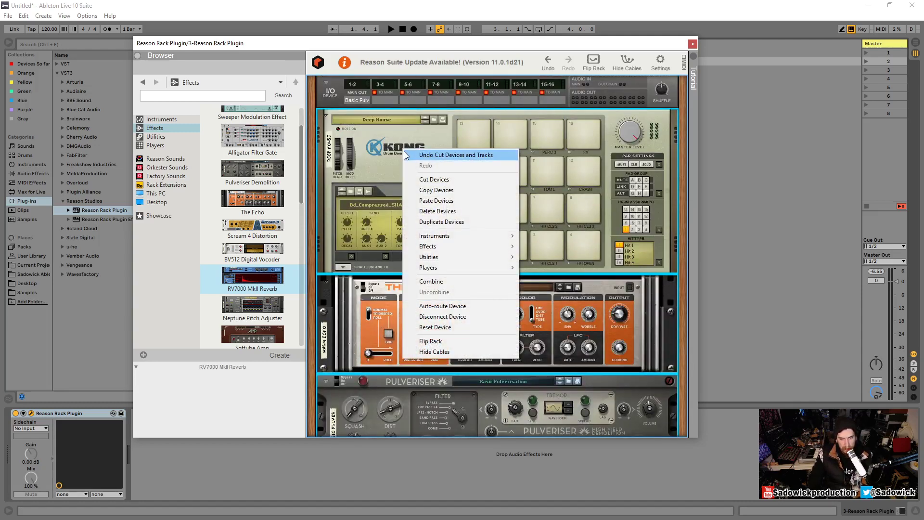
pyautogui.click(456, 282)
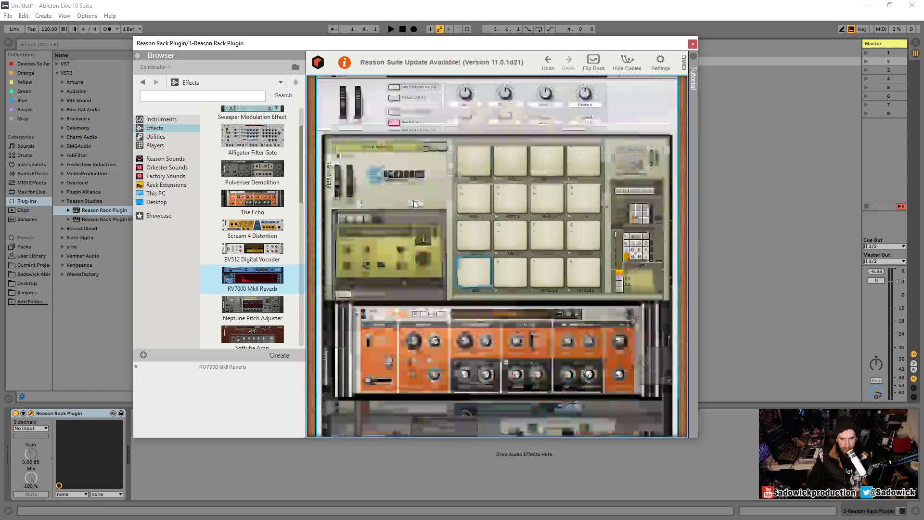
pyautogui.click(326, 116)
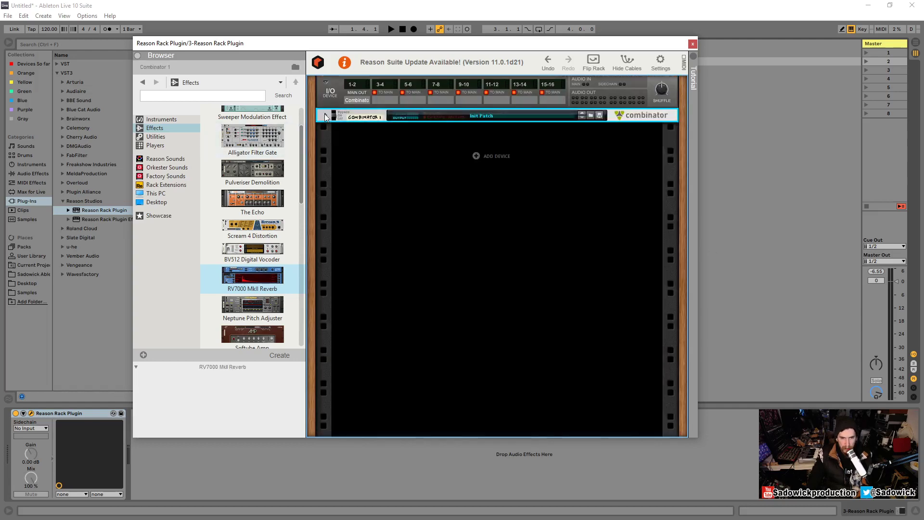
pyautogui.click(325, 116)
# Step: Show Kong and The Echo inside Combinator 1 and shift the plugin window left
pyautogui.scroll(1, 435, 184)
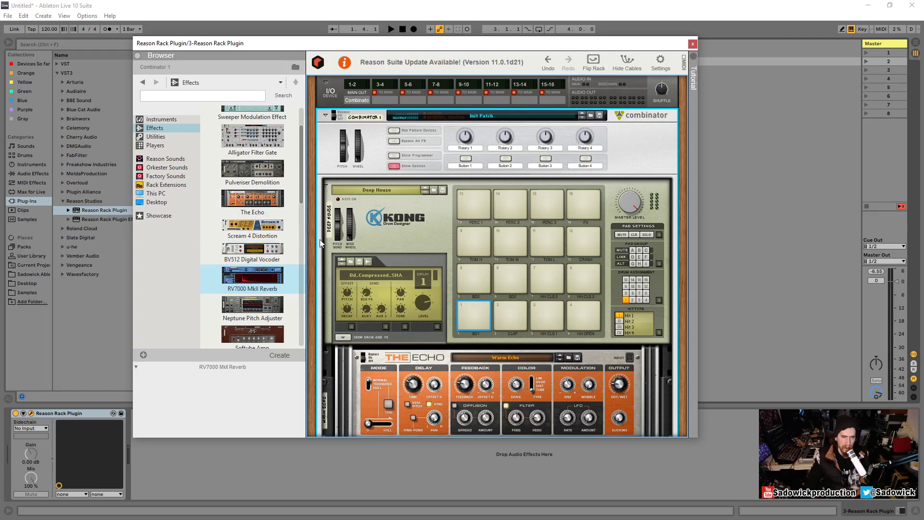
pyautogui.moveTo(563, 45); pyautogui.dragTo(536, 43)
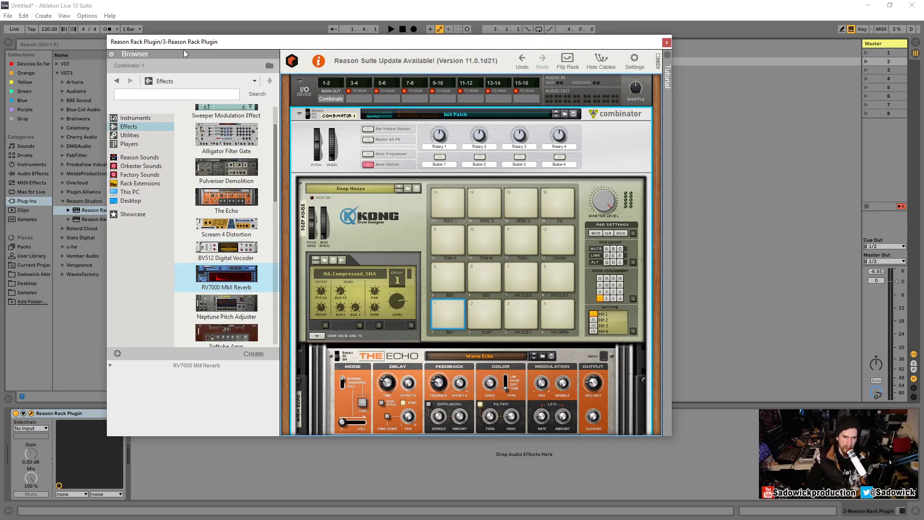
# Step: On the rear, unplug Combinator 1's Combi Outputs and the Pulveriser Filter Frequency cable, then face front
pyautogui.click(568, 65)
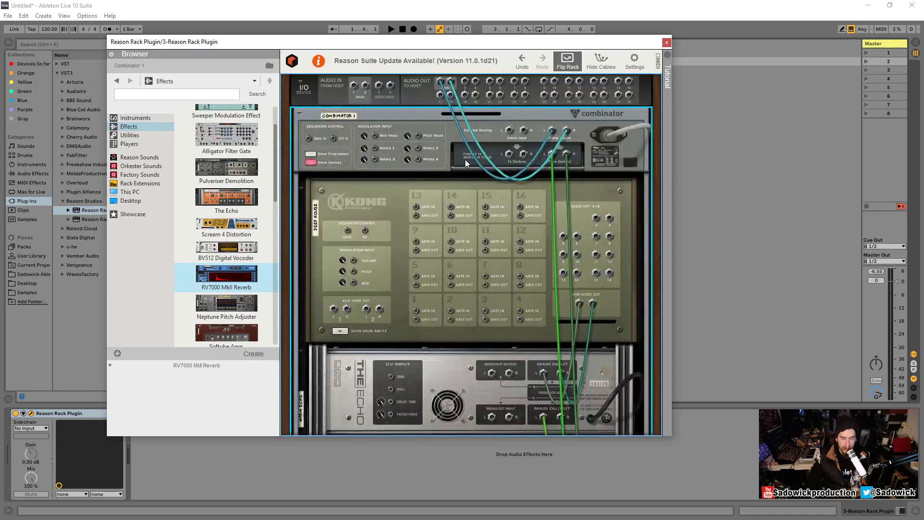
pyautogui.moveTo(552, 135); pyautogui.dragTo(550, 137)
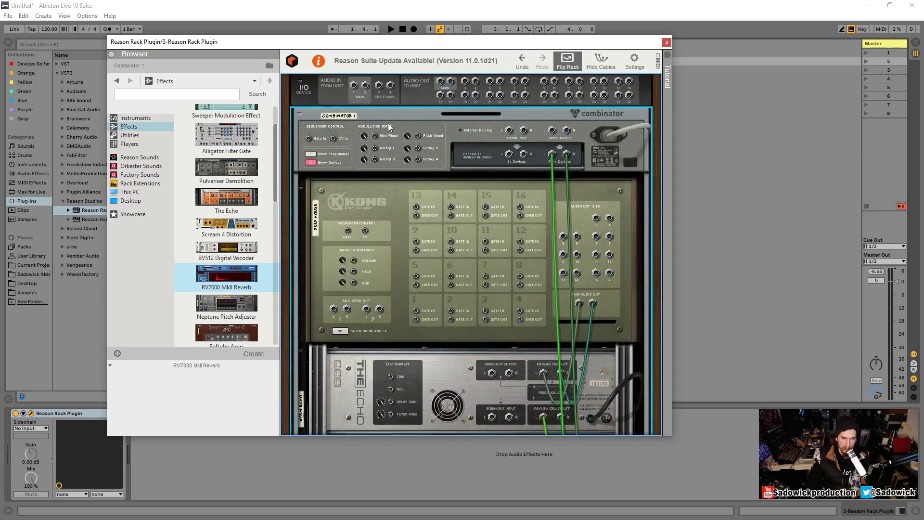
pyautogui.scroll(-5, 409, 216)
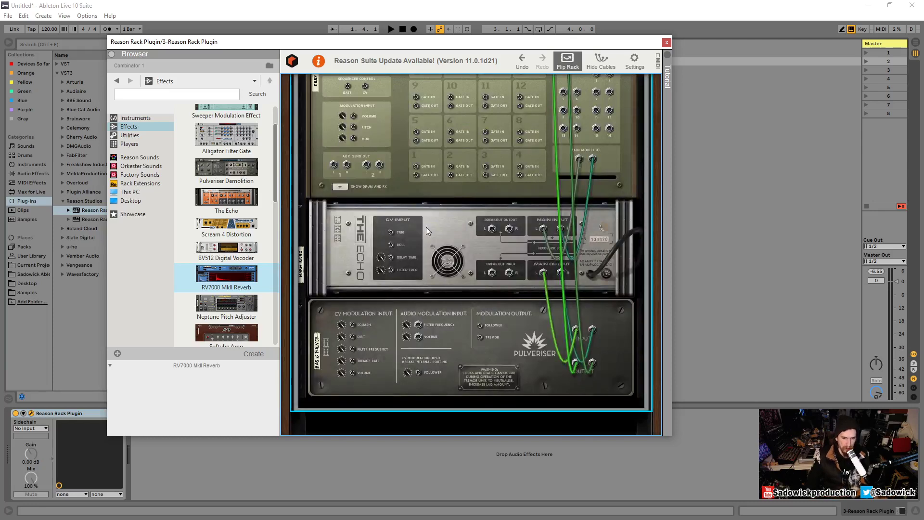
pyautogui.scroll(-2, 472, 279)
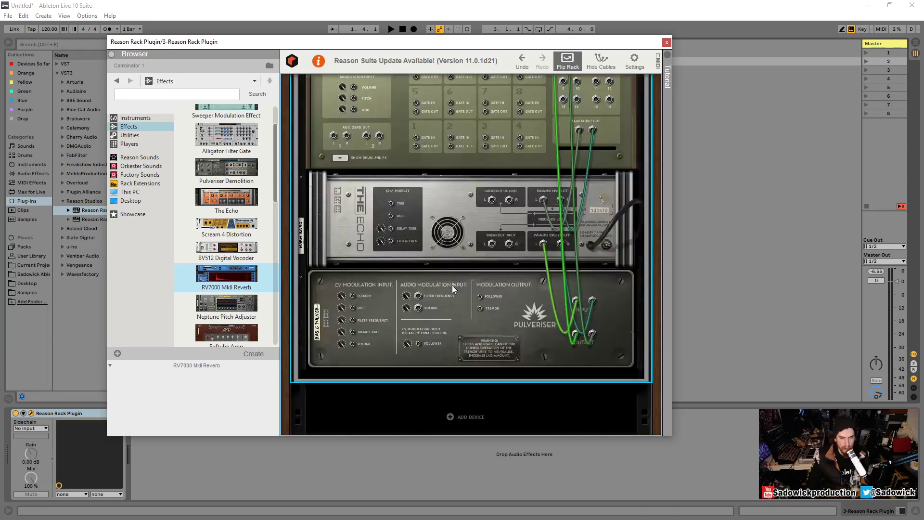
pyautogui.moveTo(418, 296); pyautogui.dragTo(466, 346)
pyautogui.scroll(6, 450, 288)
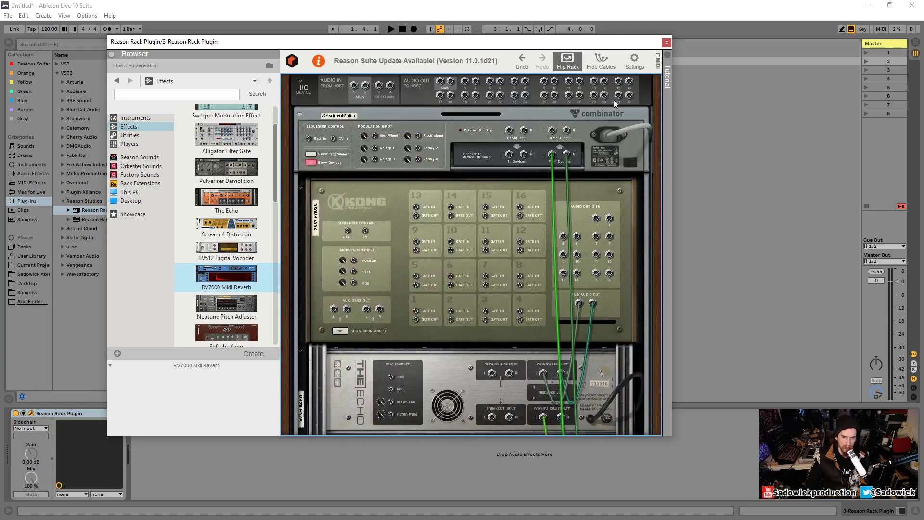
pyautogui.click(568, 60)
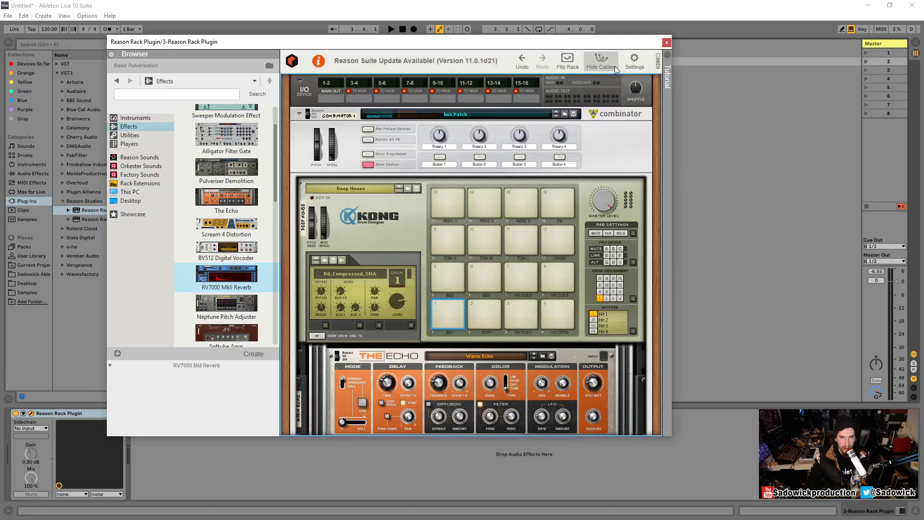
# Step: Undo twice to uncombine the devices, then select Kong
pyautogui.click(516, 62)
pyautogui.click(521, 61)
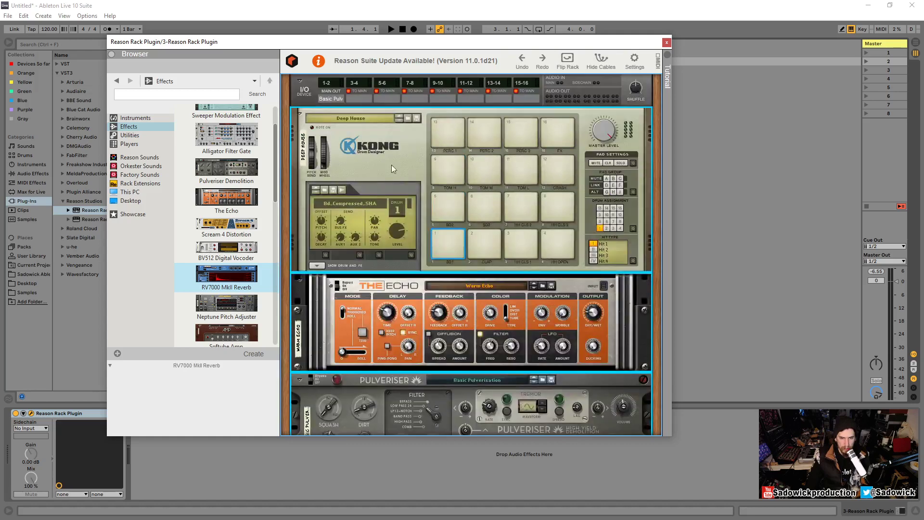
pyautogui.click(392, 160)
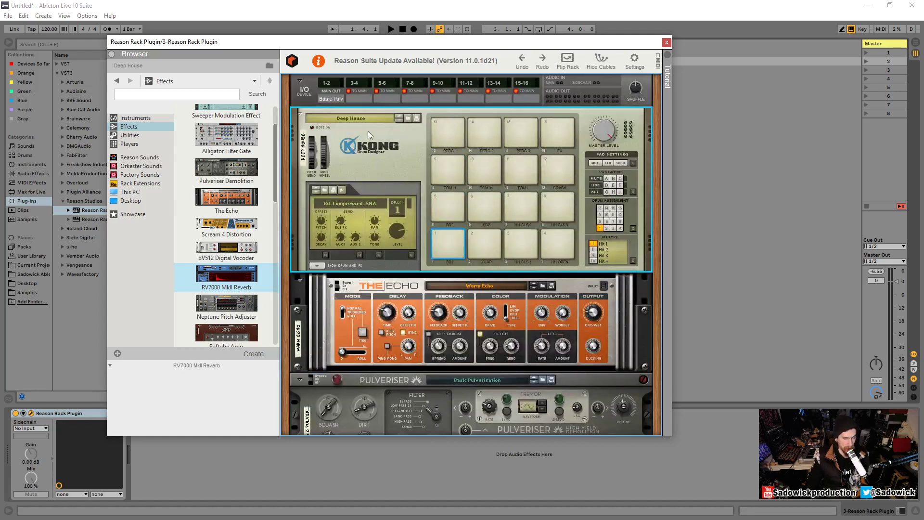
# Step: Turn the rack to its rear cabling and add the Pulveriser to the selection
pyautogui.scroll(-1, 368, 138)
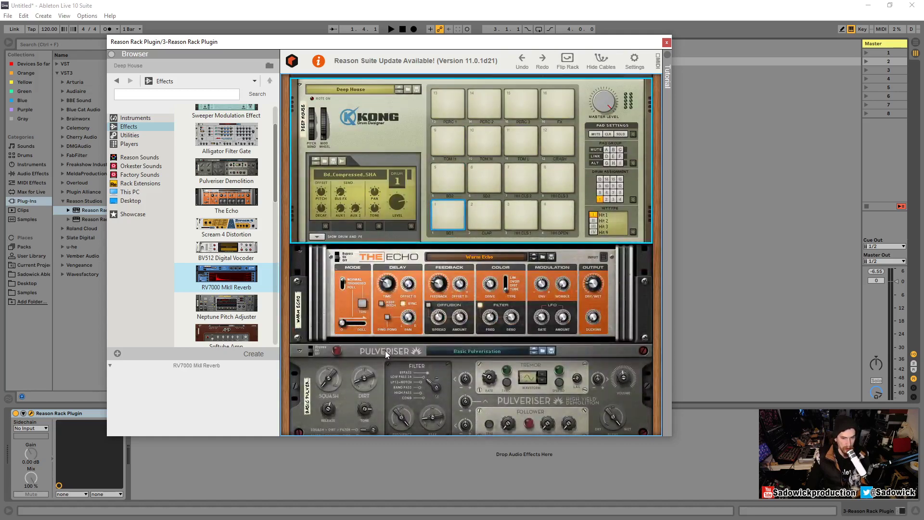
pyautogui.click(568, 60)
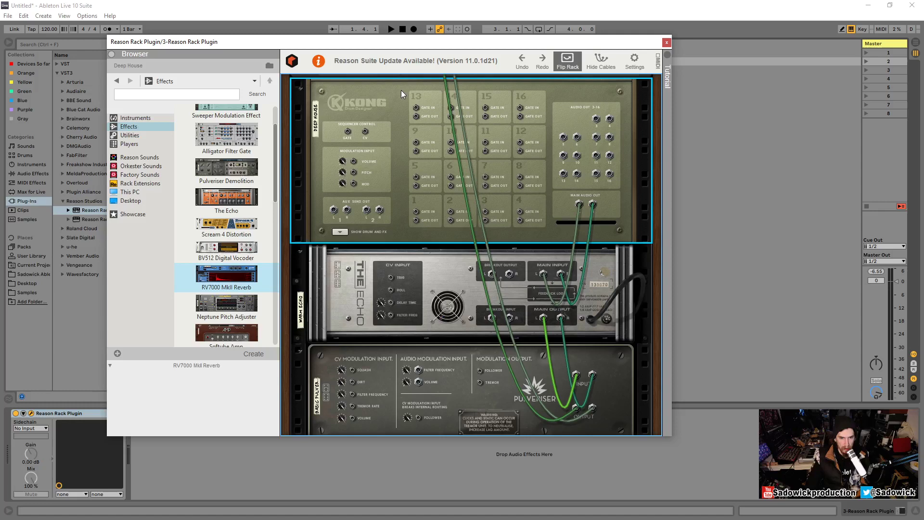
pyautogui.scroll(1, 400, 90)
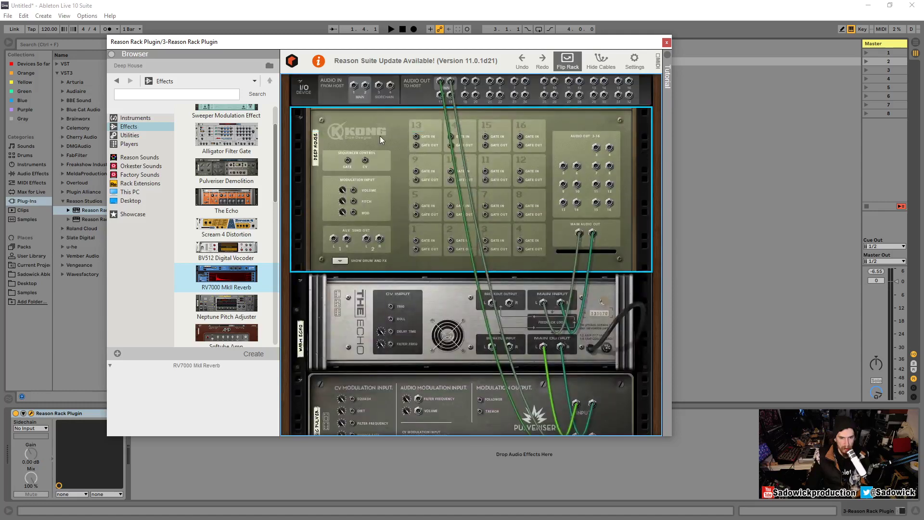
pyautogui.scroll(-3, 388, 135)
pyautogui.click(385, 299)
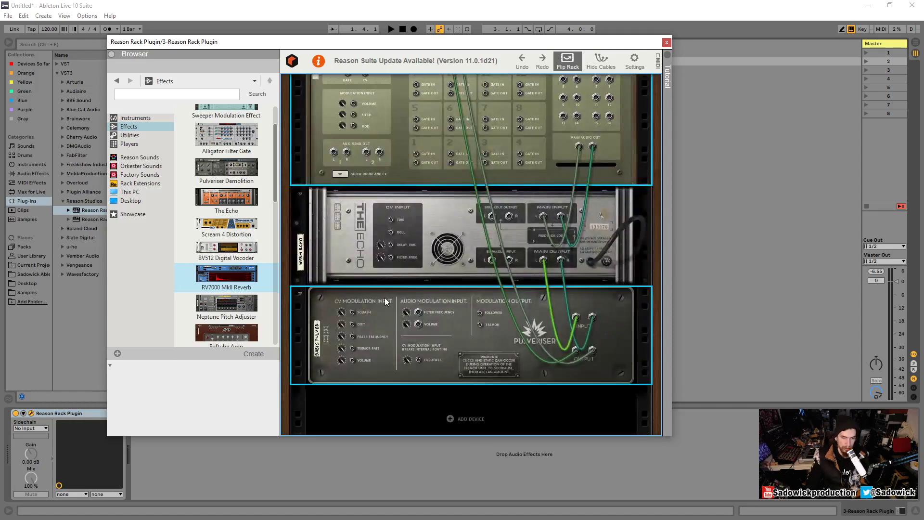
pyautogui.scroll(3, 353, 216)
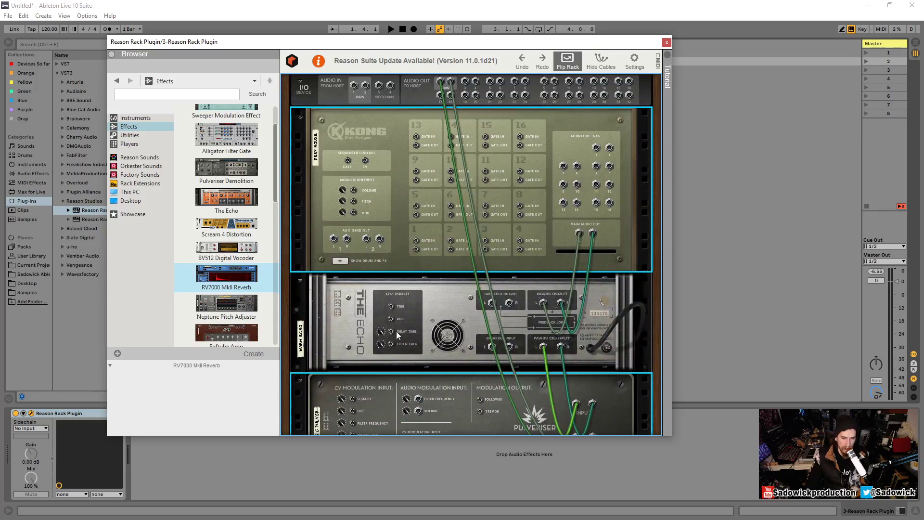
# Step: Combine the selected Kong and Pulveriser into Combinator 1, leaving The Echo outside above it
pyautogui.rightClick(360, 131)
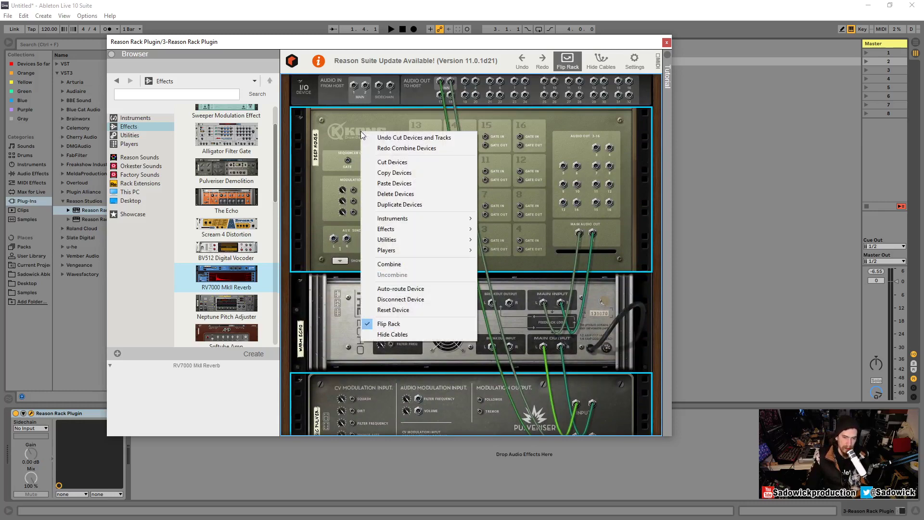
pyautogui.click(390, 264)
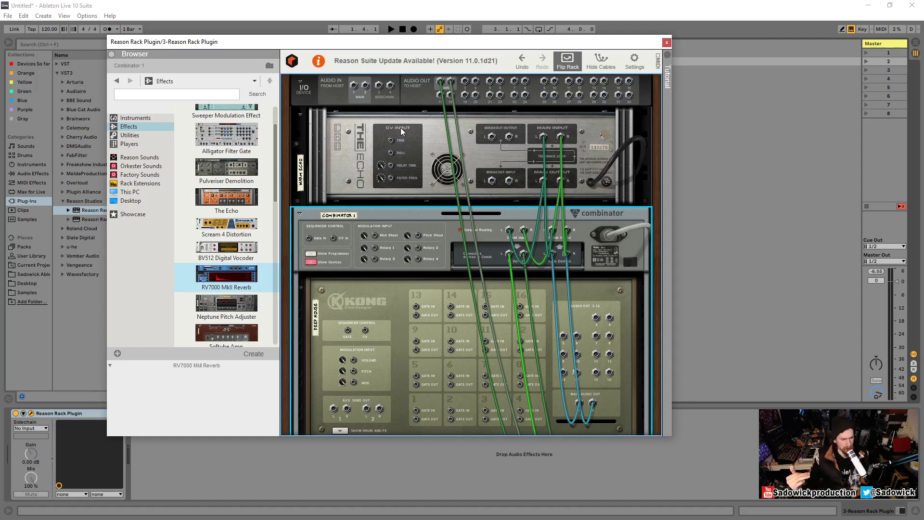
pyautogui.scroll(-4, 480, 246)
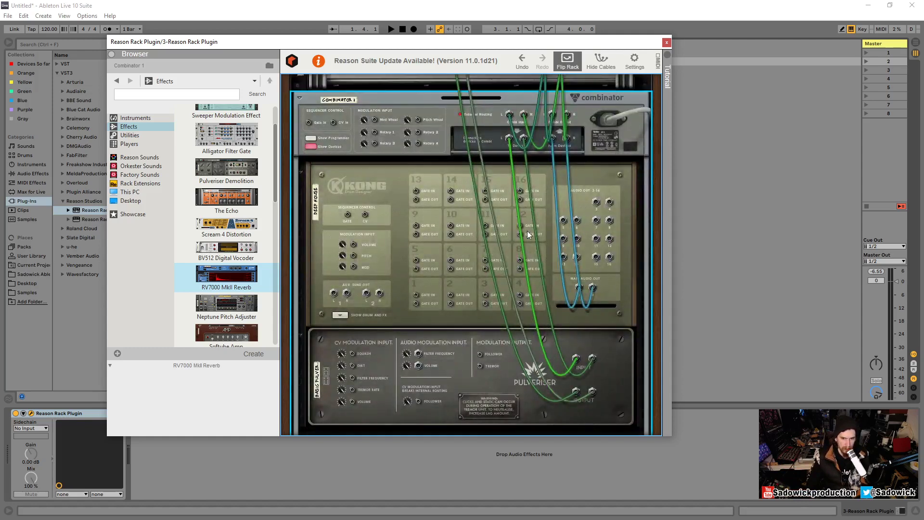
pyautogui.scroll(3, 531, 226)
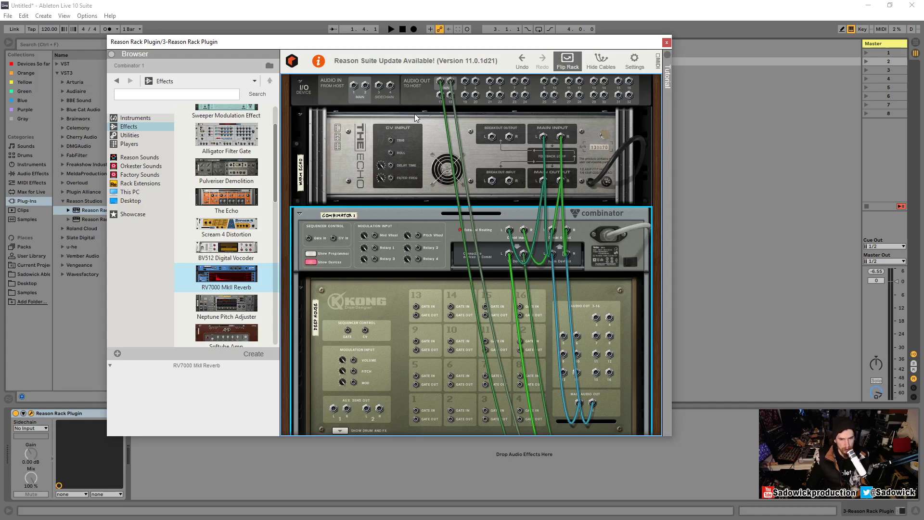
# Step: Cut The Echo out of the rack from the front view
pyautogui.click(567, 60)
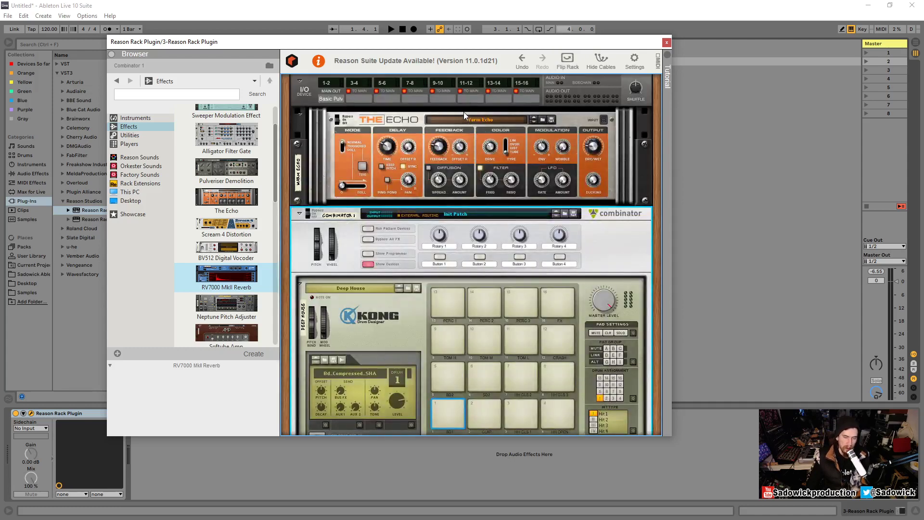
pyautogui.click(311, 134)
pyautogui.rightClick(311, 132)
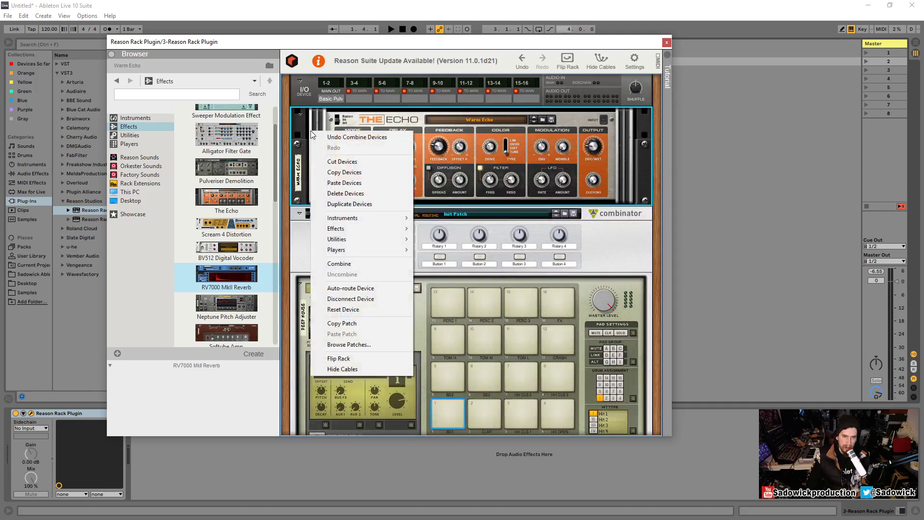
pyautogui.click(339, 162)
# Step: On the rear, unplug the cables from Combinator 1, Kong and the Pulveriser
pyautogui.click(567, 60)
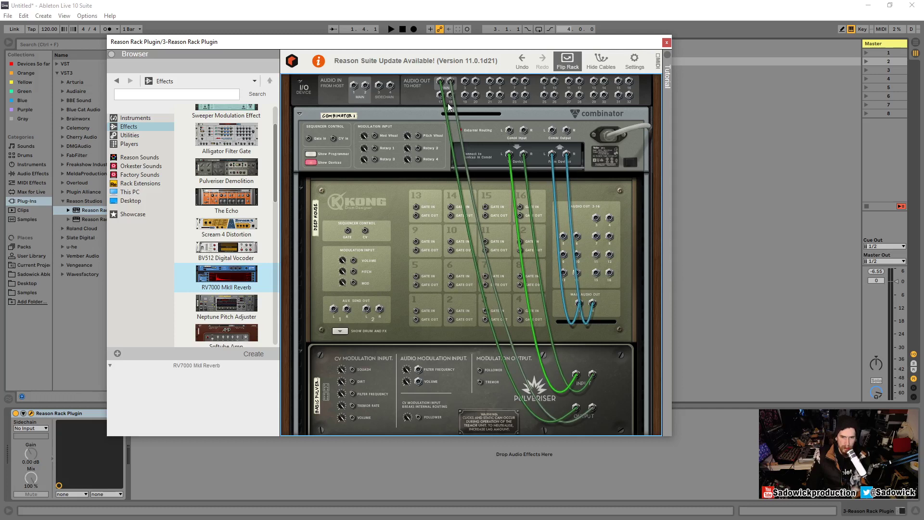
pyautogui.moveTo(439, 86); pyautogui.dragTo(462, 106)
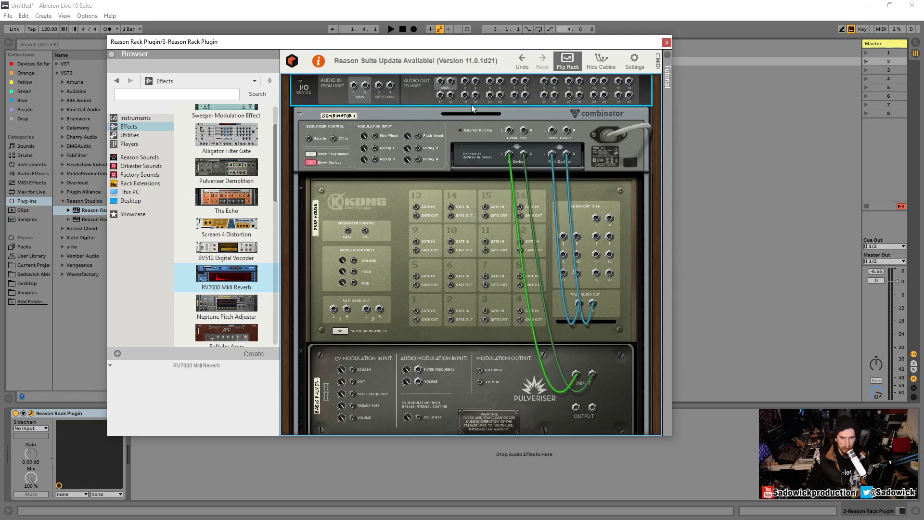
pyautogui.moveTo(523, 155); pyautogui.dragTo(534, 202)
pyautogui.moveTo(567, 154); pyautogui.dragTo(578, 162)
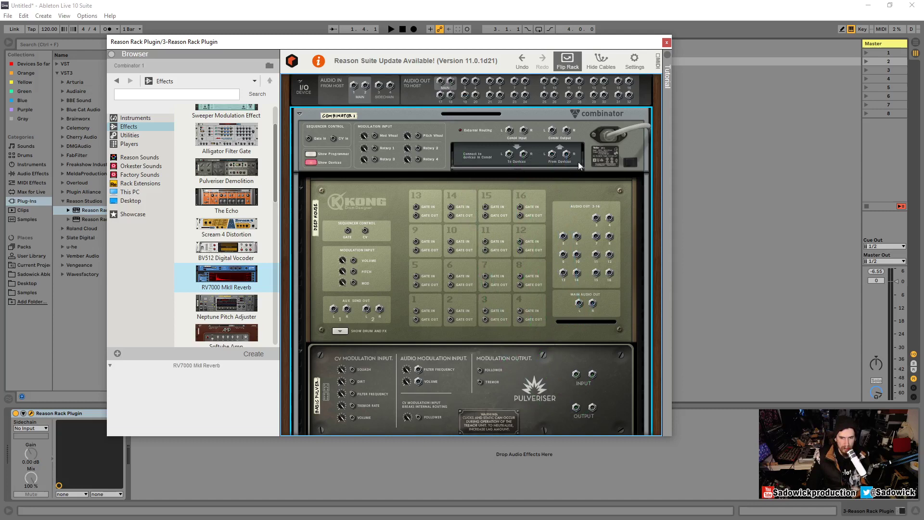
# Step: Auto-route Kong into the Pulveriser and the Pulveriser to the Combinator outputs
pyautogui.scroll(-3, 523, 262)
pyautogui.click(471, 301)
pyautogui.rightClick(471, 301)
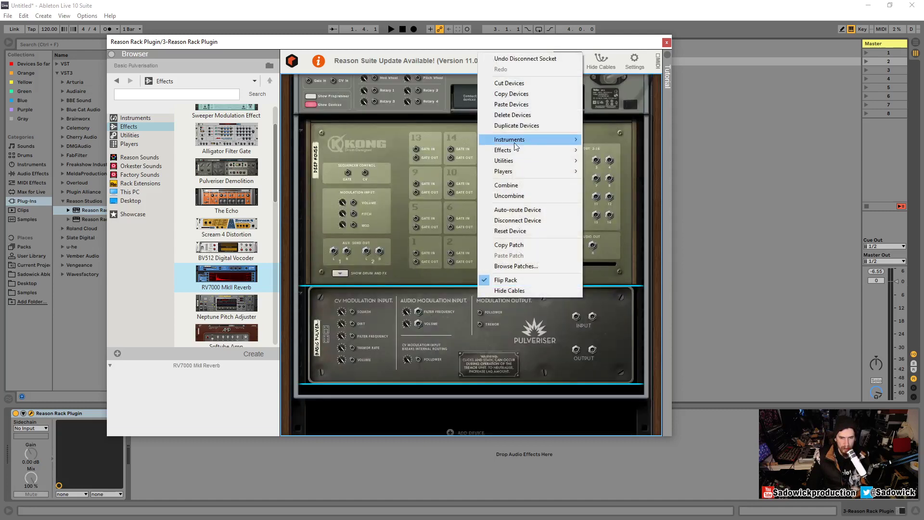
pyautogui.click(528, 210)
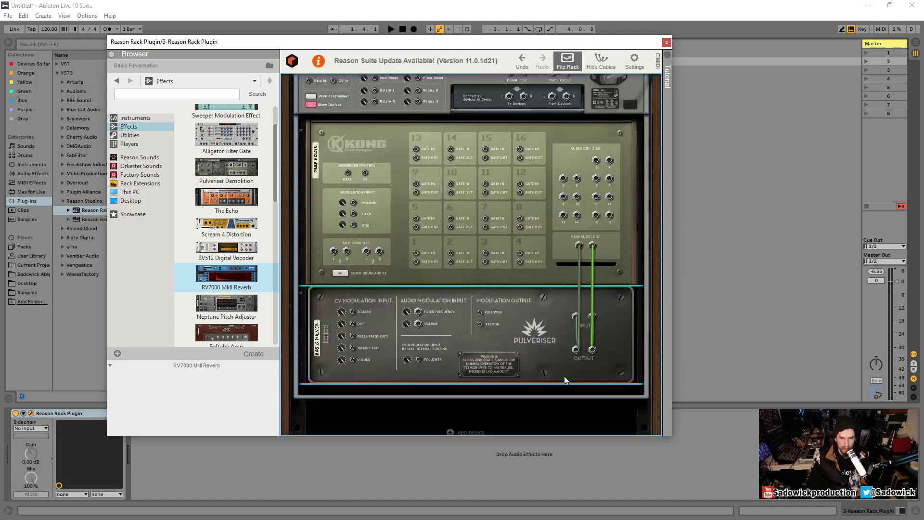
pyautogui.rightClick(494, 309)
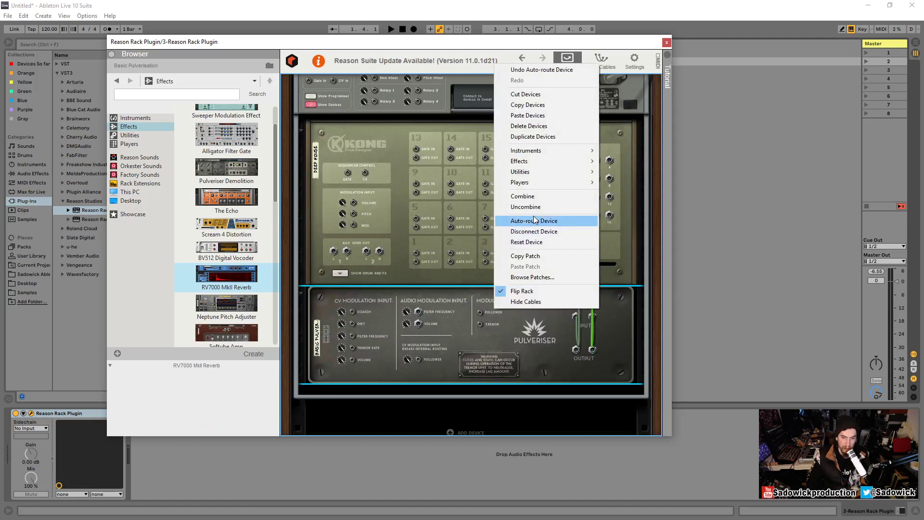
pyautogui.click(535, 220)
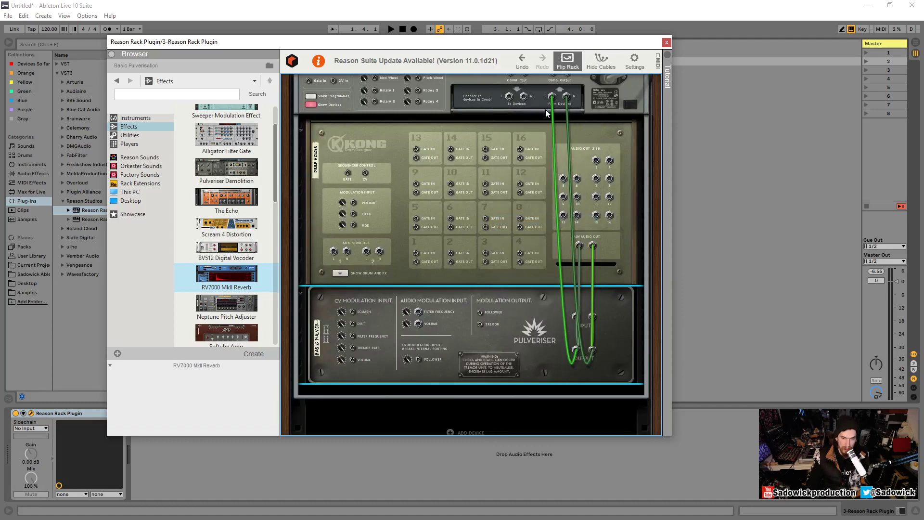
pyautogui.scroll(3, 549, 232)
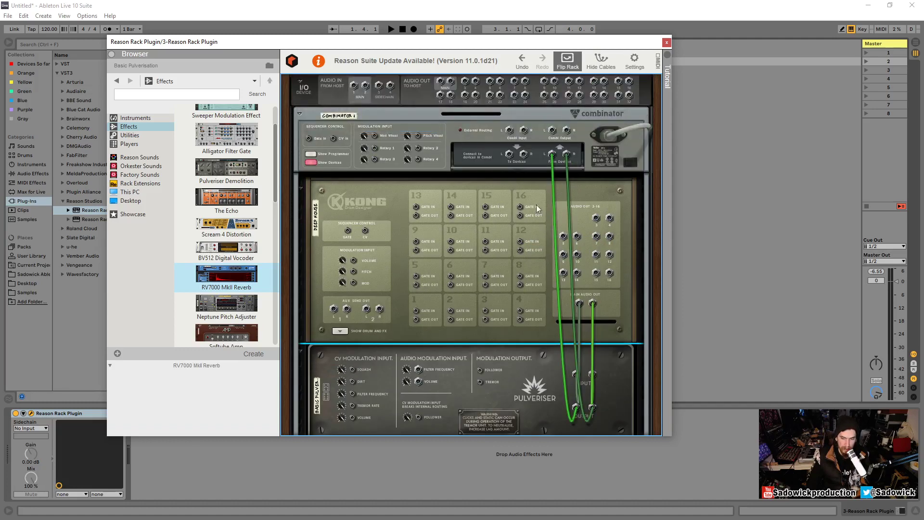
# Step: Auto-route the Combinator to the main outputs and play the project to audition the drums
pyautogui.click(299, 114)
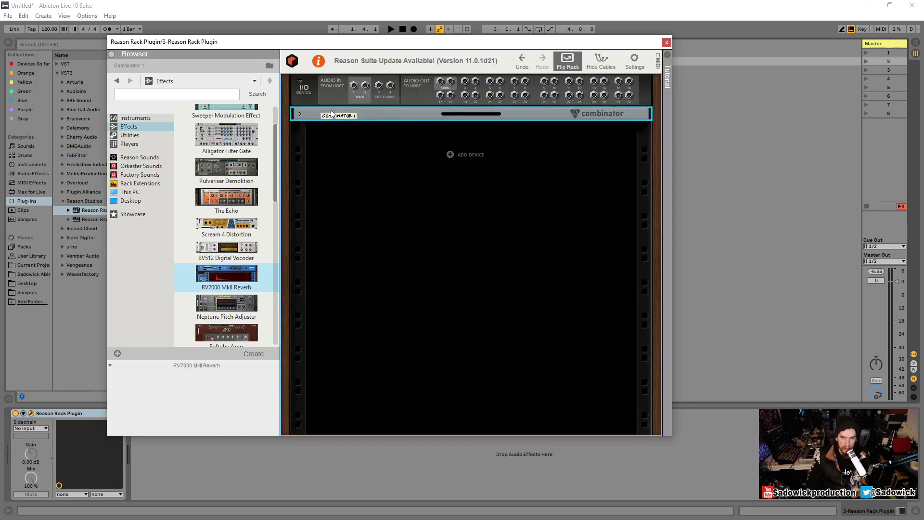
pyautogui.click(297, 114)
pyautogui.rightClick(356, 94)
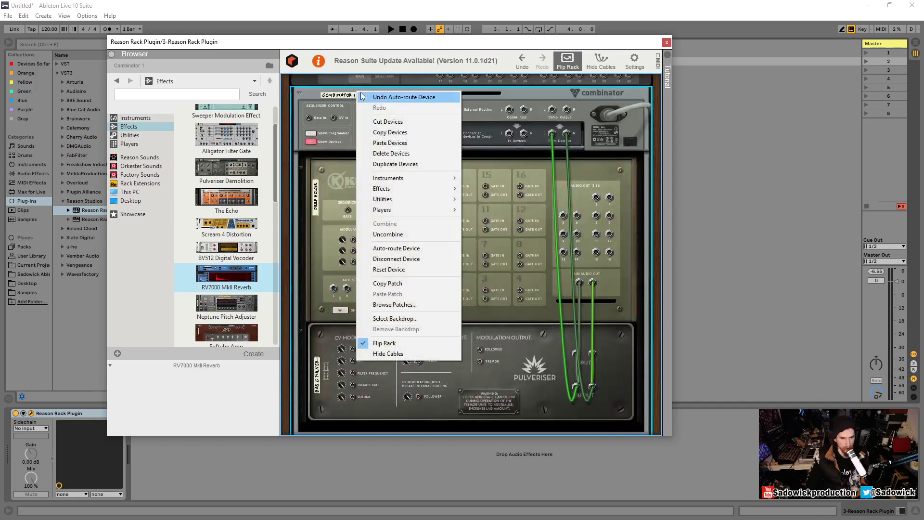
pyautogui.click(397, 247)
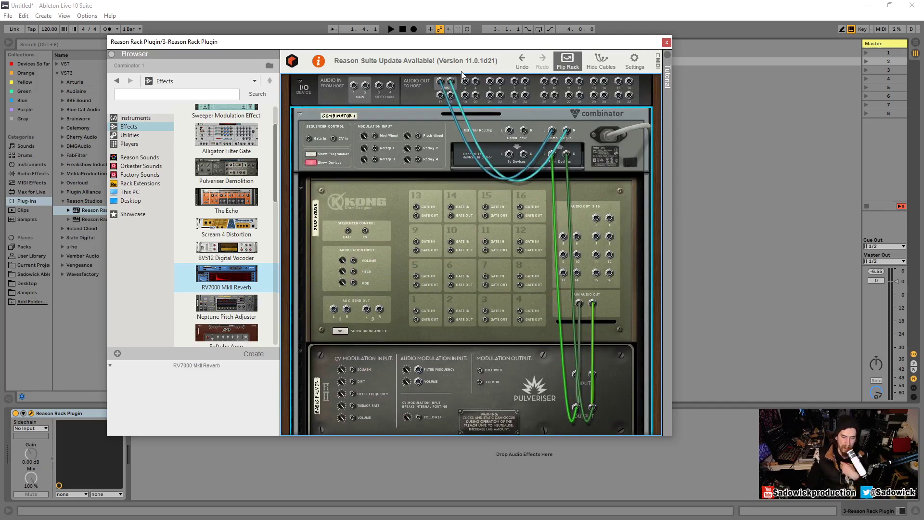
pyautogui.click(392, 31)
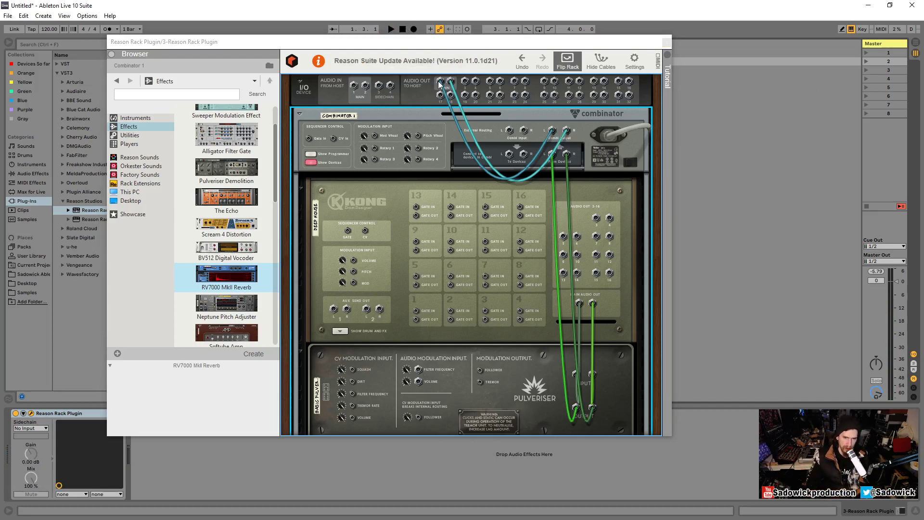
# Step: Unplug the Combinator from the main outputs and duplicate it below the original
pyautogui.moveTo(440, 83); pyautogui.dragTo(460, 77)
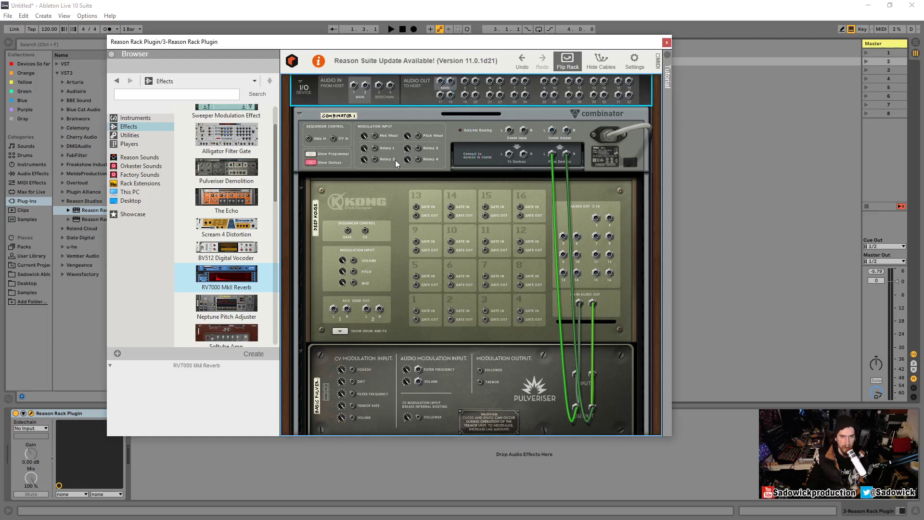
pyautogui.click(299, 114)
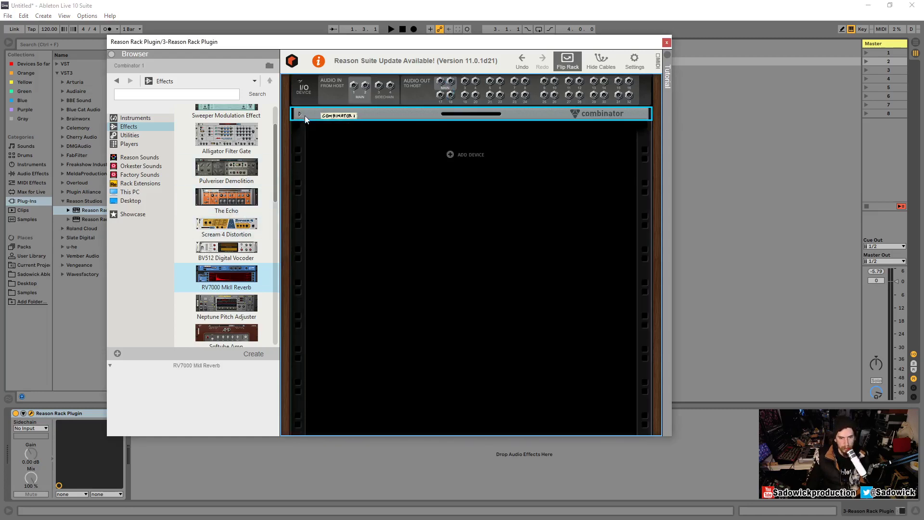
pyautogui.click(558, 61)
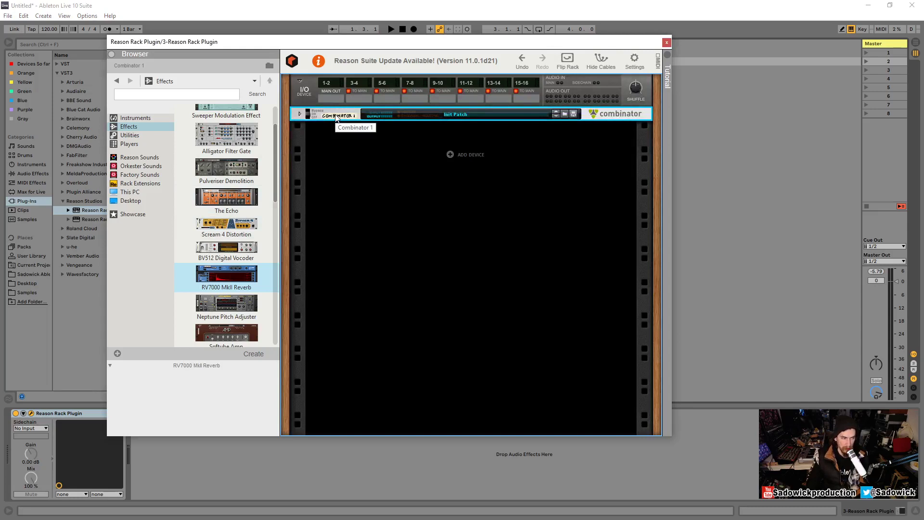
pyautogui.moveTo(336, 118); pyautogui.dragTo(339, 158)
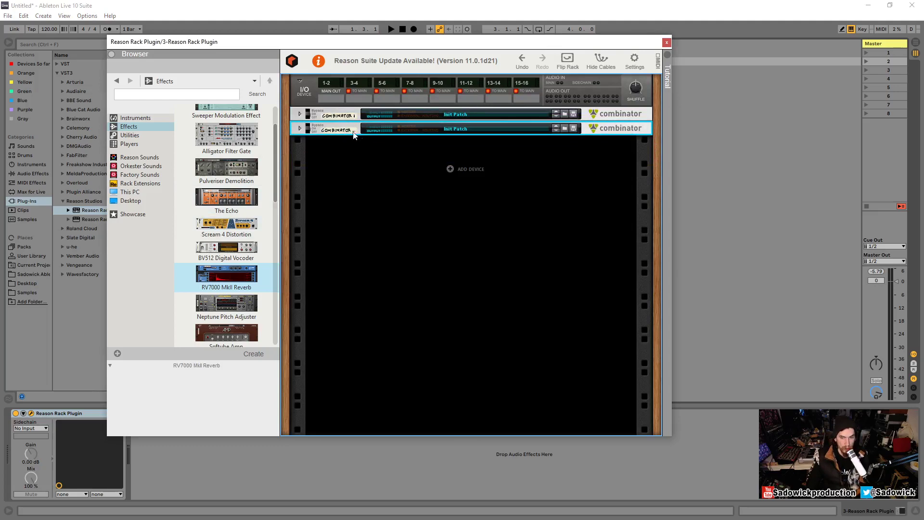
# Step: Unfold the copy and raise its Pulveriser Squash to about 87%
pyautogui.click(571, 58)
pyautogui.click(299, 128)
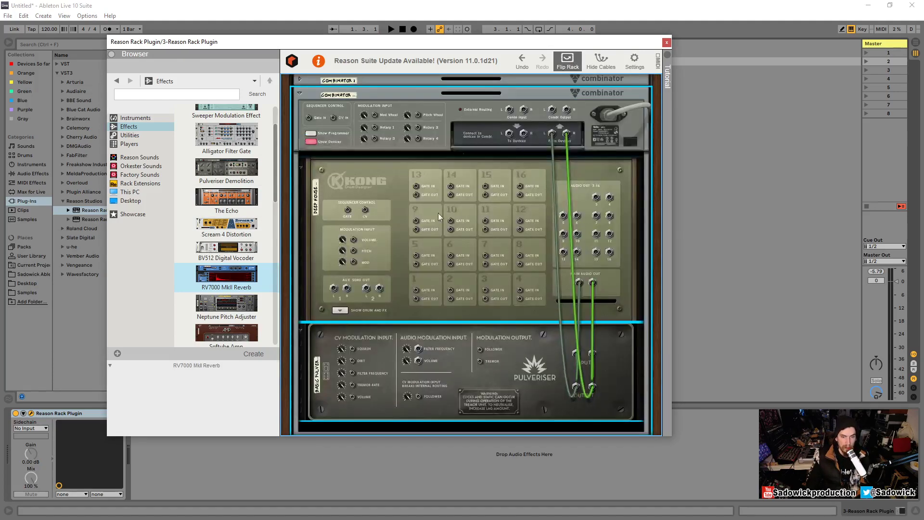
pyautogui.click(568, 60)
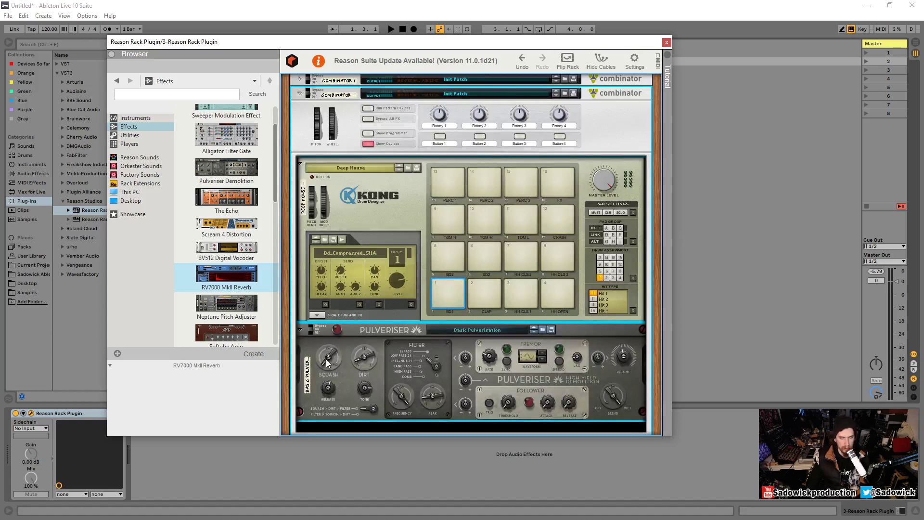
pyautogui.moveTo(330, 364); pyautogui.dragTo(331, 334)
pyautogui.scroll(-1, 340, 244)
pyautogui.scroll(2, 433, 169)
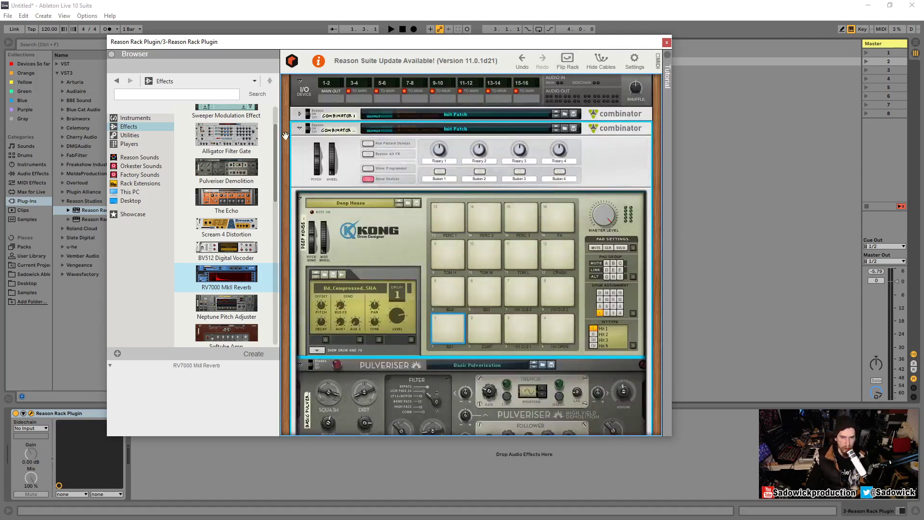
# Step: Add a Mixer 14:2 from the Utilities browser to the top of the rack
pyautogui.click(299, 127)
pyautogui.click(578, 59)
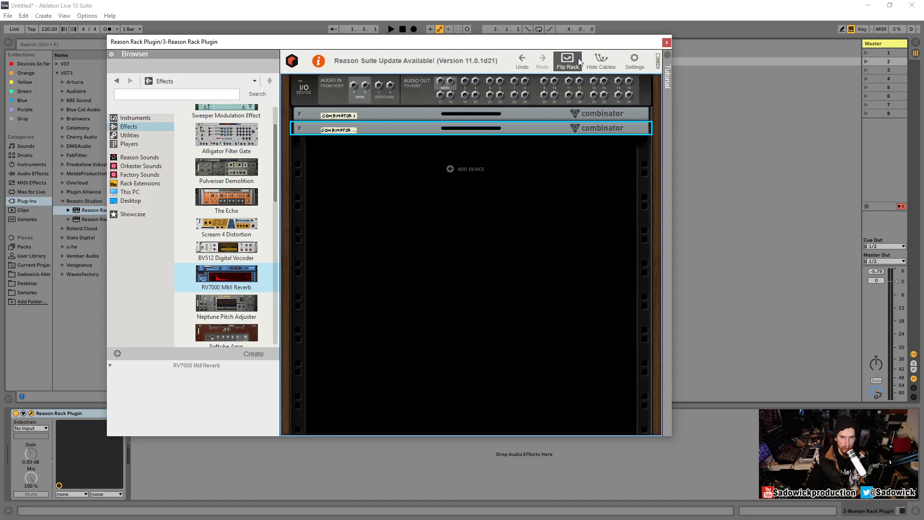
pyautogui.scroll(1, 202, 192)
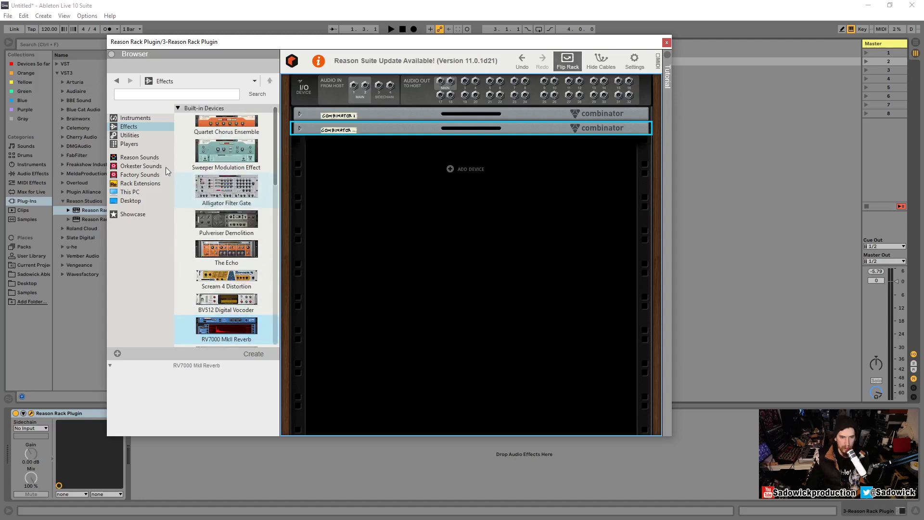
pyautogui.click(138, 134)
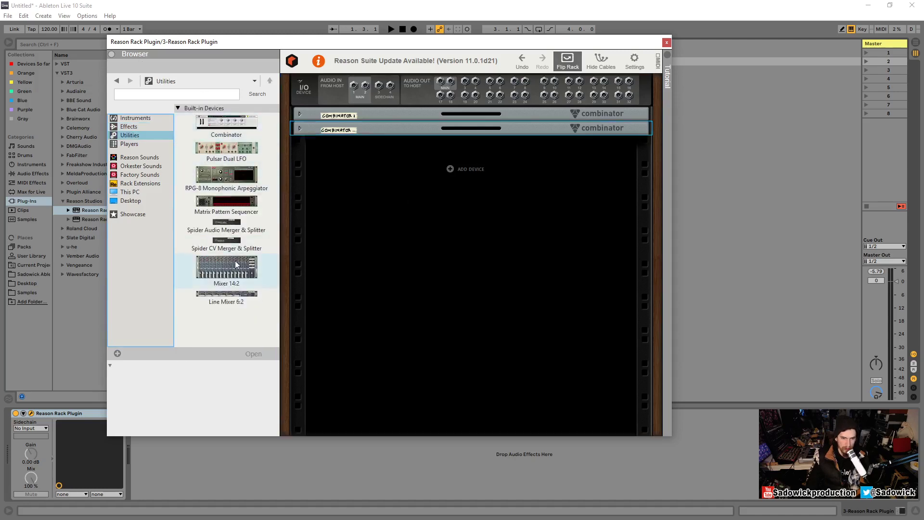
pyautogui.moveTo(235, 260); pyautogui.dragTo(351, 107)
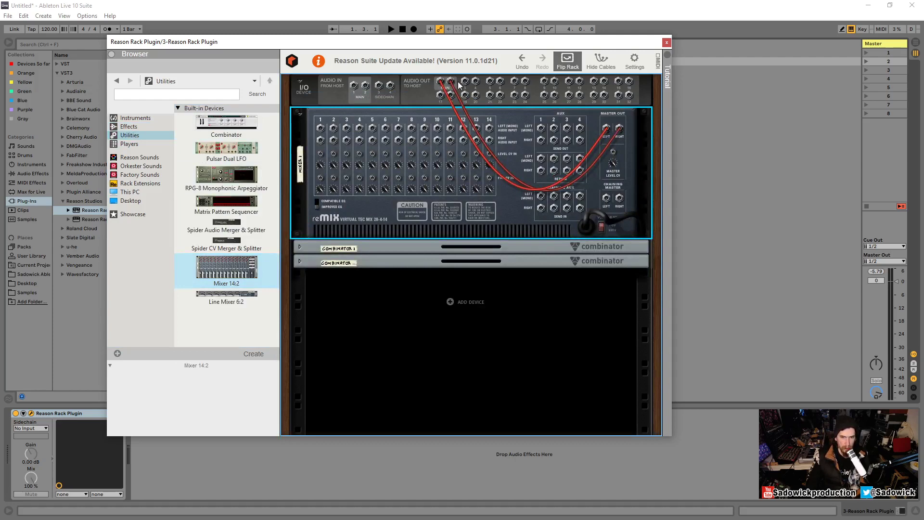
# Step: Auto-route Combinator 1 and the second Combinator into mixer channels 1 and 2
pyautogui.click(332, 248)
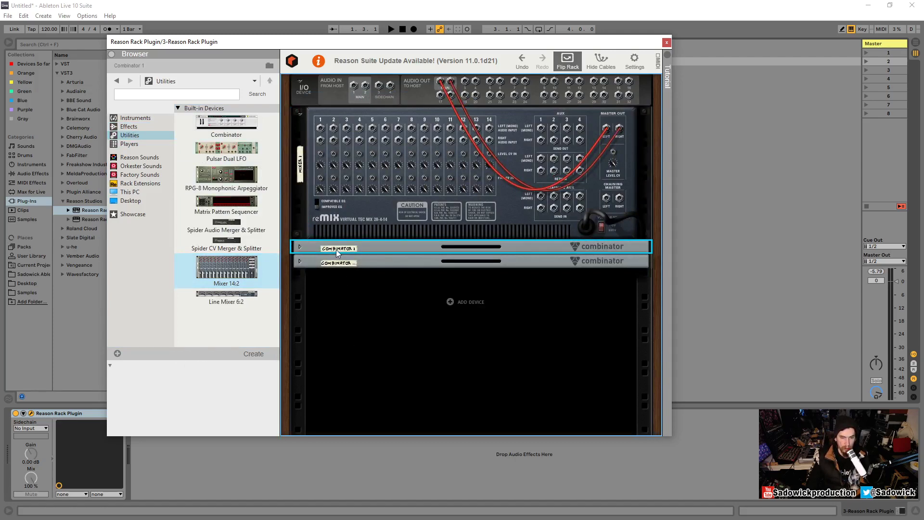
pyautogui.rightClick(333, 246)
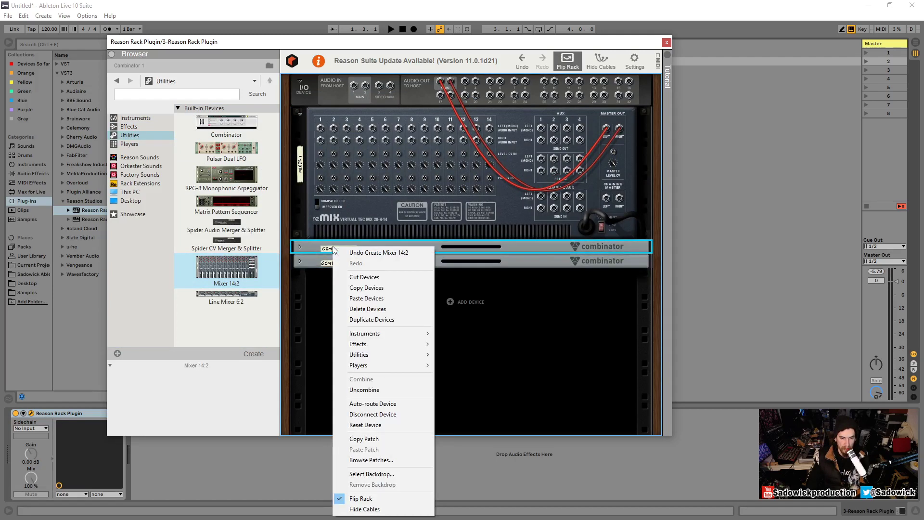
pyautogui.click(380, 404)
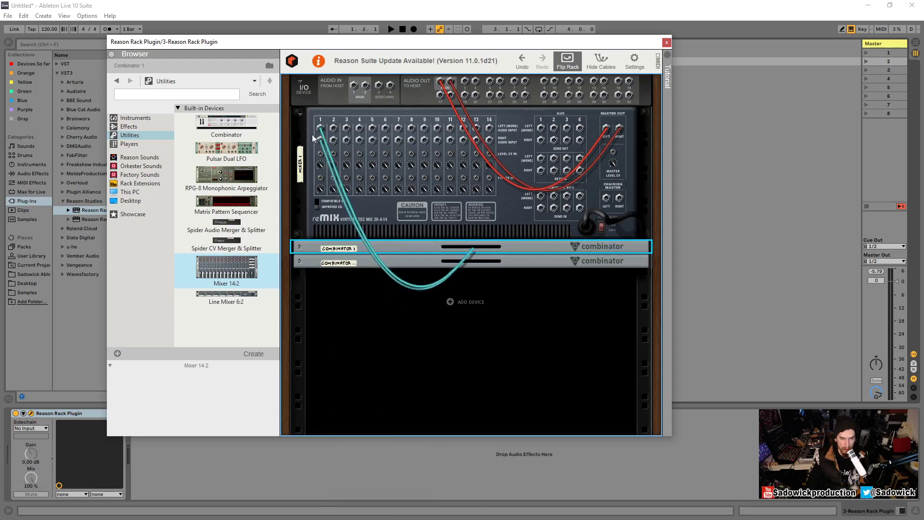
pyautogui.click(341, 264)
pyautogui.rightClick(341, 265)
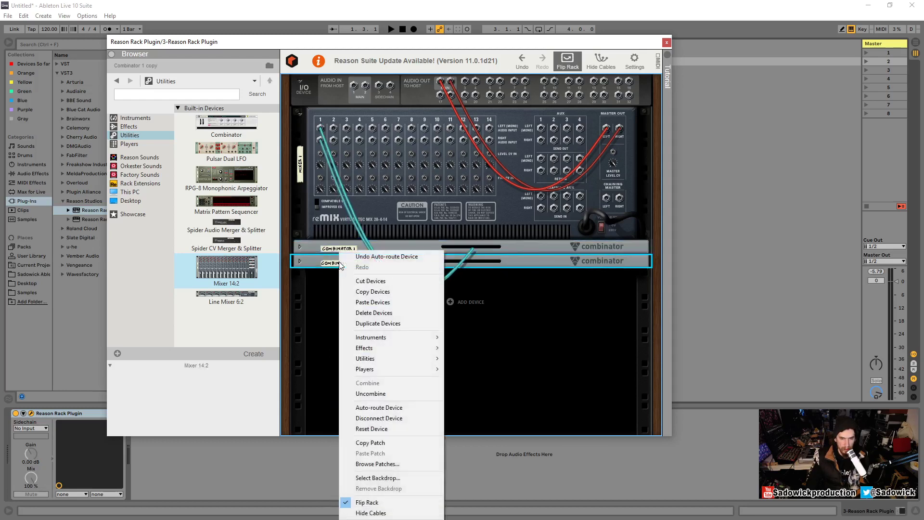
pyautogui.click(390, 407)
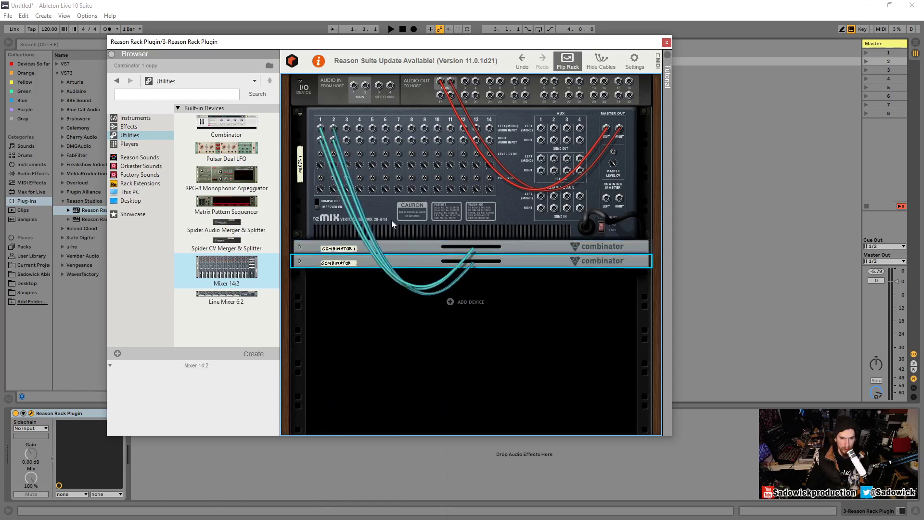
pyautogui.click(567, 60)
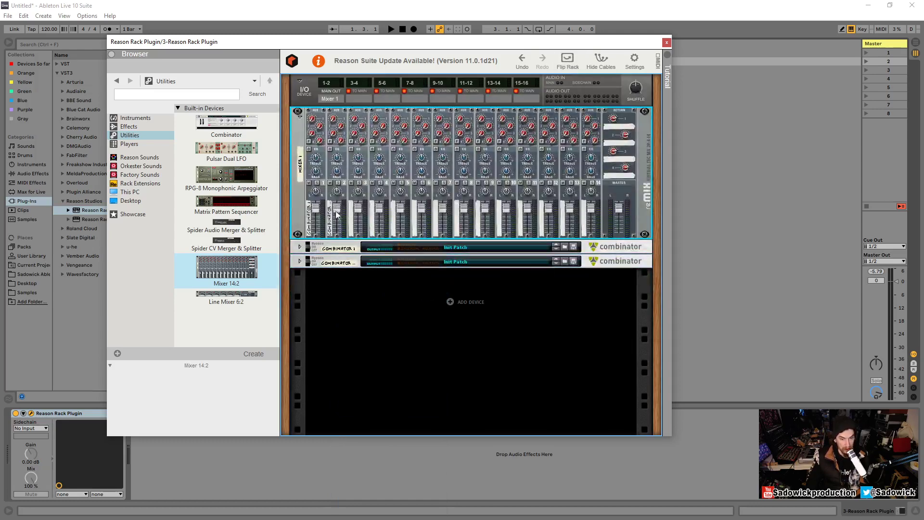
# Step: Set mixer channel 2 to 70, solo it, and audition the second Combinator
pyautogui.moveTo(337, 208); pyautogui.dragTo(337, 215)
pyautogui.click(338, 183)
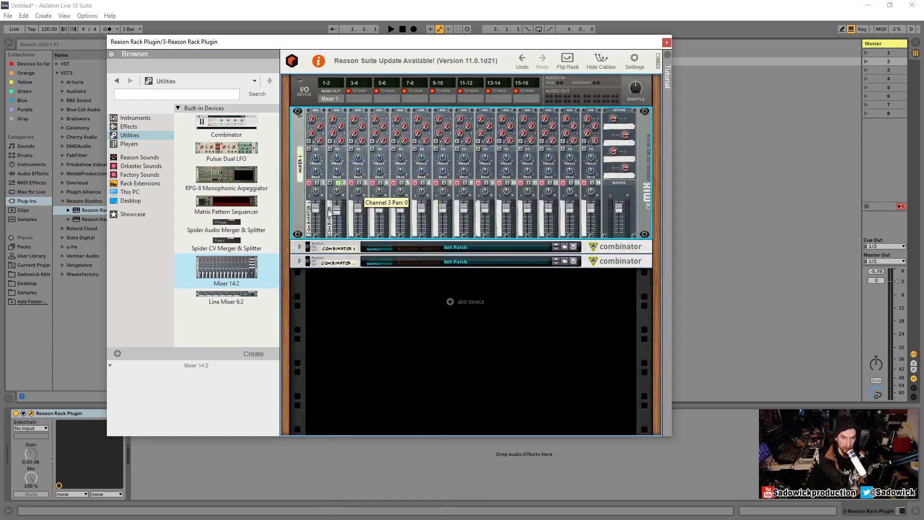
pyautogui.click(300, 261)
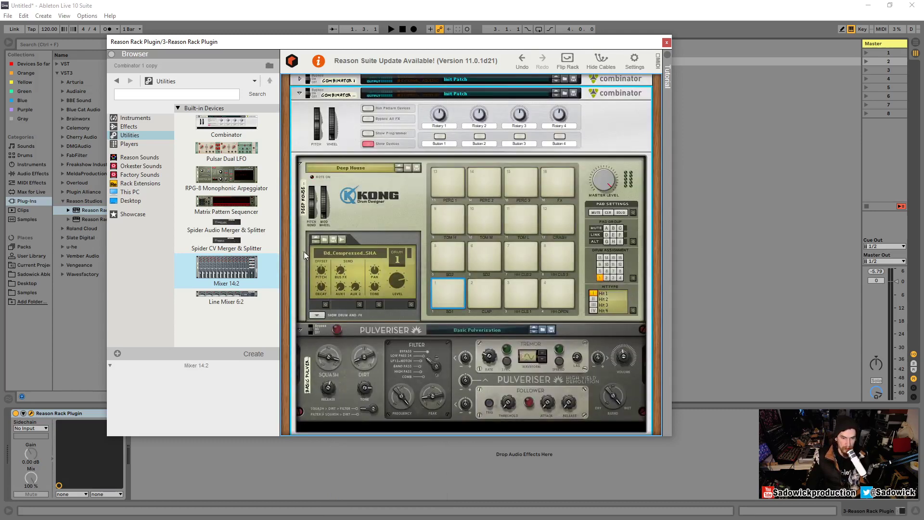
pyautogui.press('space')
pyautogui.scroll(5, 336, 125)
pyautogui.click(299, 262)
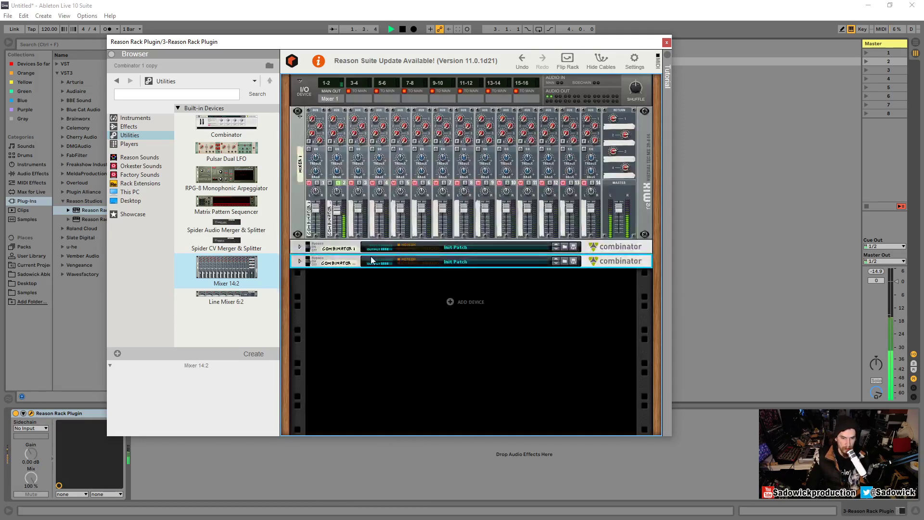
pyautogui.press('space')
pyautogui.click(300, 262)
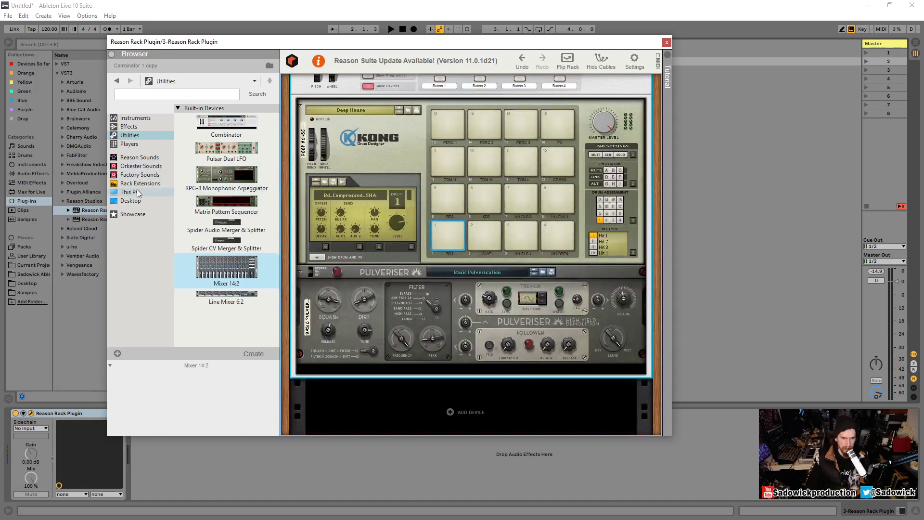
# Step: Insert an RV7000 reverb from the effects browser, then cut it back out
pyautogui.click(129, 126)
pyautogui.scroll(-3, 226, 216)
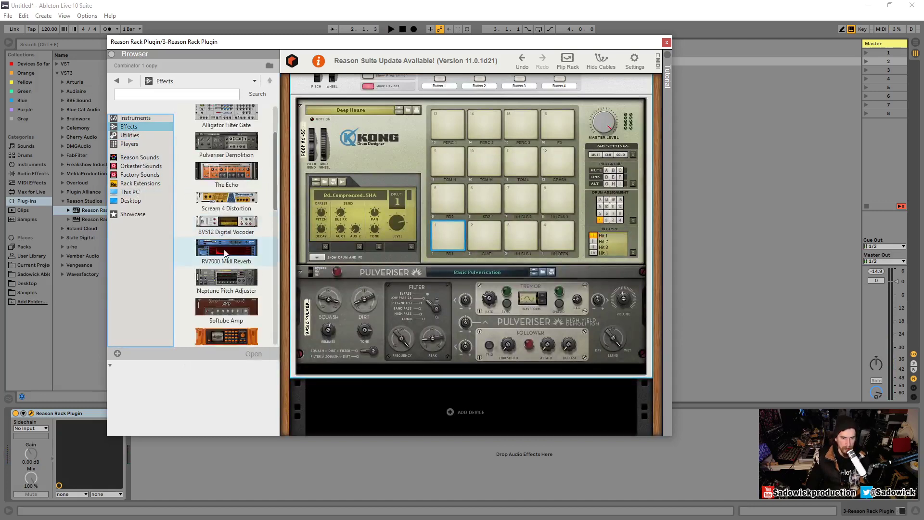
pyautogui.moveTo(226, 248); pyautogui.dragTo(428, 365)
pyautogui.rightClick(397, 373)
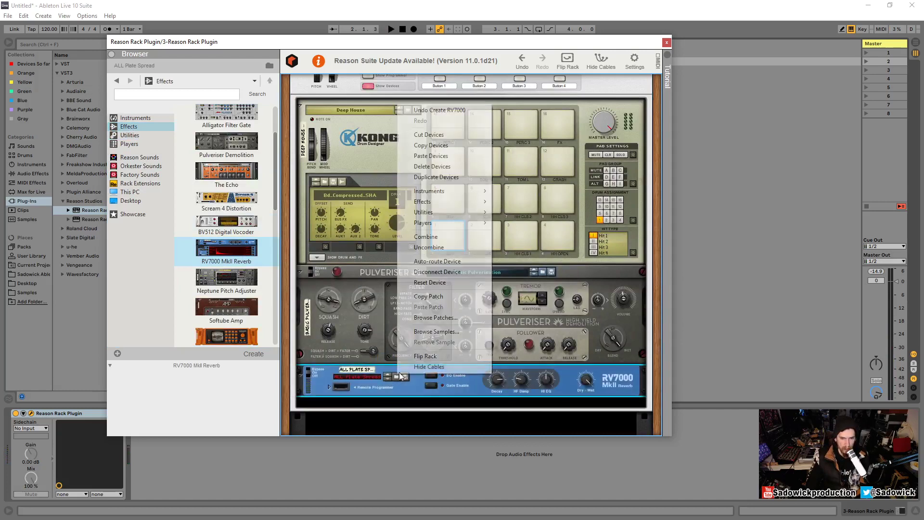
pyautogui.click(430, 135)
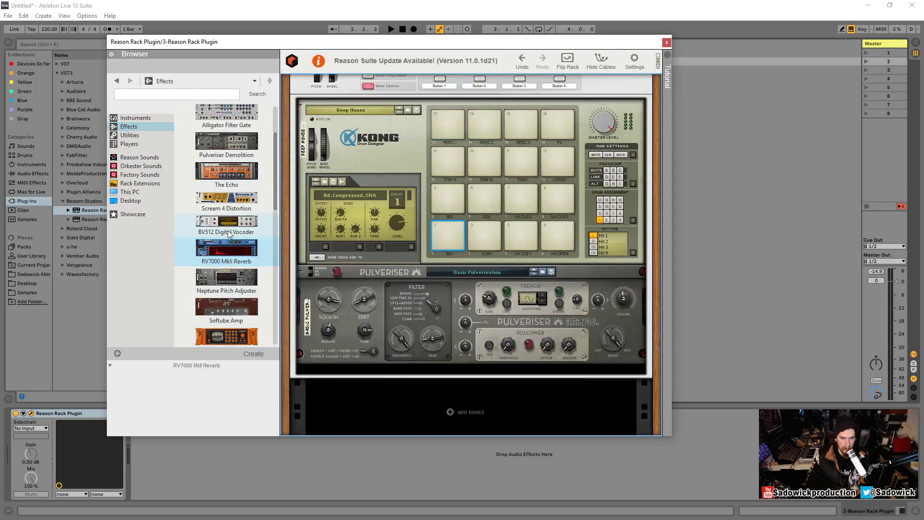
# Step: Add a Scream 4 Distortion below the Pulveriser
pyautogui.moveTo(225, 196); pyautogui.dragTo(508, 344)
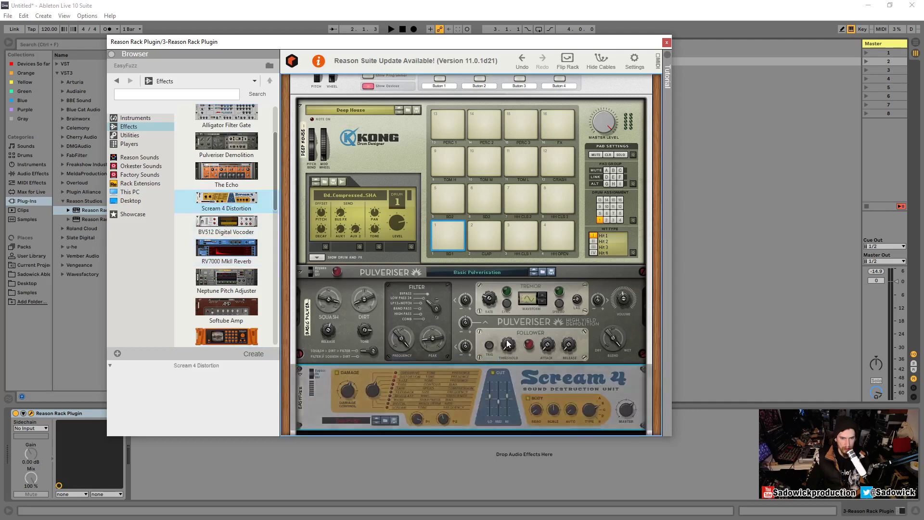
pyautogui.scroll(1, 452, 380)
pyautogui.scroll(7, 452, 380)
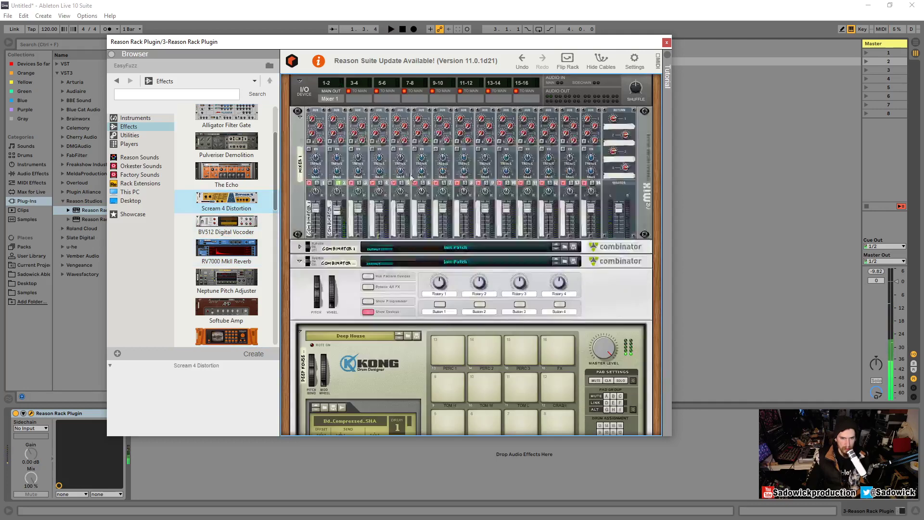
# Step: Raise mixer channel 2 to 85 during playback and fold up the second Combinator
pyautogui.click(334, 191)
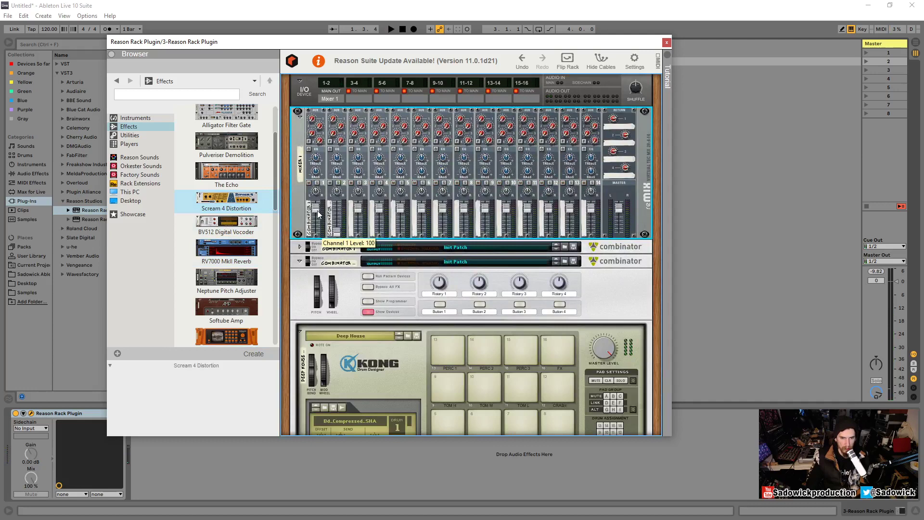
pyautogui.press('space')
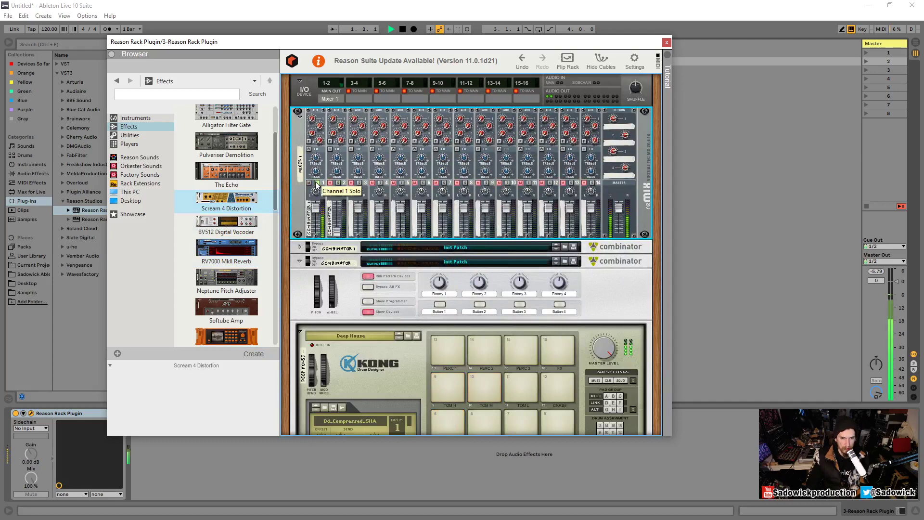
pyautogui.moveTo(342, 227); pyautogui.dragTo(339, 213)
pyautogui.press('space')
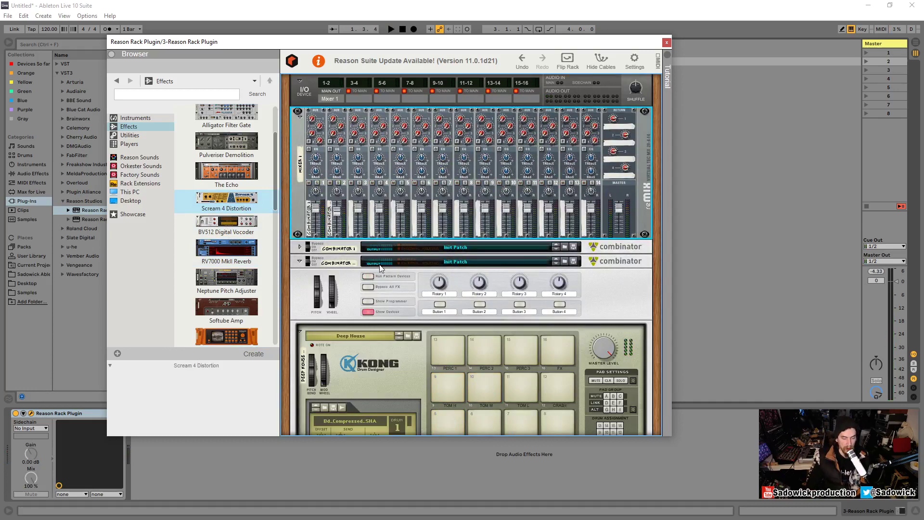
pyautogui.scroll(-2, 424, 305)
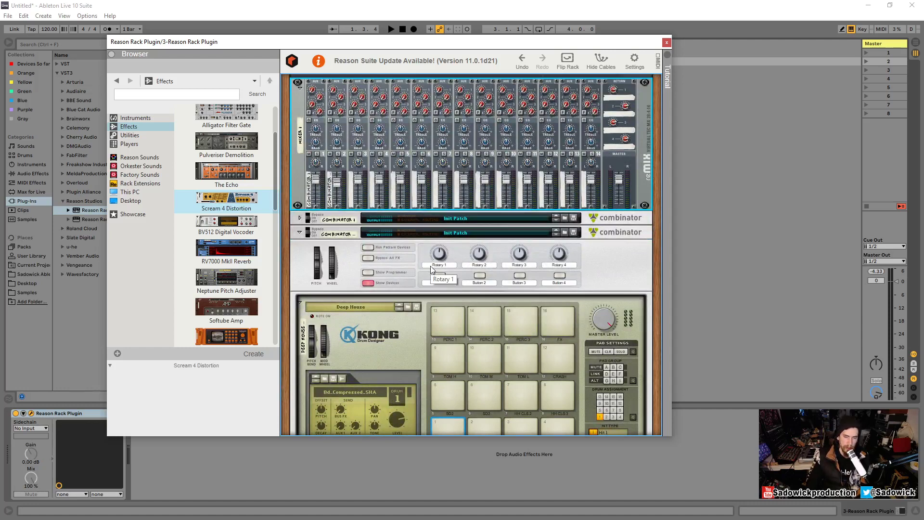
pyautogui.moveTo(430, 266); pyautogui.dragTo(466, 276)
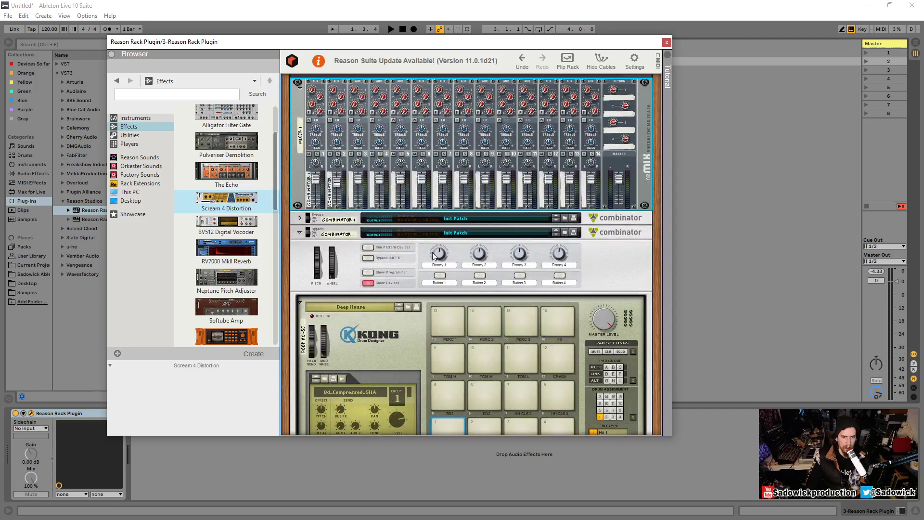
pyautogui.click(300, 231)
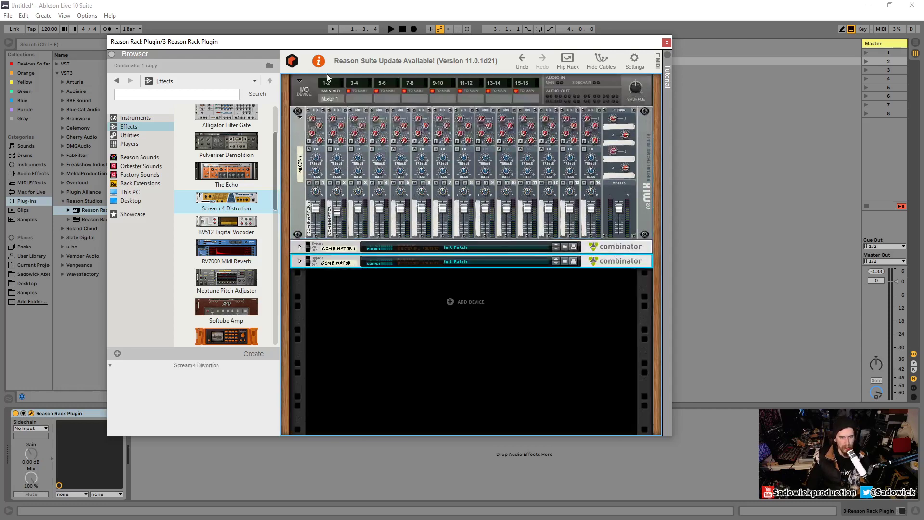
pyautogui.click(316, 128)
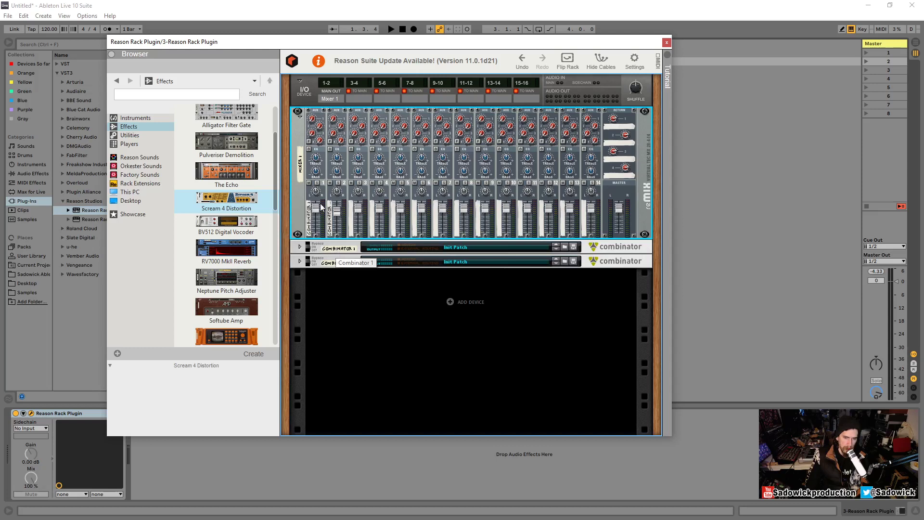
# Step: Rename the first Combinator 'dry' and the second 'squished'
pyautogui.doubleClick(342, 249)
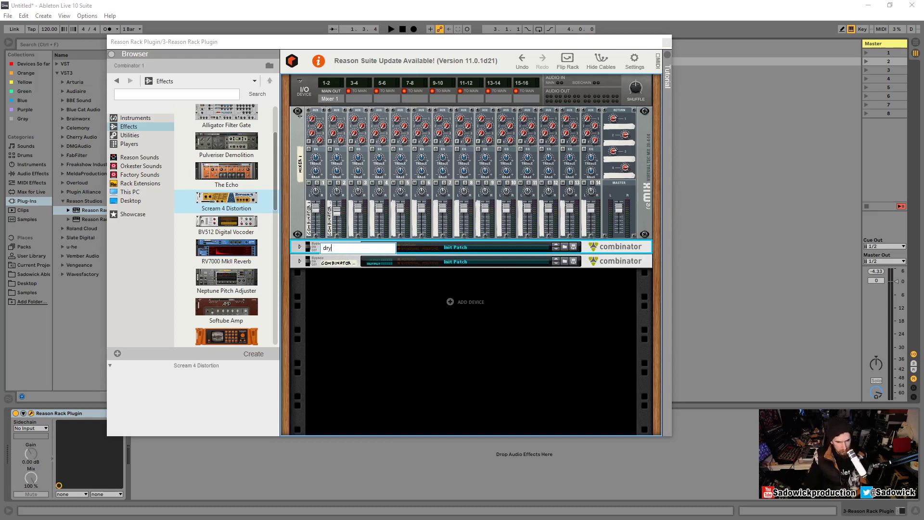
pyautogui.press('Return')
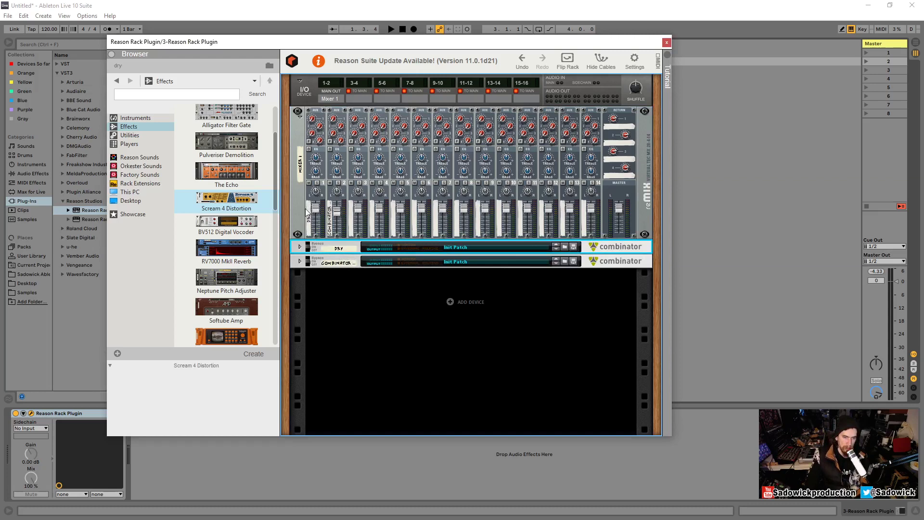
pyautogui.doubleClick(336, 264)
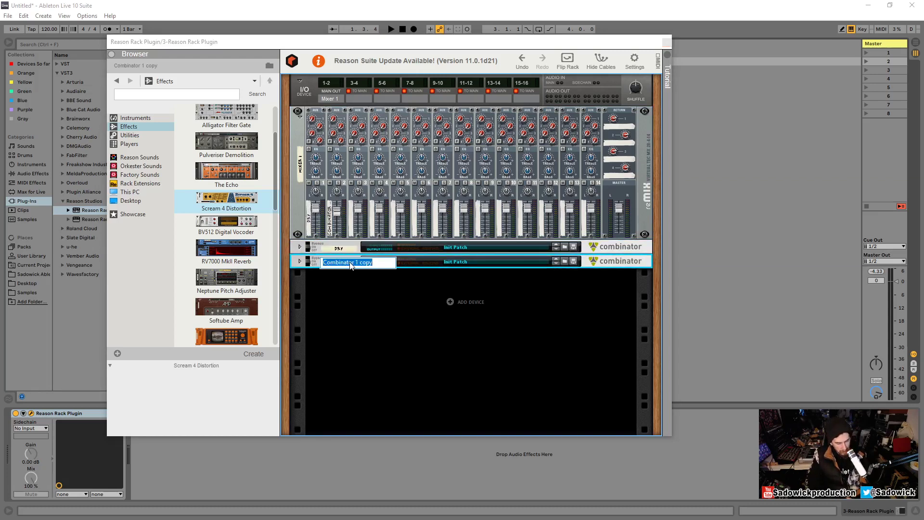
pyautogui.write('squished')
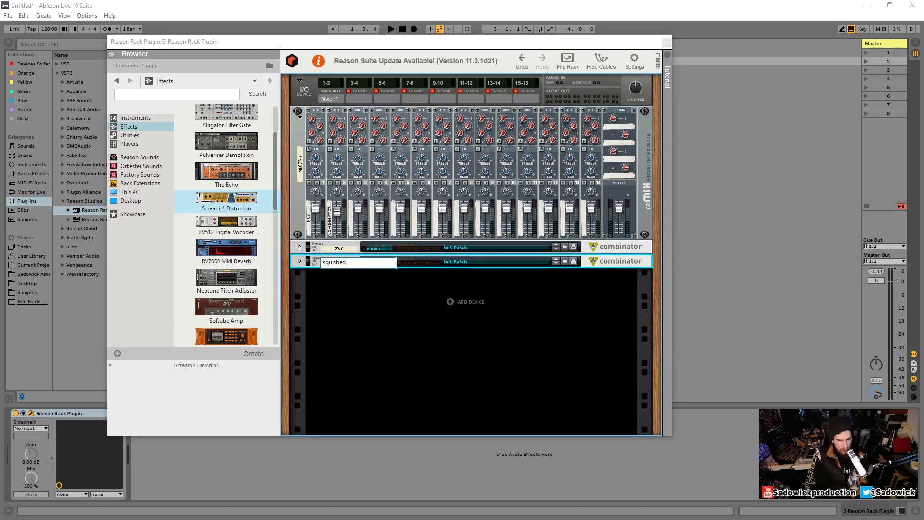
pyautogui.press('Return')
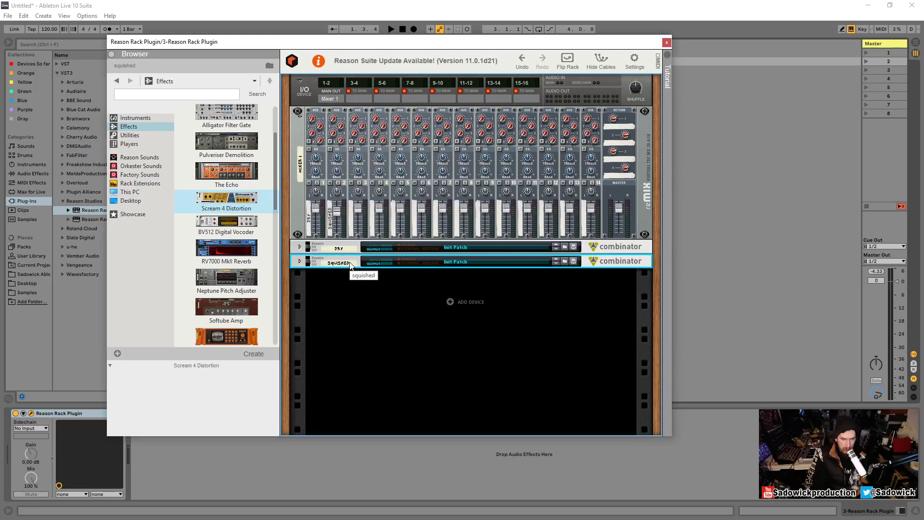
pyautogui.click(331, 150)
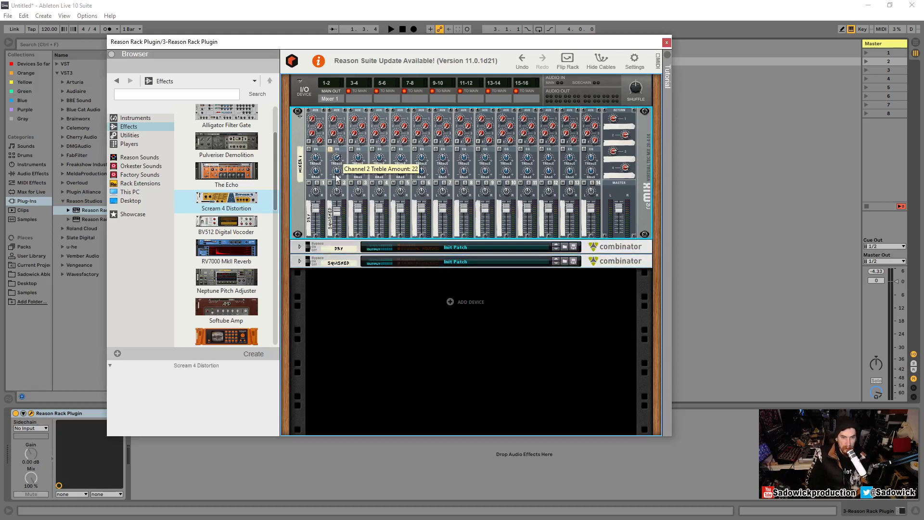
pyautogui.scroll(-10, 337, 178)
pyautogui.press('space')
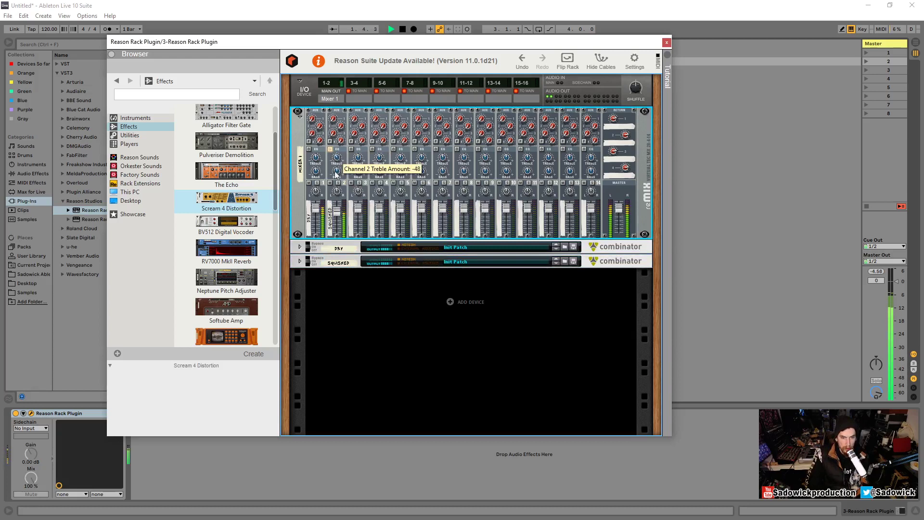
pyautogui.scroll(5, 336, 175)
pyautogui.press('space')
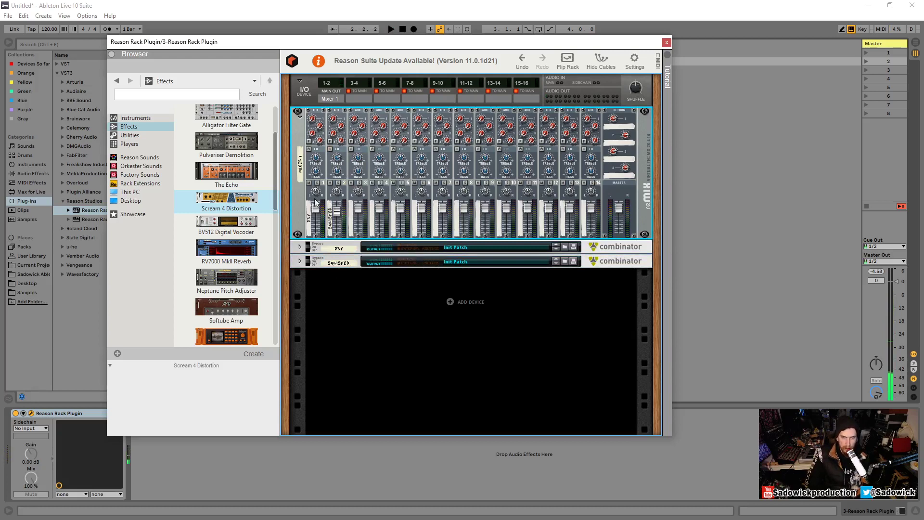
# Step: Unfold the DRY combinator, fold its Kong and Pulveriser into strips, and face the rack front
pyautogui.click(567, 59)
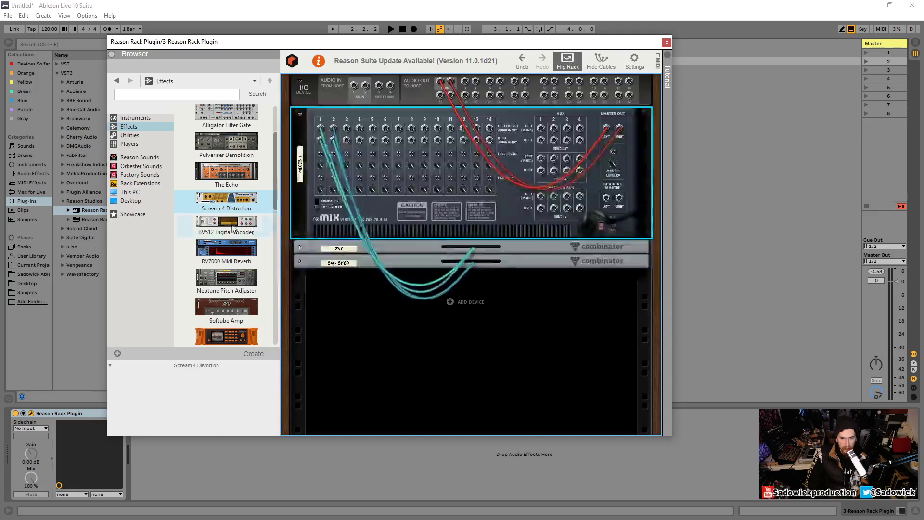
pyautogui.click(299, 244)
pyautogui.scroll(2, 464, 235)
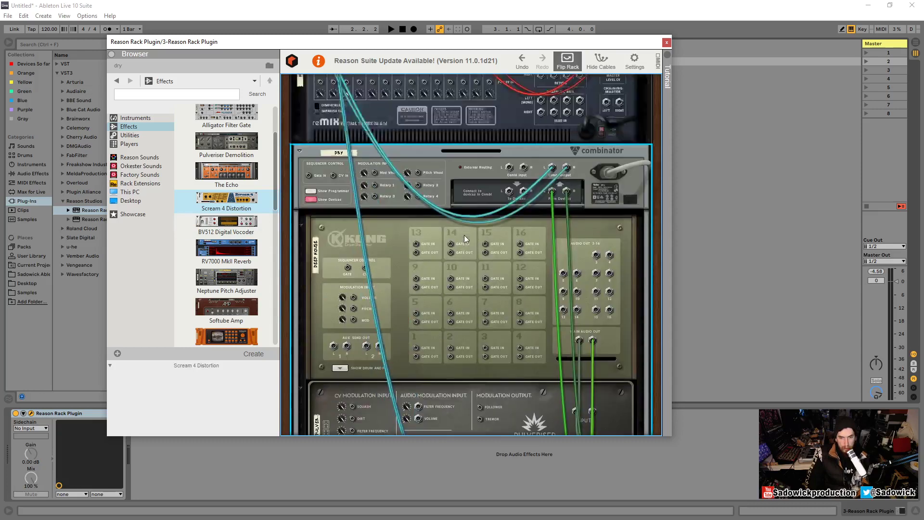
pyautogui.scroll(-3, 464, 235)
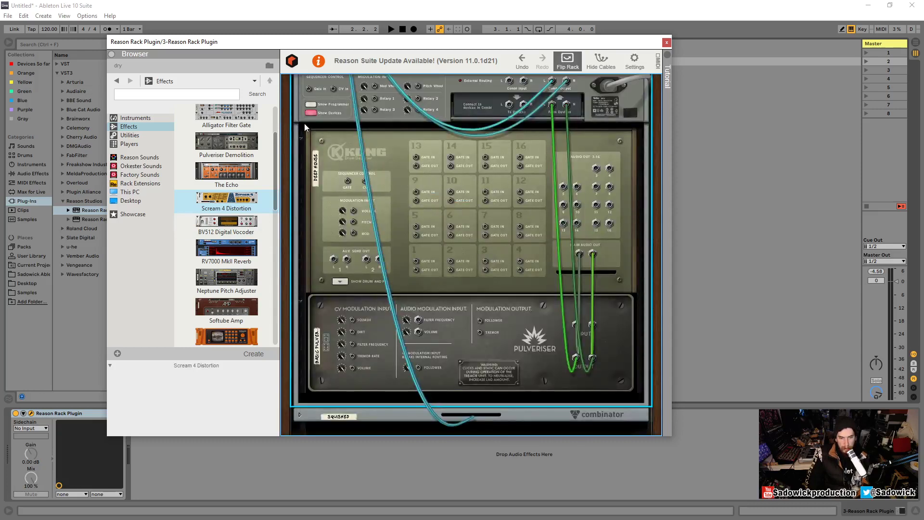
pyautogui.click(300, 139)
pyautogui.click(302, 219)
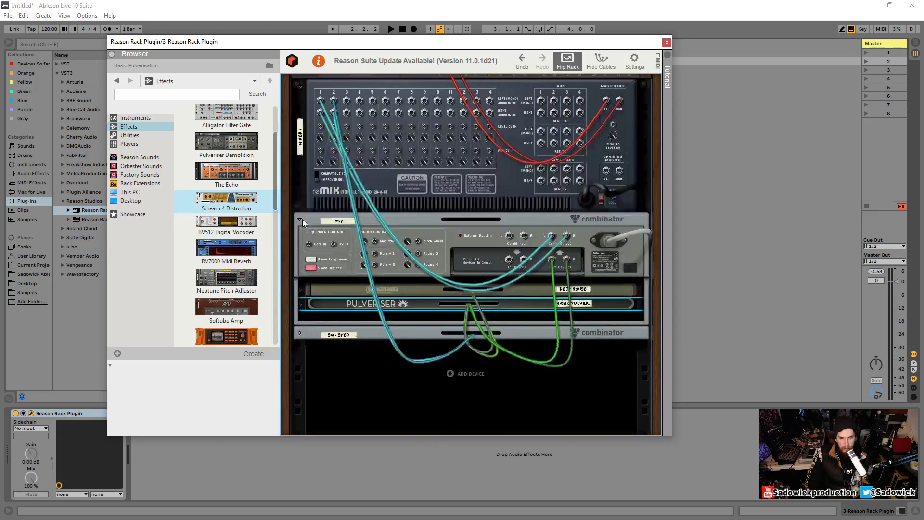
pyautogui.click(572, 64)
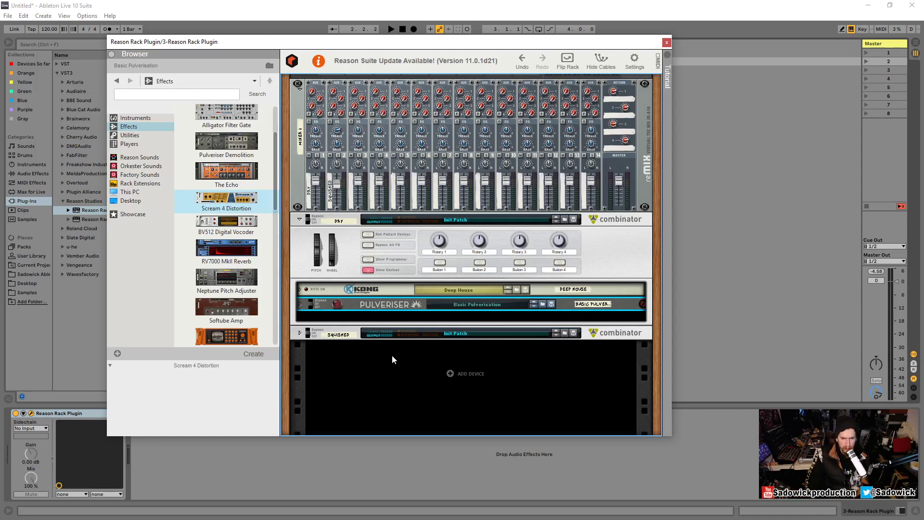
# Step: Add a Channel Dynamics device below the Pulveriser from the Effects browser
pyautogui.click(131, 136)
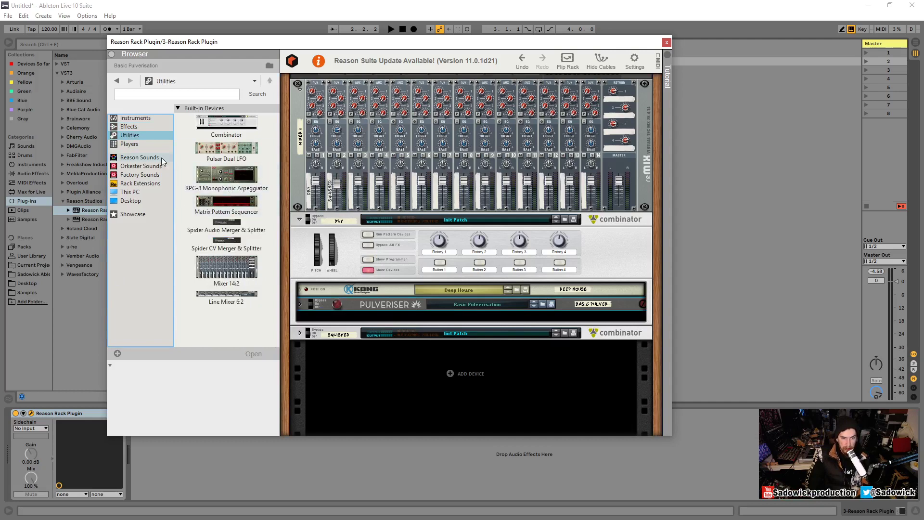
pyautogui.click(129, 126)
pyautogui.scroll(-10, 247, 216)
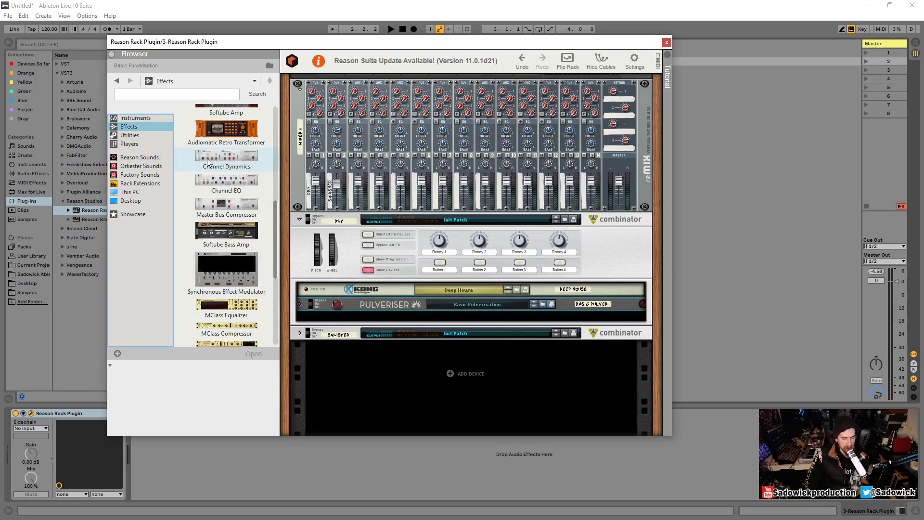
pyautogui.moveTo(220, 159); pyautogui.dragTo(425, 312)
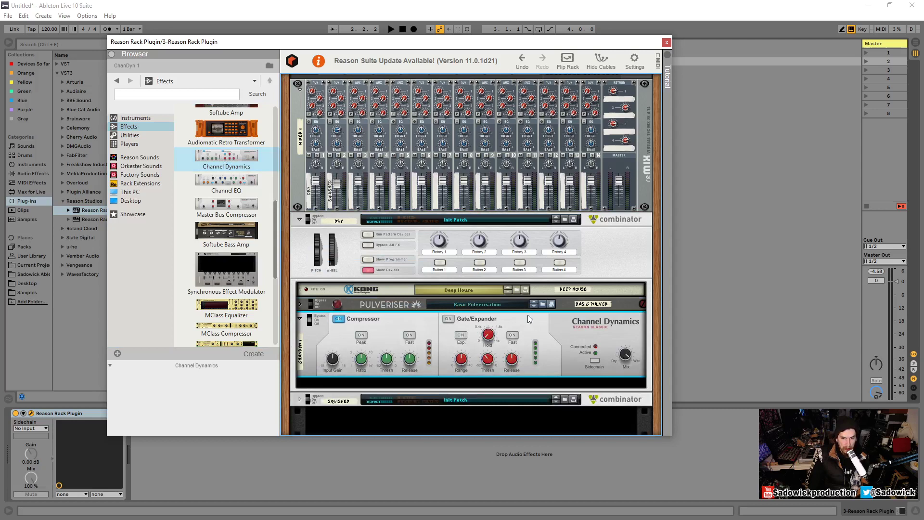
# Step: Undo the Channel Dynamics and drop a Channel EQ below the Pulveriser instead
pyautogui.rightClick(374, 322)
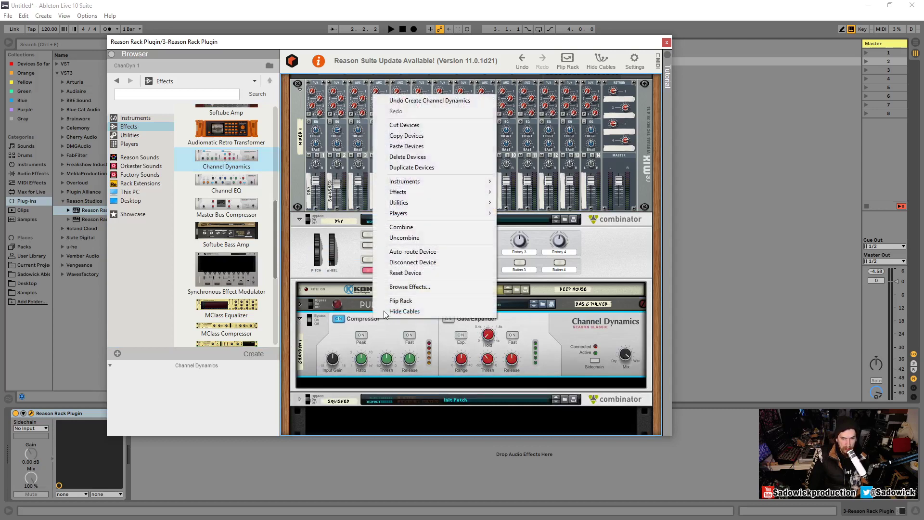
pyautogui.click(567, 62)
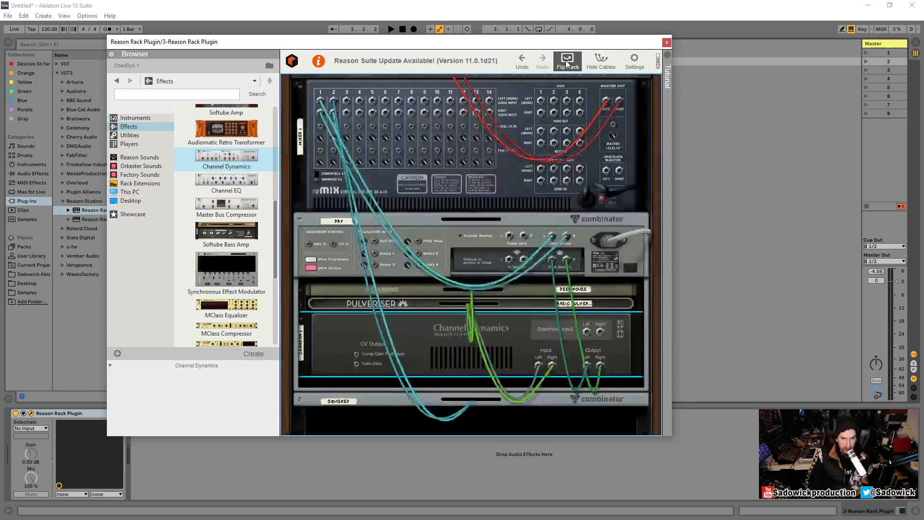
pyautogui.rightClick(364, 326)
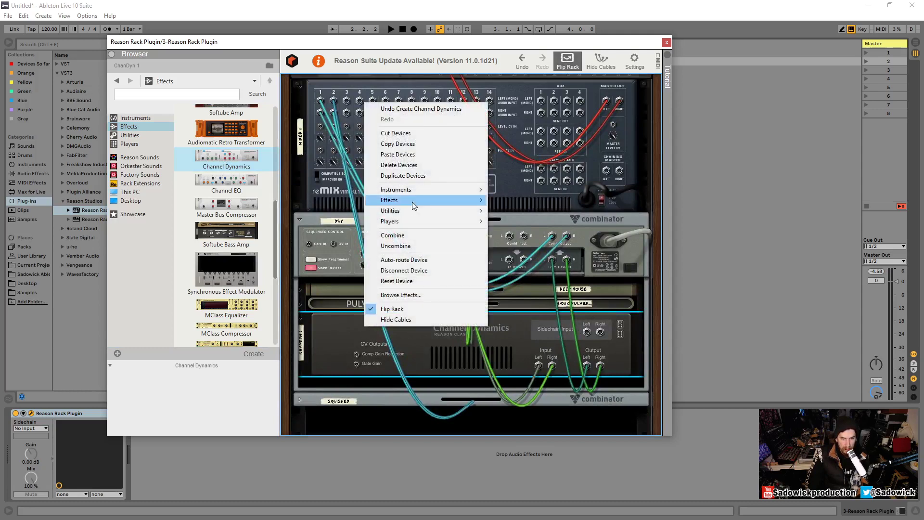
pyautogui.click(394, 117)
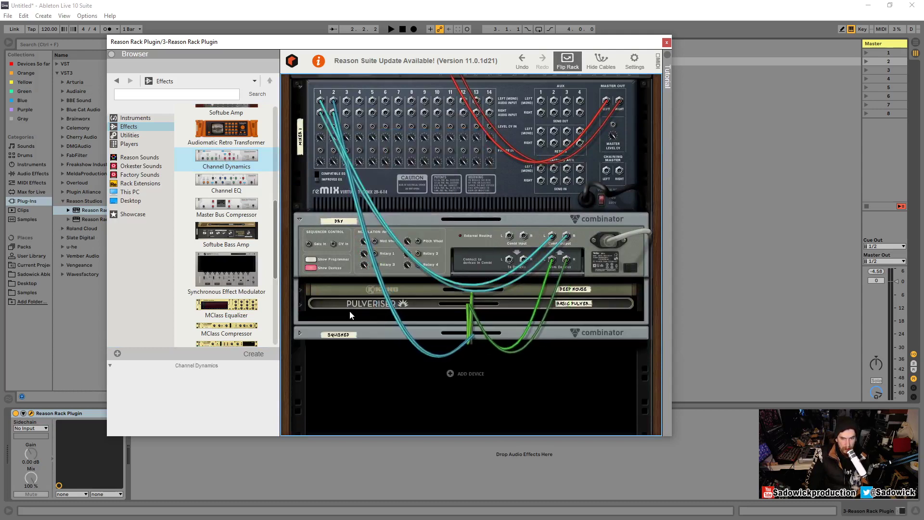
pyautogui.click(301, 304)
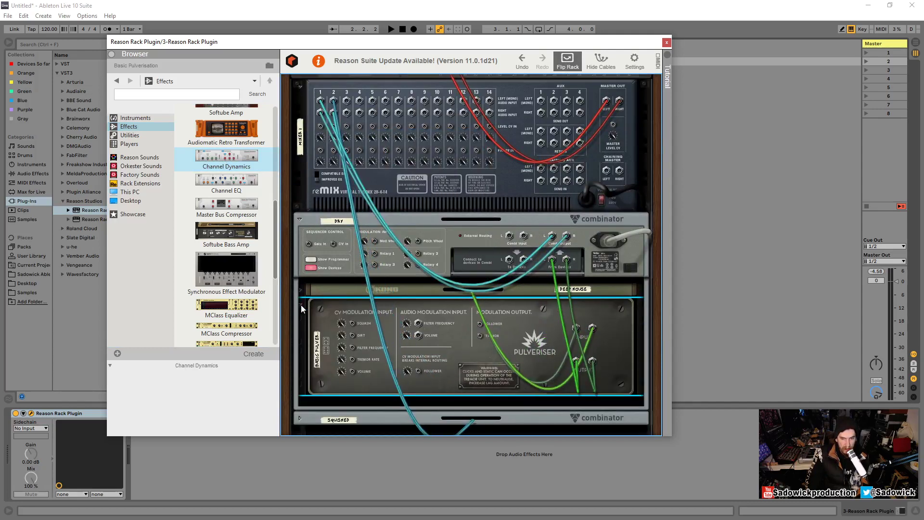
pyautogui.click(302, 305)
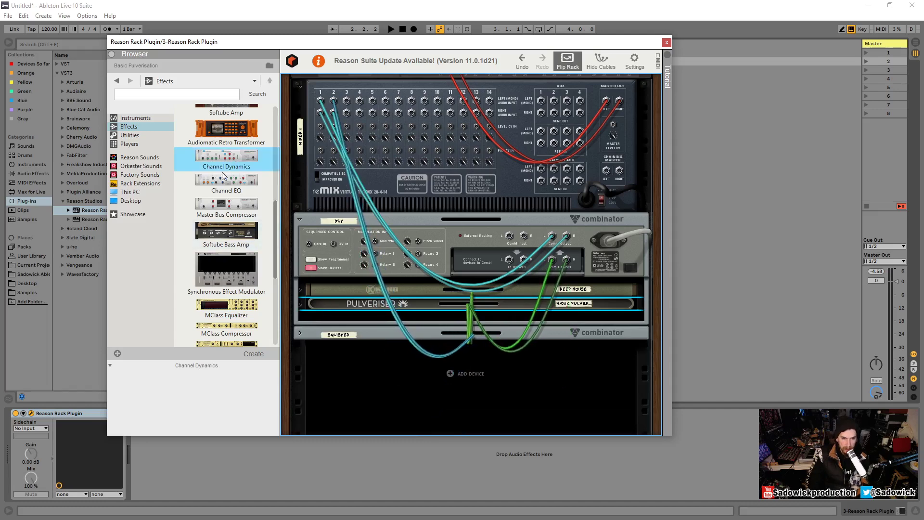
pyautogui.moveTo(226, 180); pyautogui.dragTo(411, 309)
# Step: Lower the Dry Channel EQ's low-mid Q to 31.3 % while auditioning playback
pyautogui.click(567, 61)
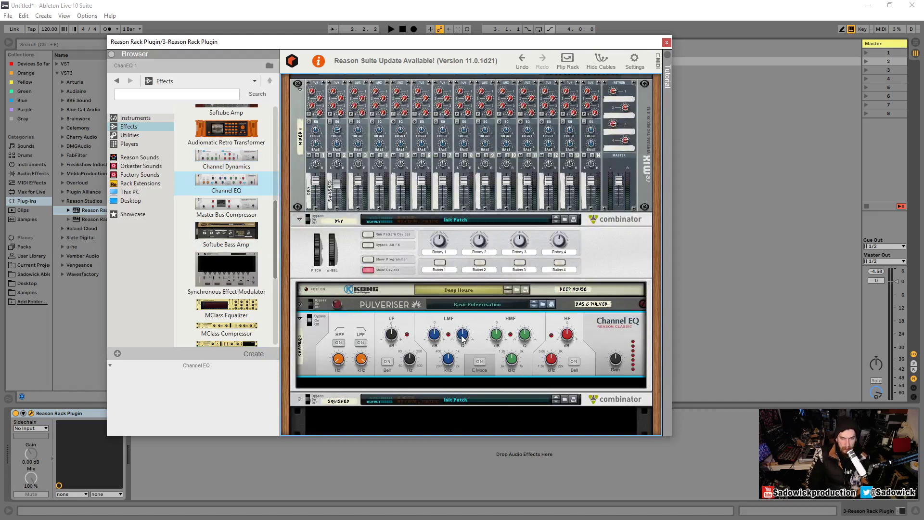
pyautogui.press('space')
pyautogui.scroll(3, 464, 333)
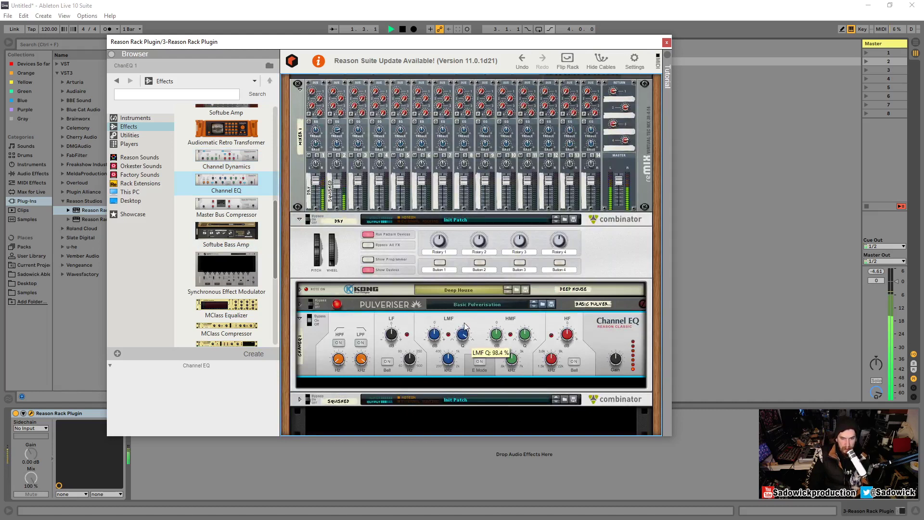
pyautogui.moveTo(467, 338); pyautogui.dragTo(463, 357)
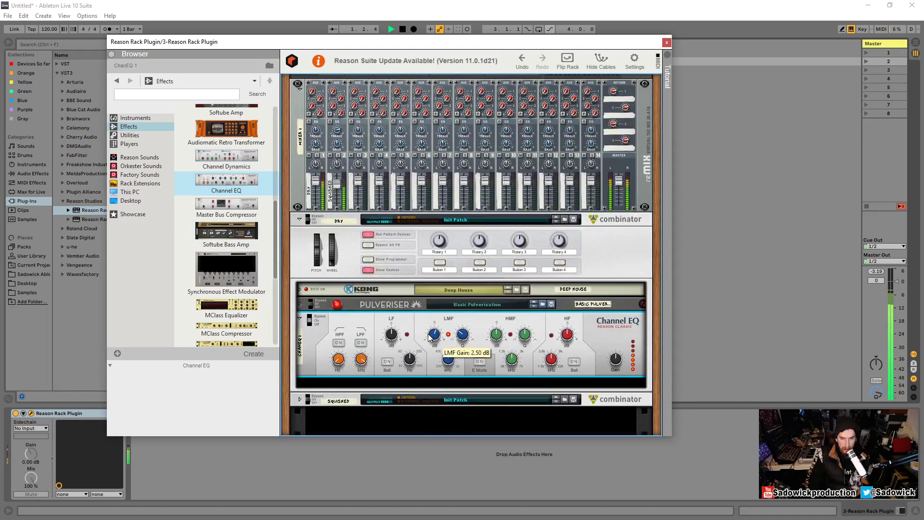
pyautogui.press('space')
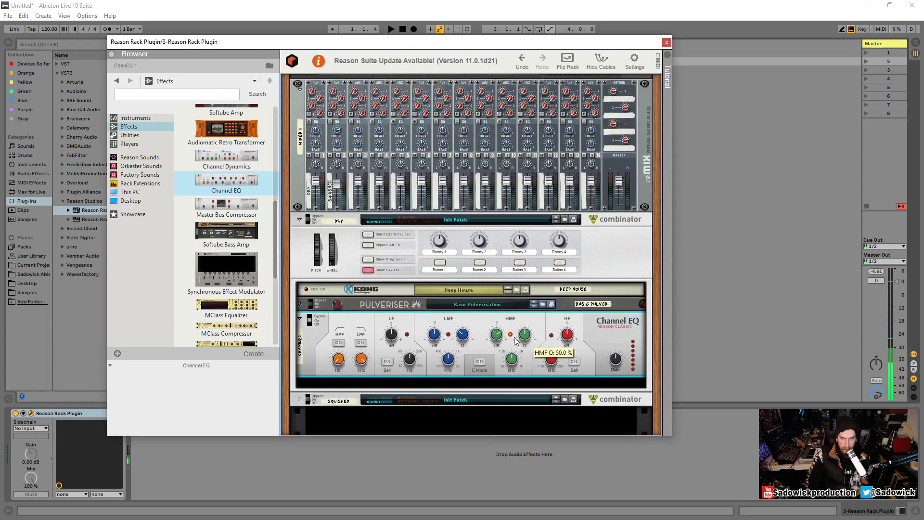
pyautogui.press('space')
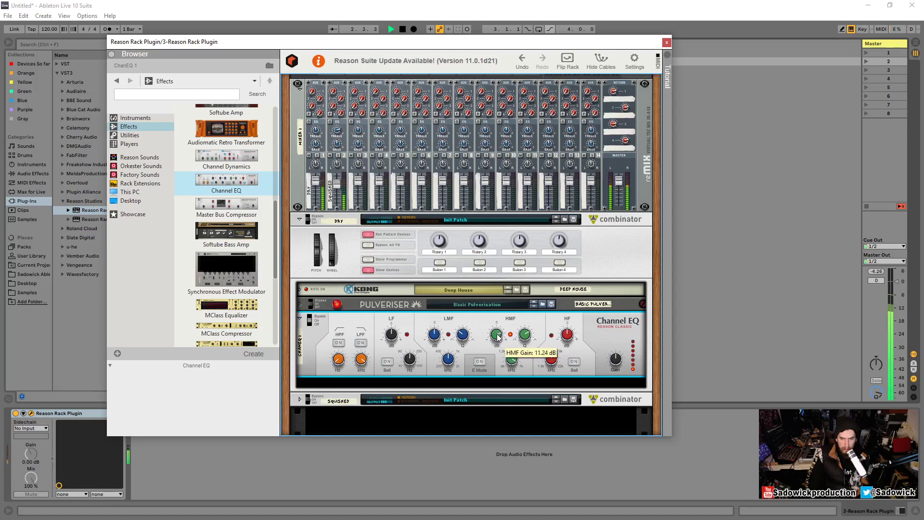
pyautogui.press('space')
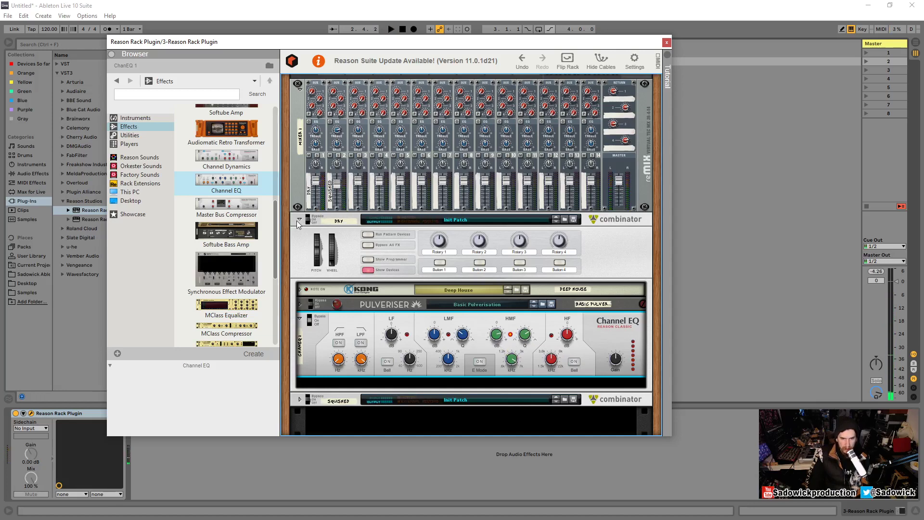
# Step: Briefly replay the audio, then fold up the DRY combinator
pyautogui.press('space')
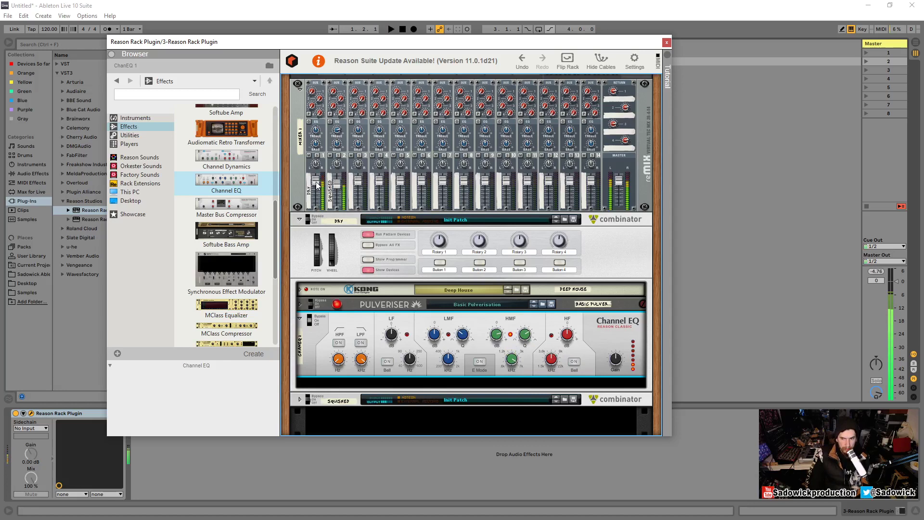
pyautogui.press('space')
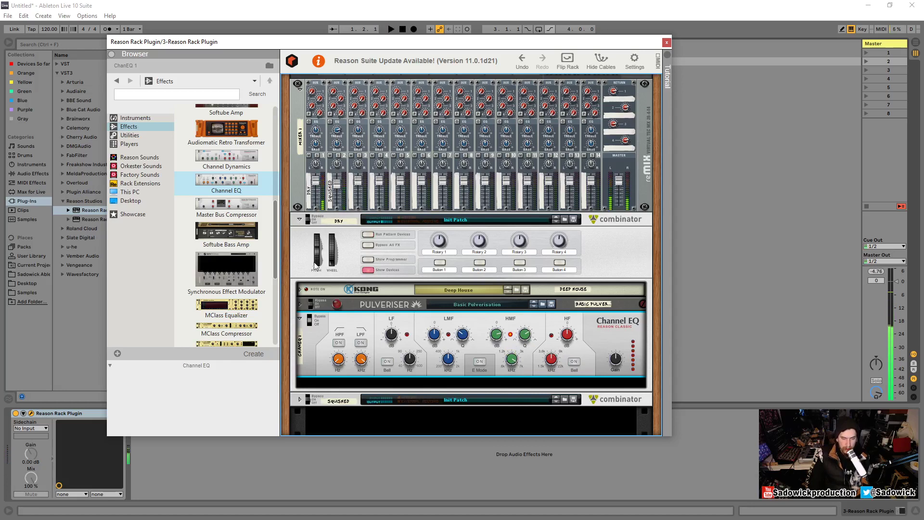
pyautogui.click(299, 220)
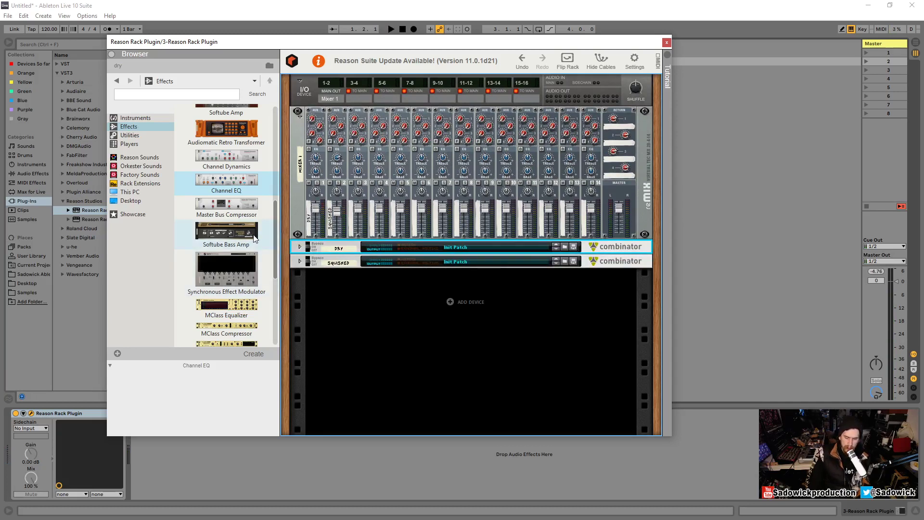
# Step: Add an RV7000 MkII Reverb to the rear of the rack, then undo it
pyautogui.click(565, 60)
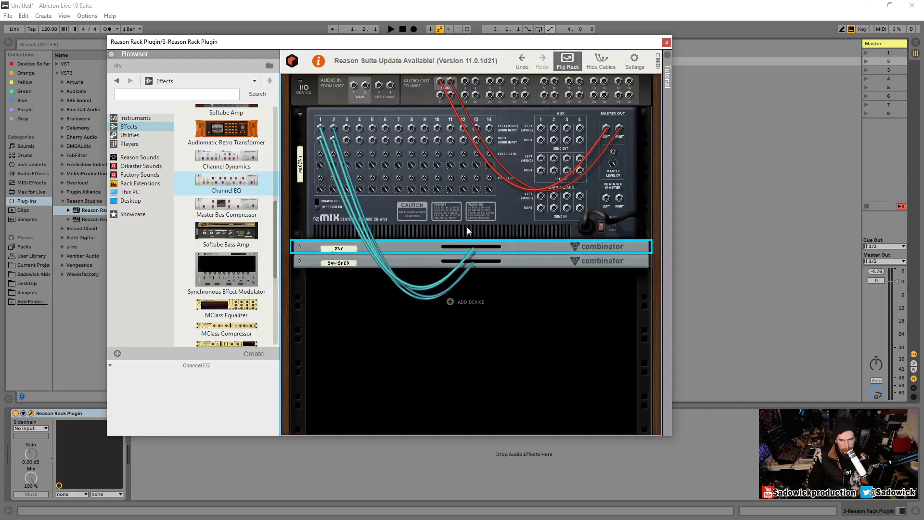
pyautogui.click(139, 128)
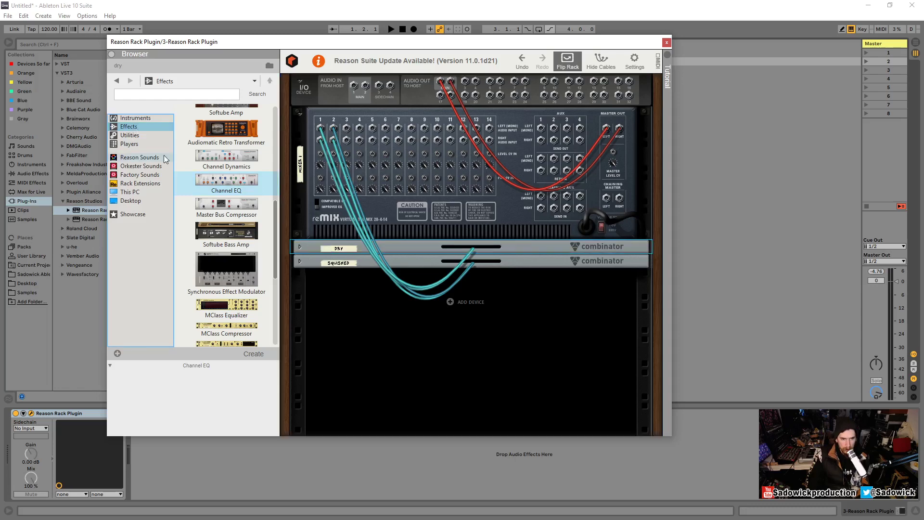
pyautogui.scroll(3, 217, 172)
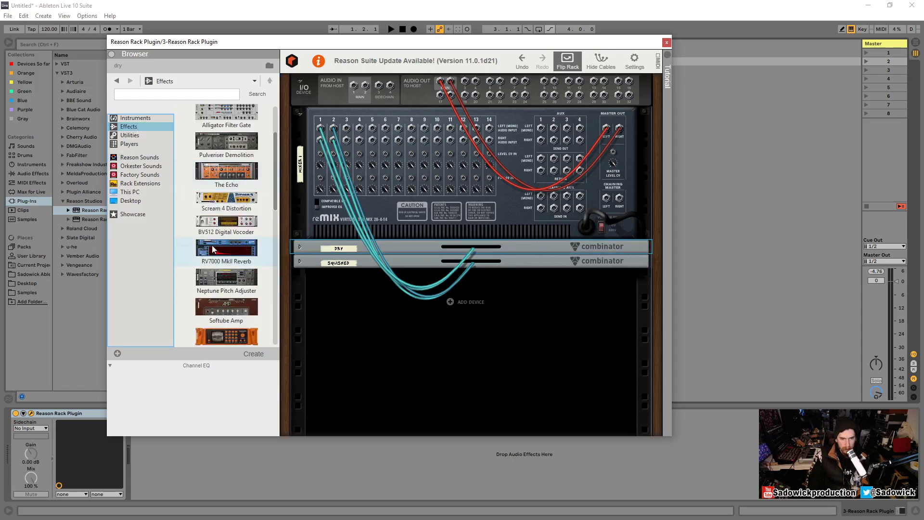
pyautogui.moveTo(212, 244); pyautogui.dragTo(403, 329)
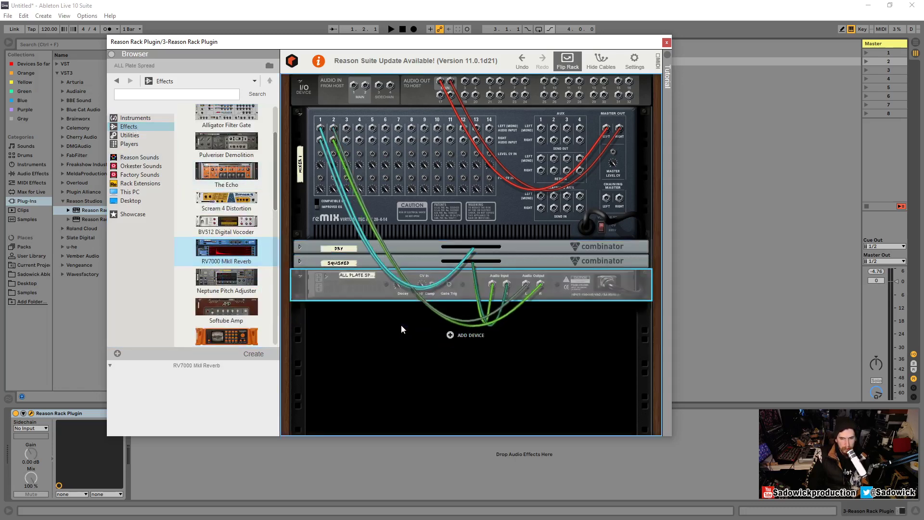
pyautogui.click(334, 264)
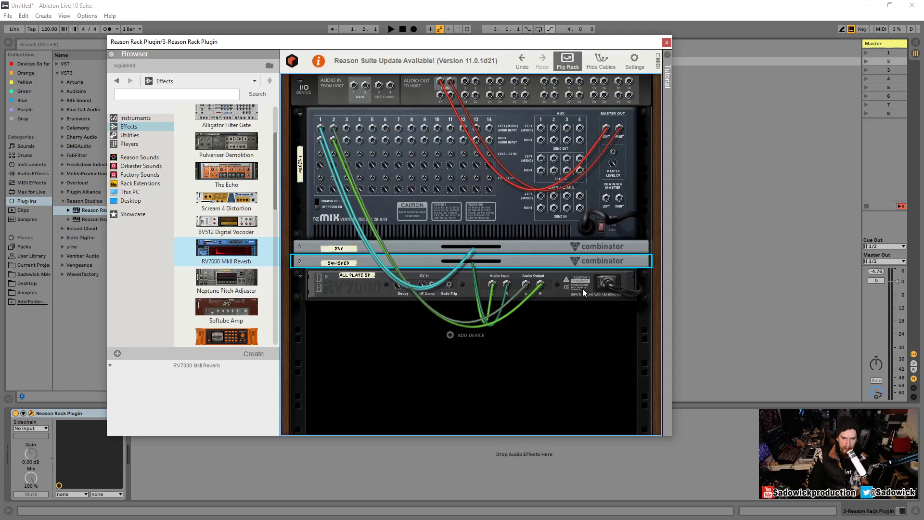
pyautogui.click(523, 62)
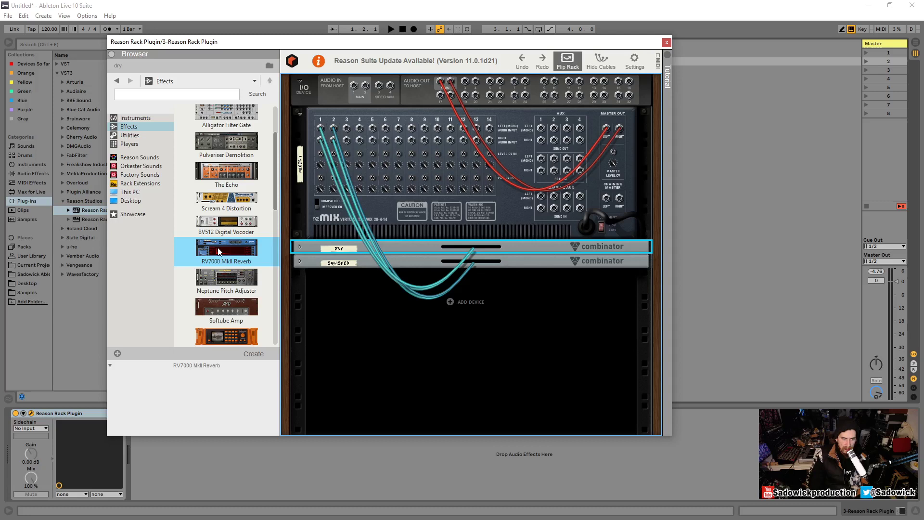
# Step: Place the RV7000 below the combinators on aux send 1, then cut it and re-drop it above them
pyautogui.moveTo(216, 251); pyautogui.dragTo(536, 319)
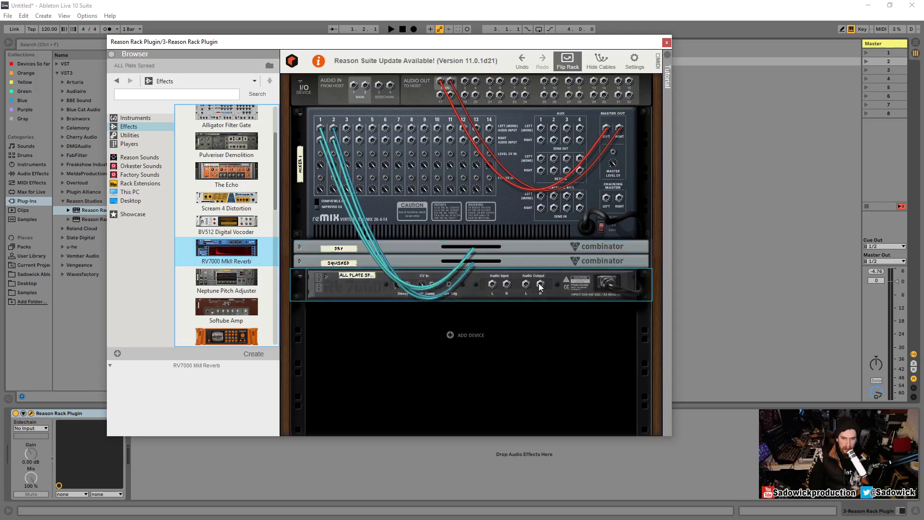
pyautogui.moveTo(492, 286); pyautogui.dragTo(542, 146)
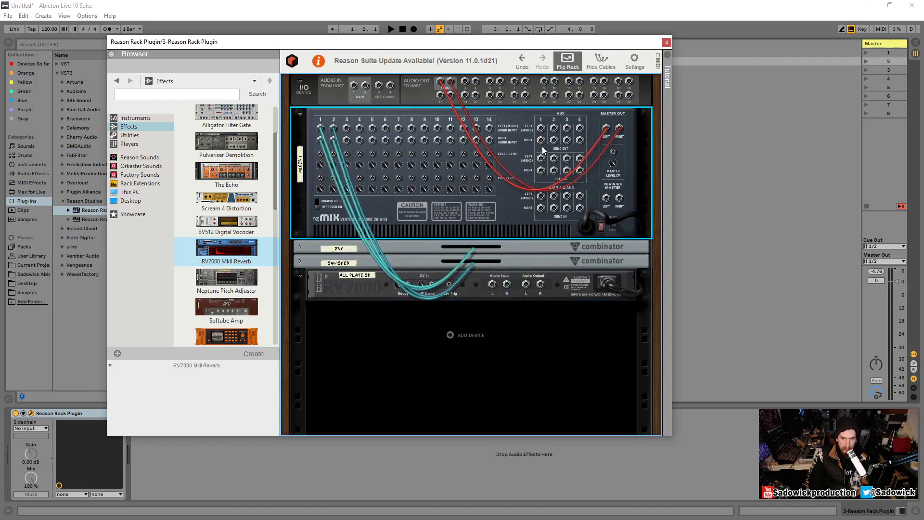
pyautogui.click(517, 284)
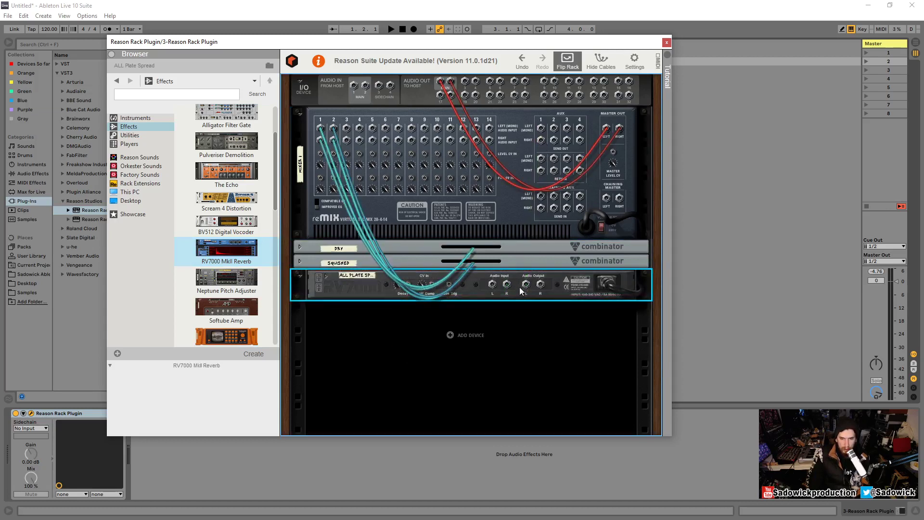
pyautogui.rightClick(519, 284)
pyautogui.click(549, 47)
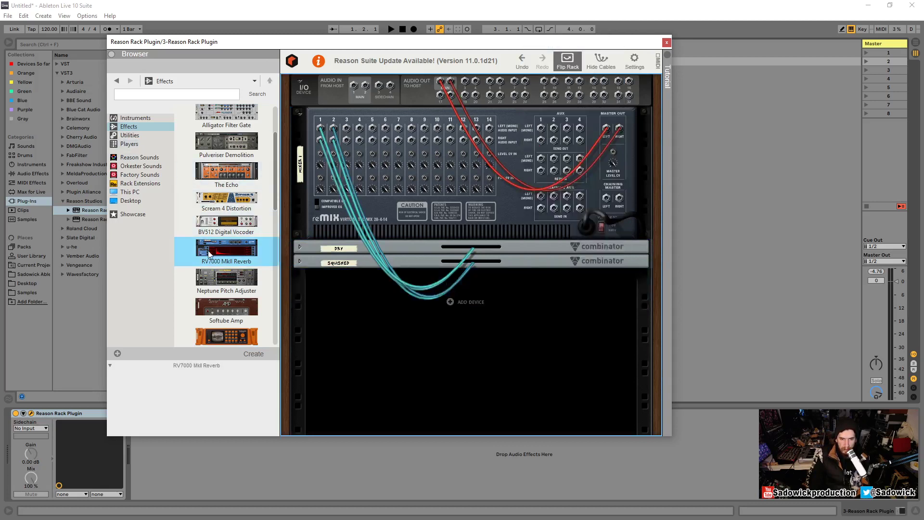
pyautogui.moveTo(216, 252); pyautogui.dragTo(380, 236)
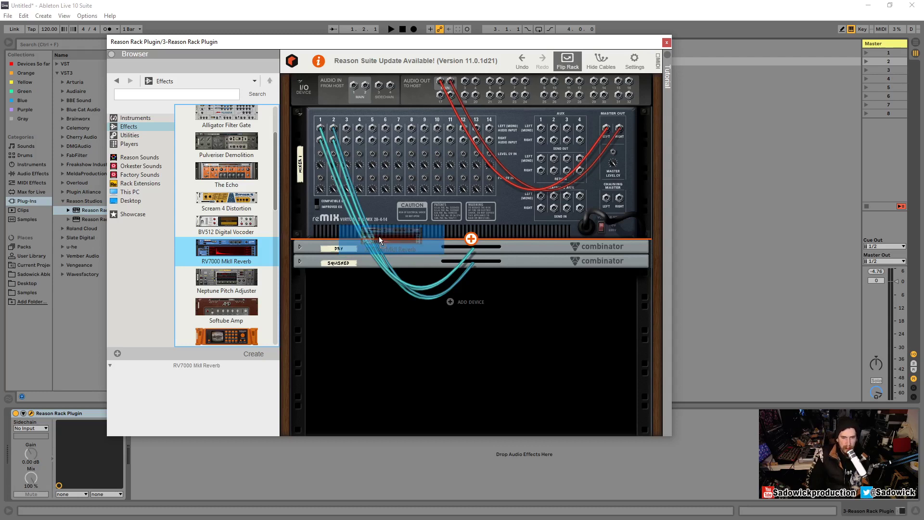
pyautogui.moveTo(379, 235); pyautogui.dragTo(379, 236)
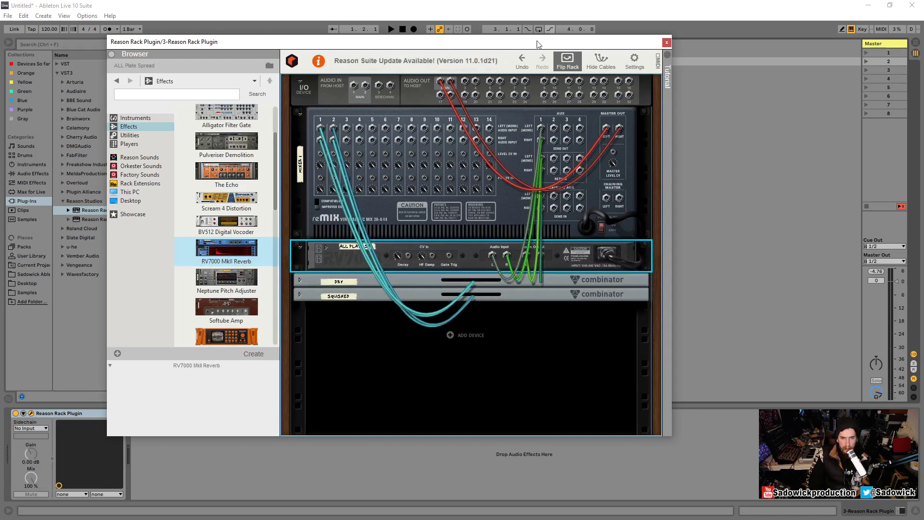
# Step: Undo, re-add the RV7000, move it above the combinators, and auto-route it to the mixer
pyautogui.click(522, 62)
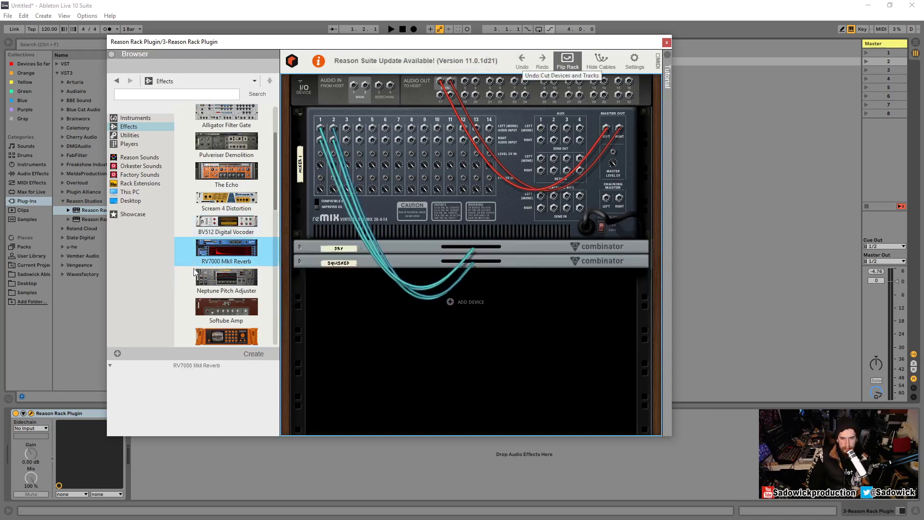
pyautogui.click(226, 257)
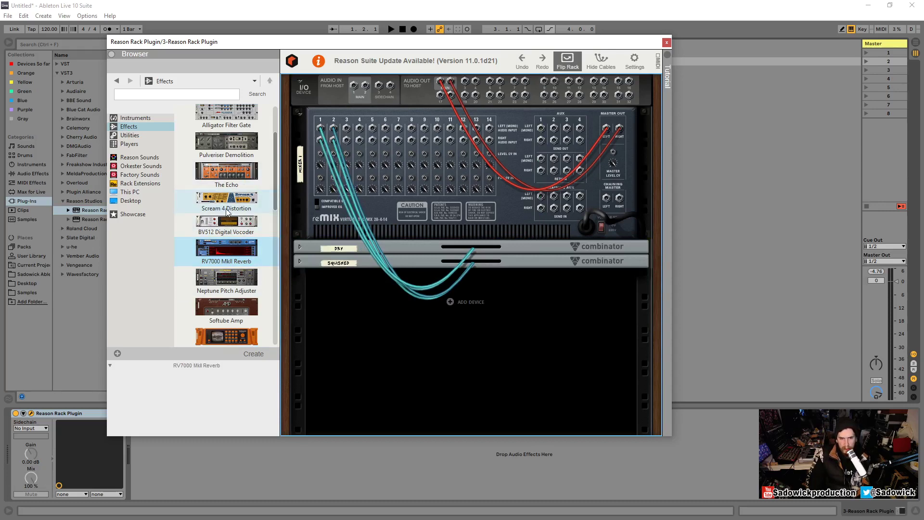
pyautogui.scroll(2, 236, 224)
pyautogui.scroll(-1, 235, 221)
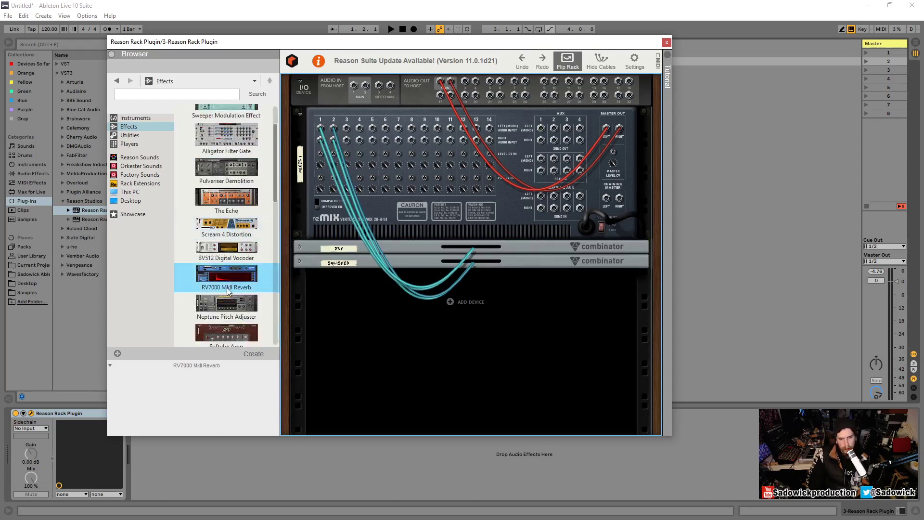
pyautogui.moveTo(227, 276); pyautogui.dragTo(493, 356)
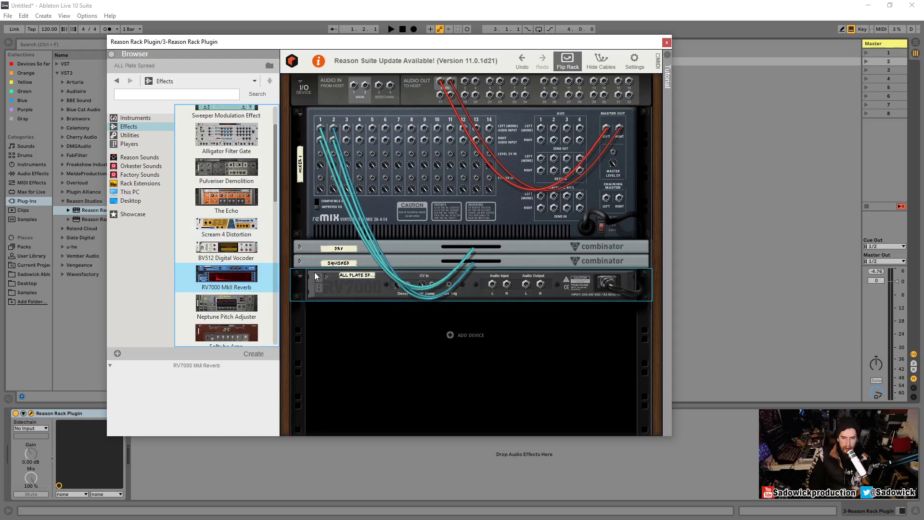
pyautogui.moveTo(350, 287); pyautogui.dragTo(357, 244)
pyautogui.rightClick(503, 242)
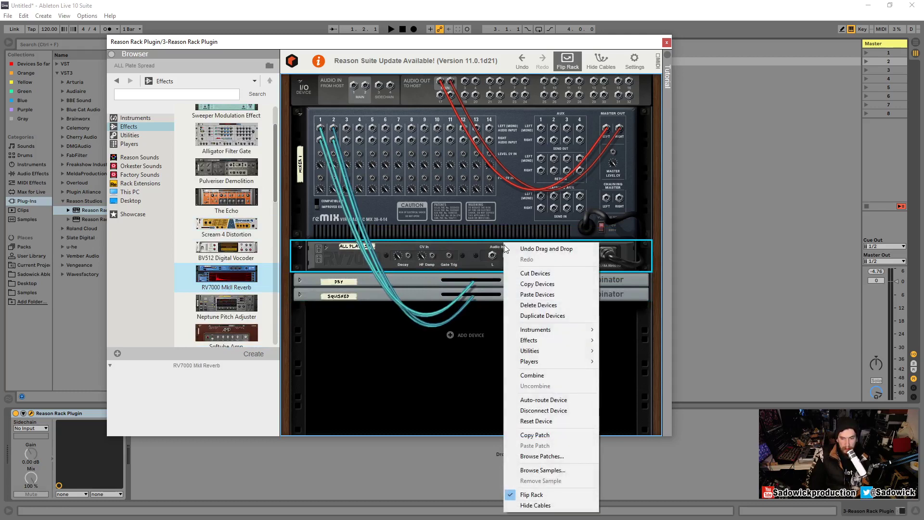
pyautogui.click(530, 397)
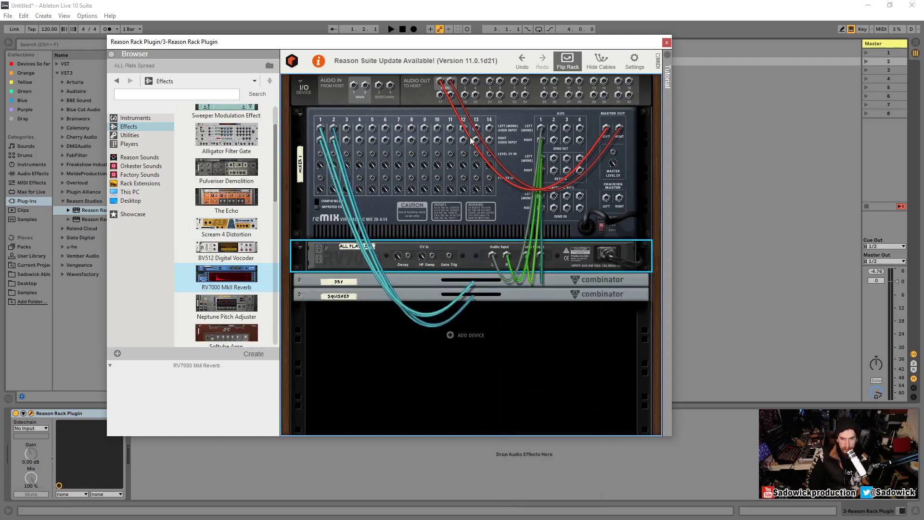
# Step: Face the rack front, select the Mixer 14:2, and briefly play to hear the reverb
pyautogui.click(559, 60)
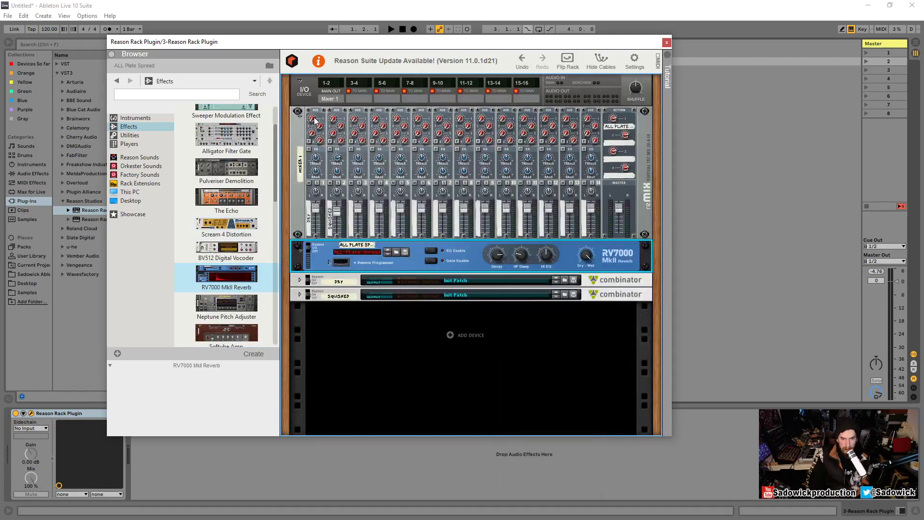
pyautogui.click(336, 121)
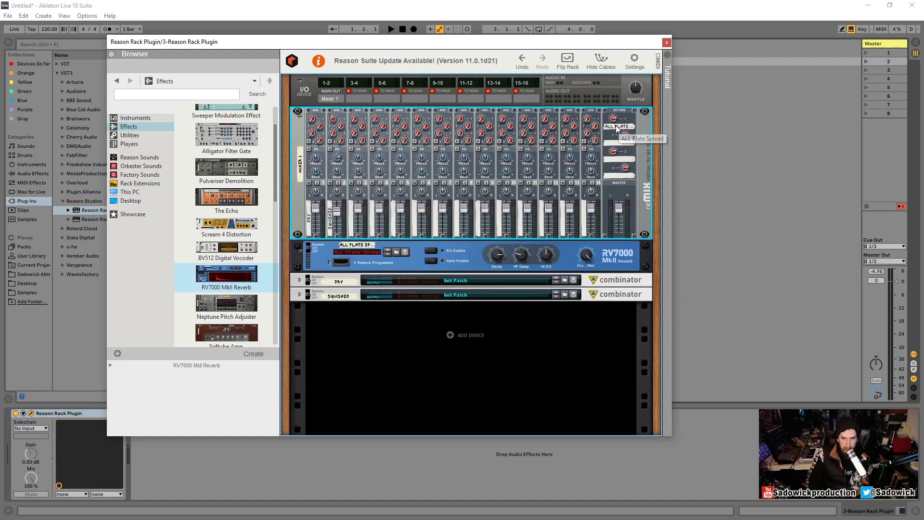
pyautogui.press('space')
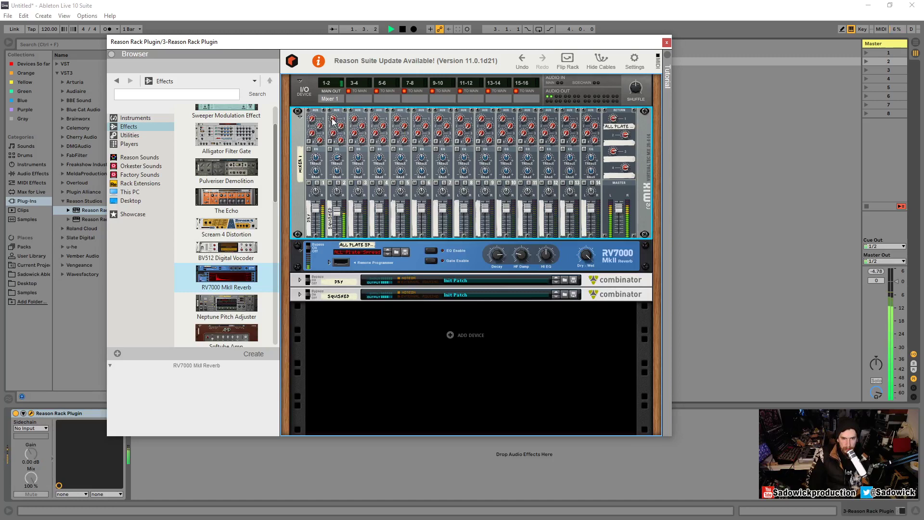
pyautogui.press('space')
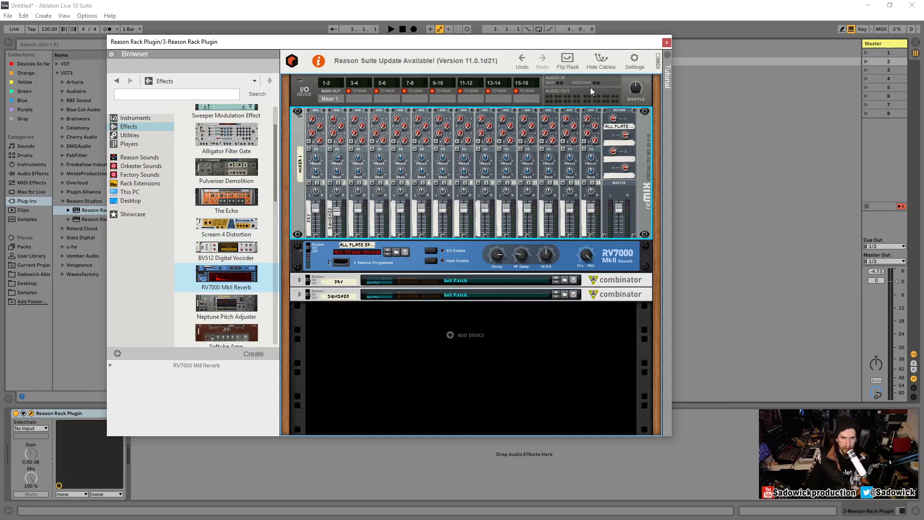
# Step: Add Scream 4 Distortion, patch mixer Aux 2 send into its input, and move it below the mixer
pyautogui.click(570, 60)
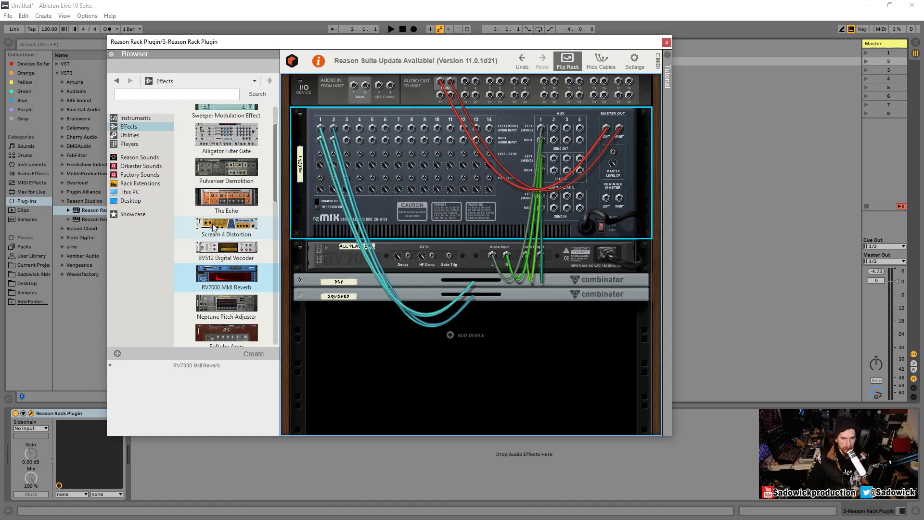
pyautogui.moveTo(218, 226); pyautogui.dragTo(543, 388)
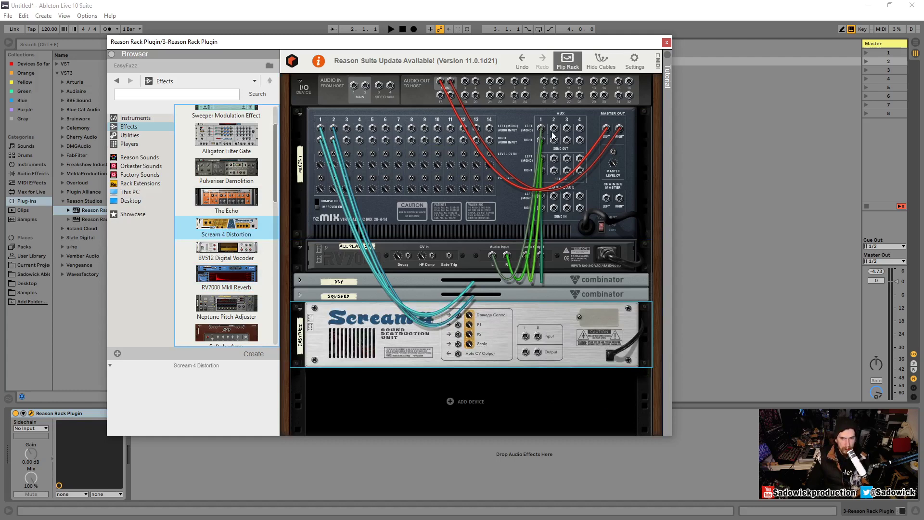
pyautogui.moveTo(313, 344)
pyautogui.mouseDown()
pyautogui.moveTo(318, 269)
pyautogui.moveTo(326, 346)
pyautogui.mouseUp()
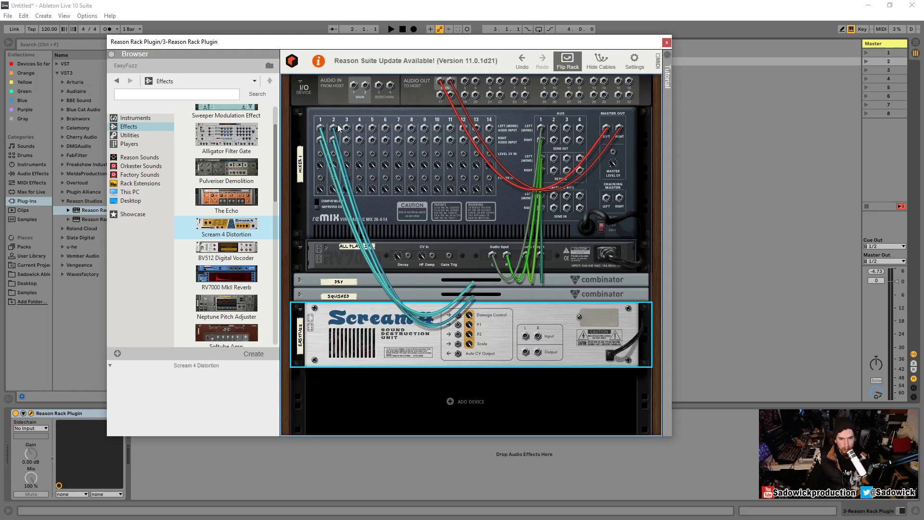
pyautogui.moveTo(553, 131); pyautogui.dragTo(525, 337)
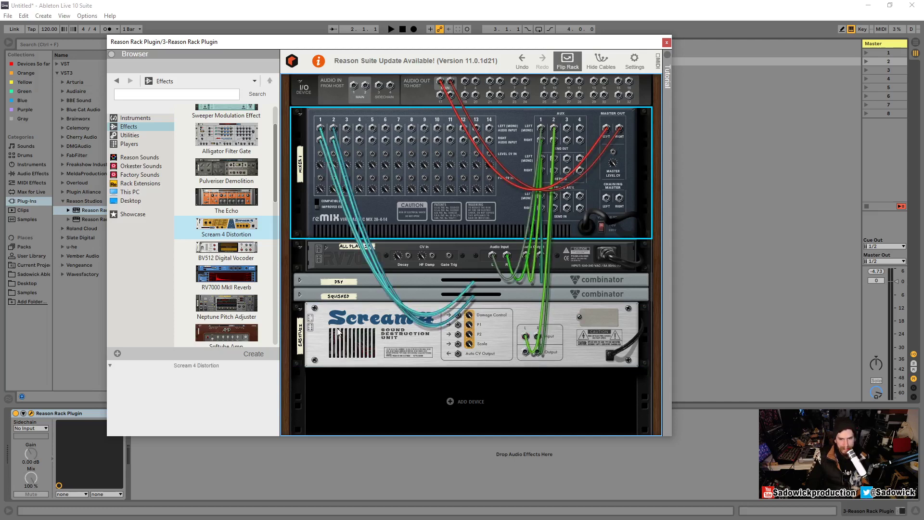
pyautogui.moveTo(303, 351); pyautogui.dragTo(310, 252)
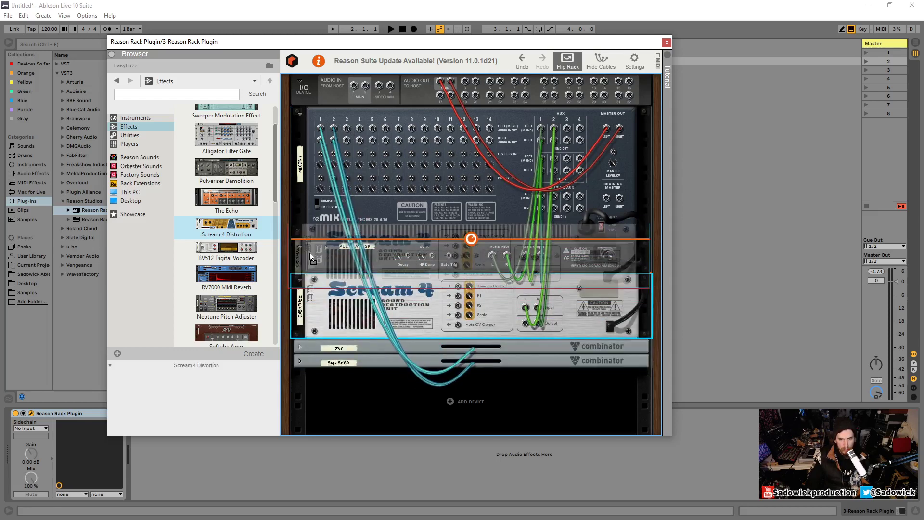
# Step: Dim the cables, wire Scream 4's L/R outputs into mixer channel 3, and face the rack front
pyautogui.click(601, 59)
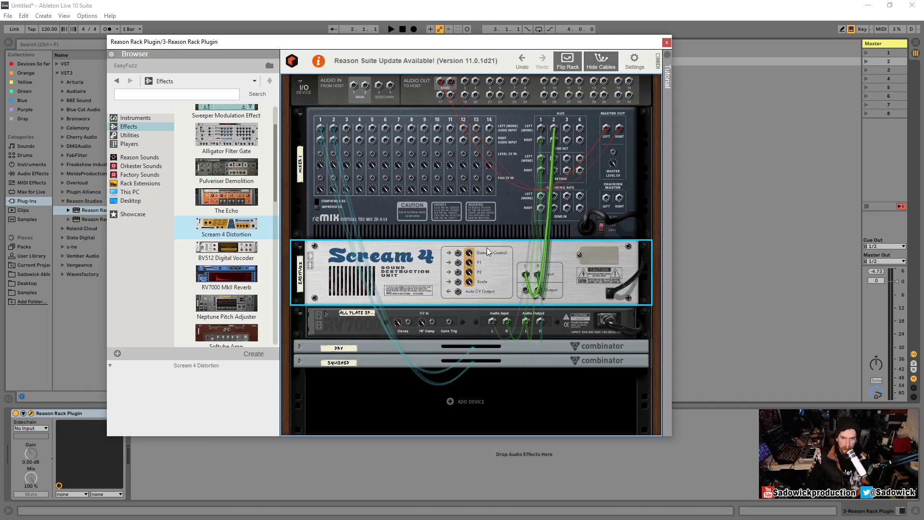
pyautogui.moveTo(526, 291); pyautogui.dragTo(349, 130)
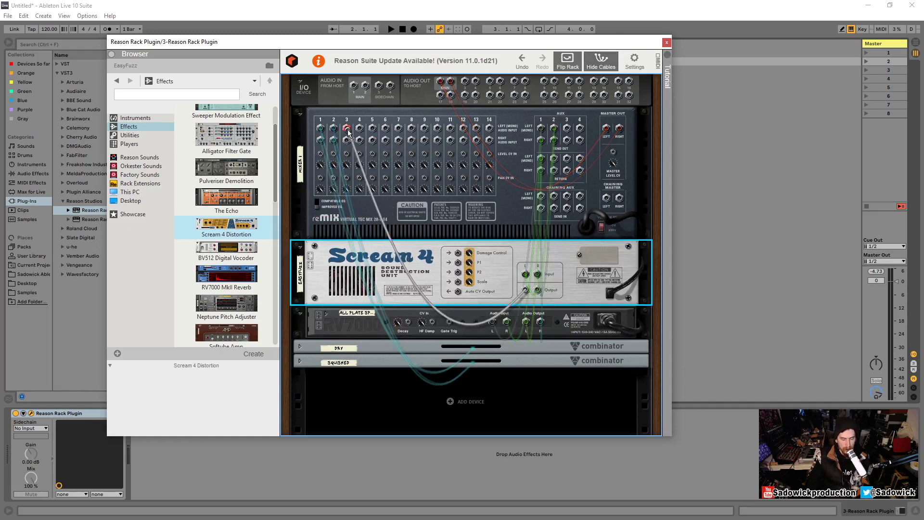
pyautogui.moveTo(349, 132); pyautogui.dragTo(348, 132)
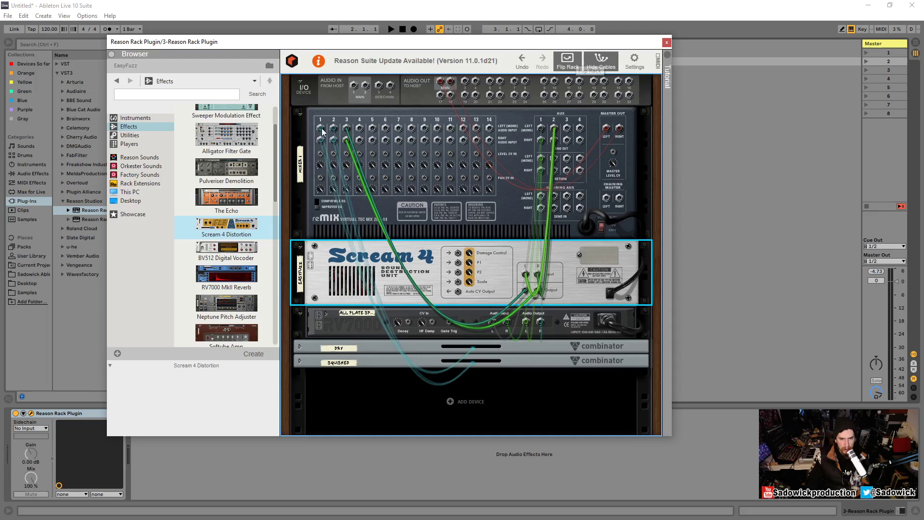
pyautogui.click(568, 61)
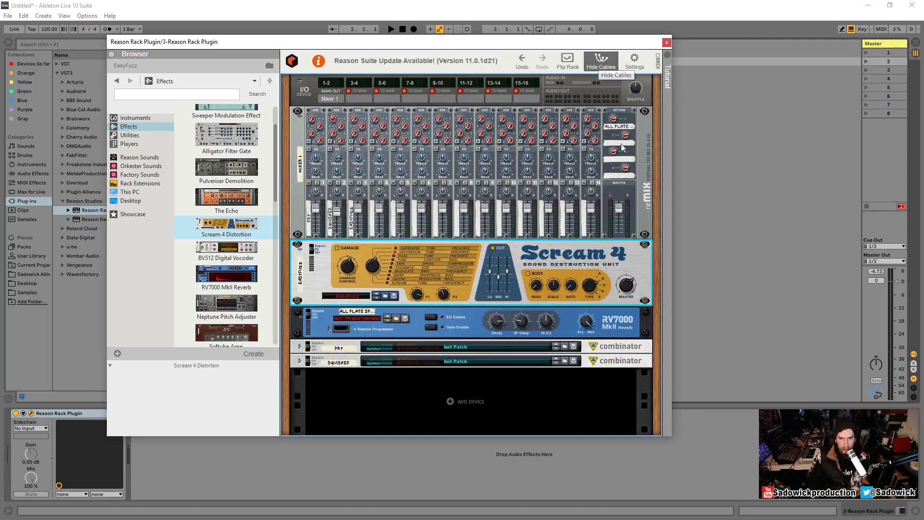
# Step: Turn channel 1's Aux 2 send down to 10 while the track plays
pyautogui.click(598, 60)
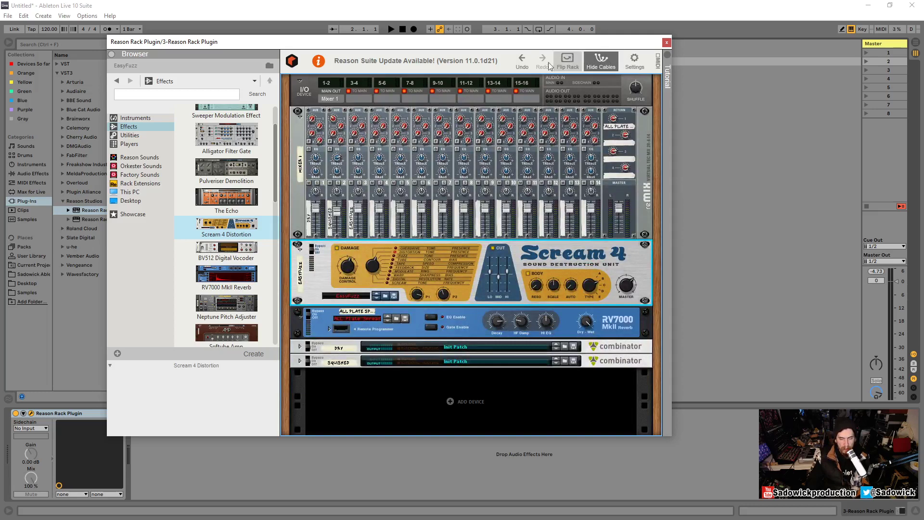
pyautogui.click(357, 220)
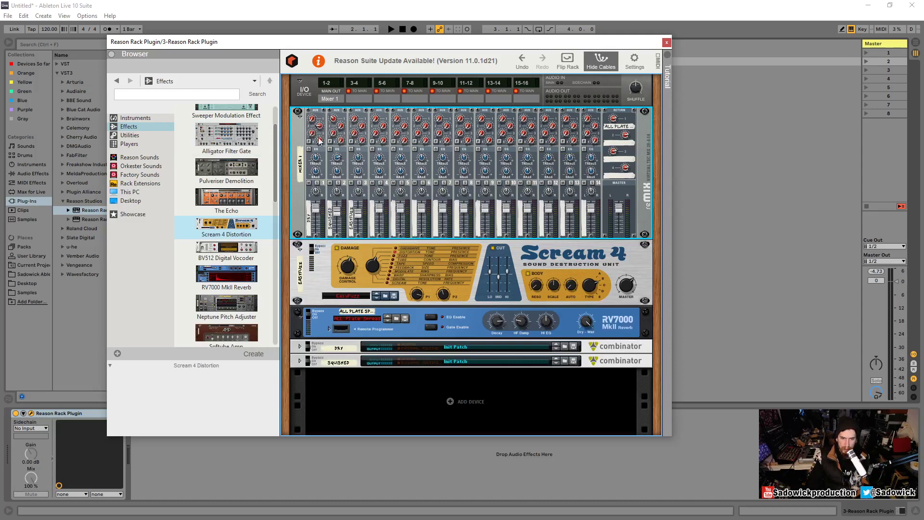
pyautogui.press('space')
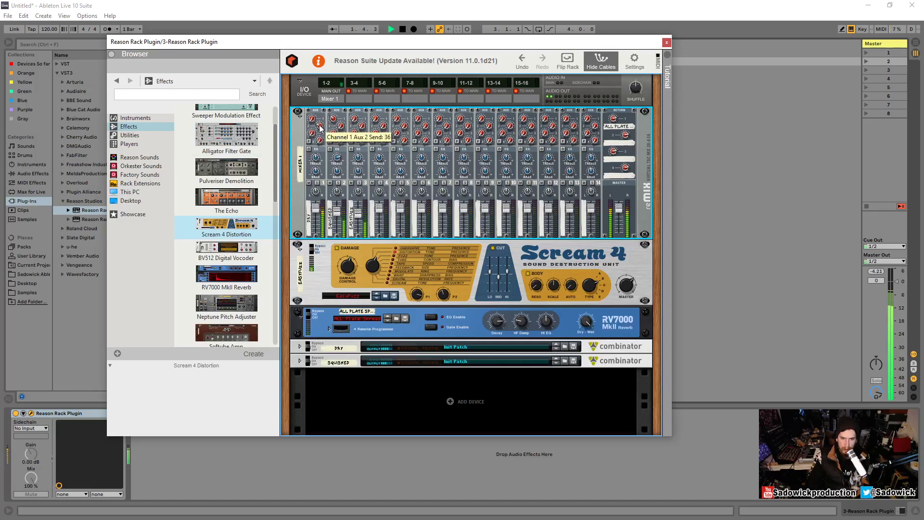
pyautogui.moveTo(320, 128); pyautogui.dragTo(322, 134)
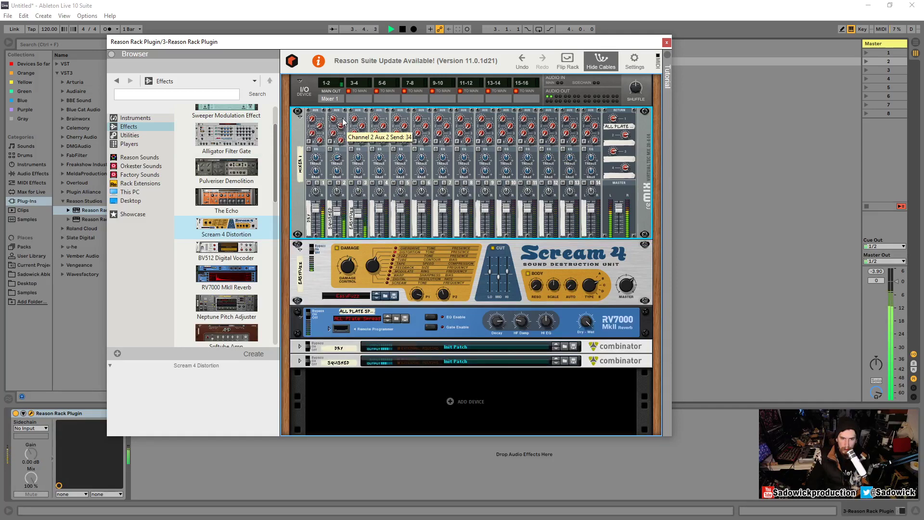
pyautogui.press('space')
# Step: Audition channel 3 soloed and with a pre-fader aux send, reverting both afterwards
pyautogui.click(360, 183)
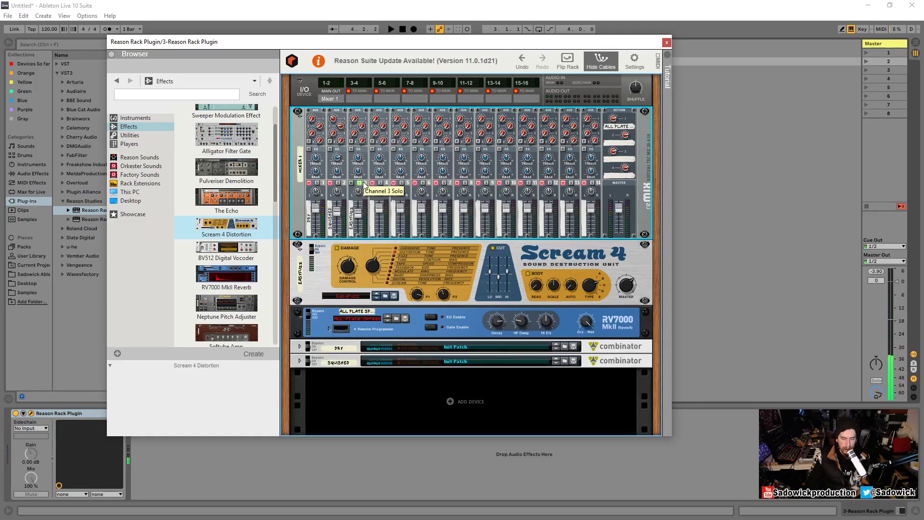
pyautogui.click(360, 184)
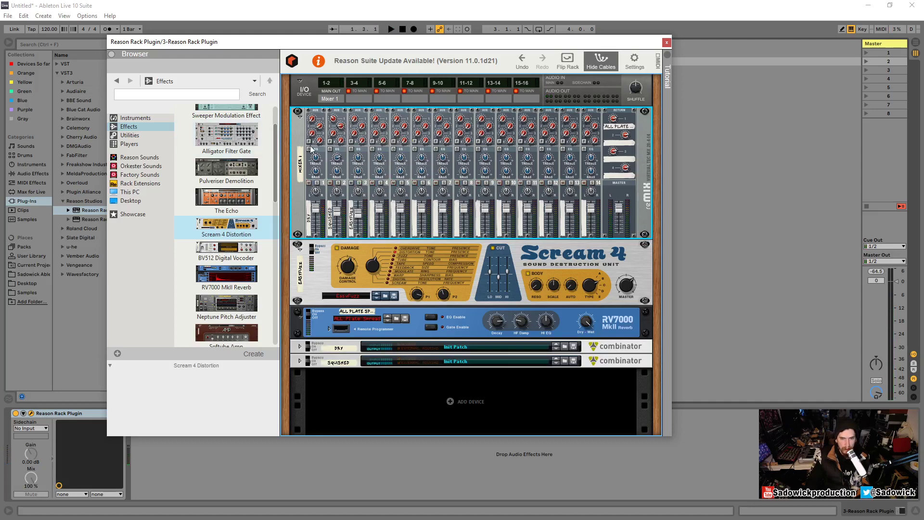
pyautogui.press('space')
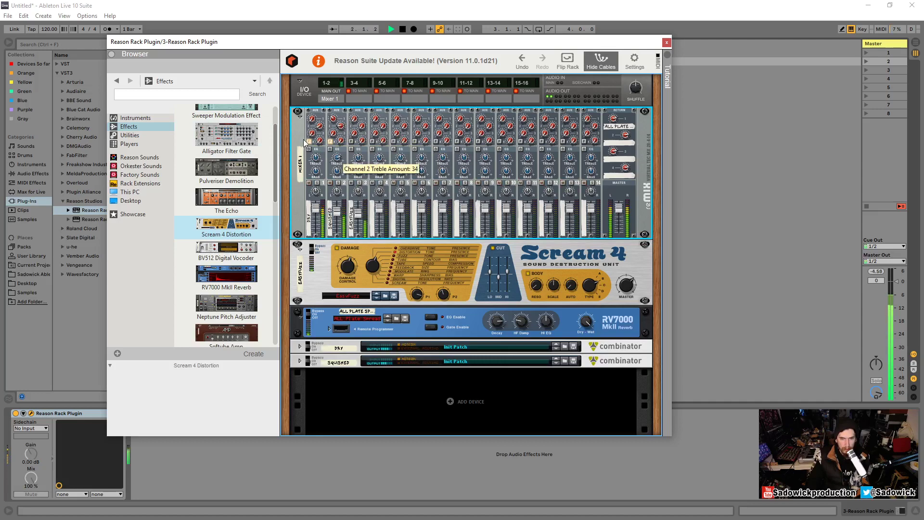
pyautogui.press('space')
pyautogui.press('space')
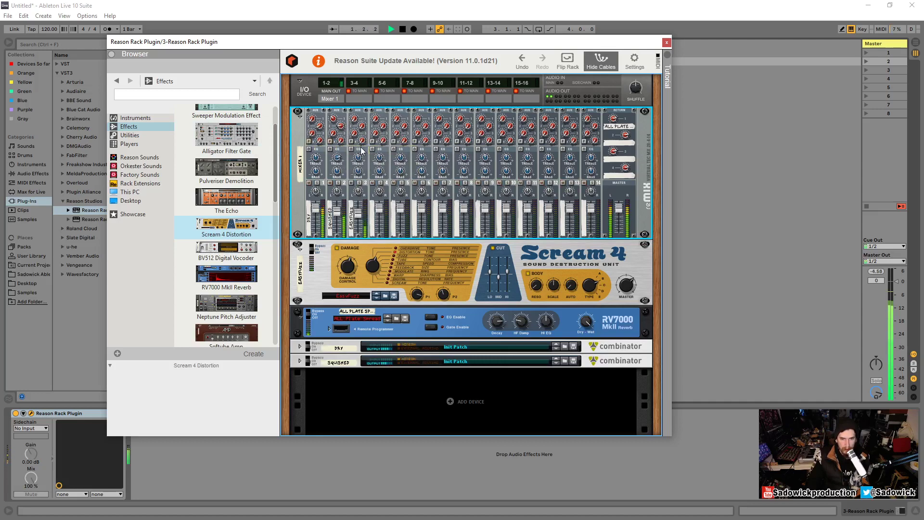
pyautogui.click(352, 143)
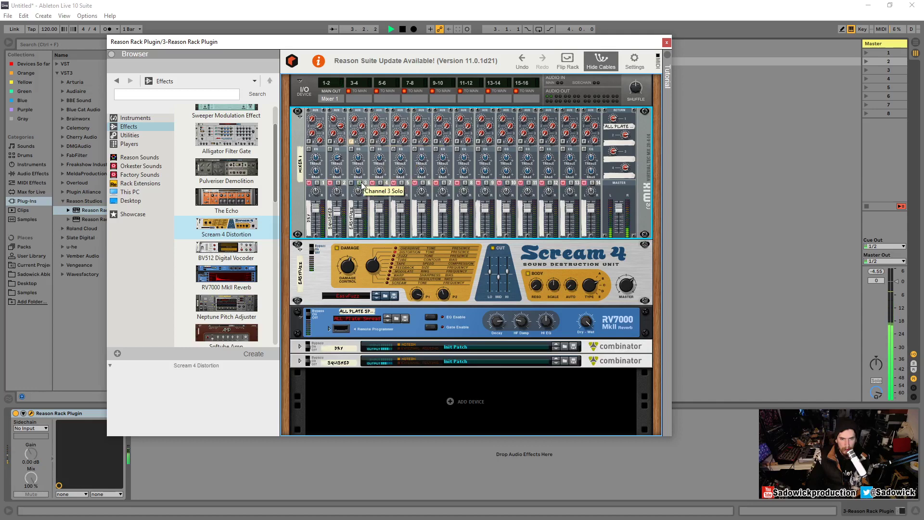
pyautogui.click(352, 141)
pyautogui.press('space')
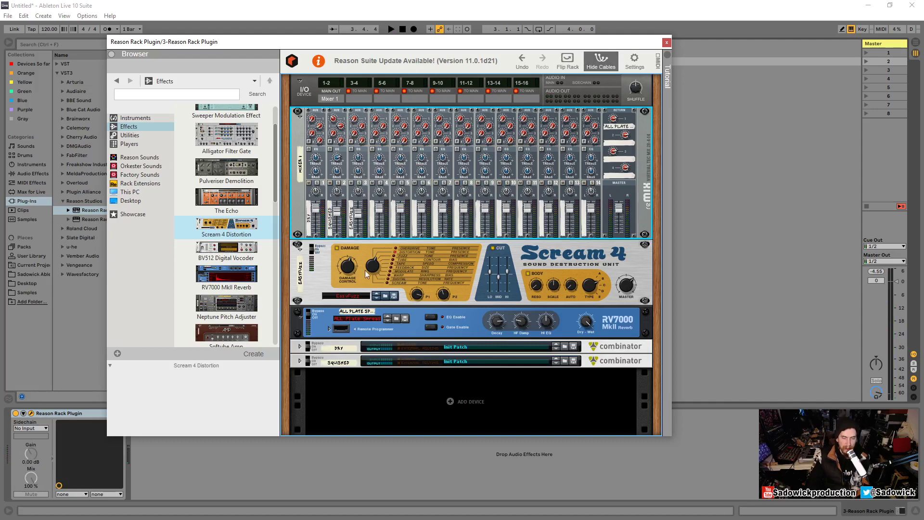
pyautogui.click(568, 61)
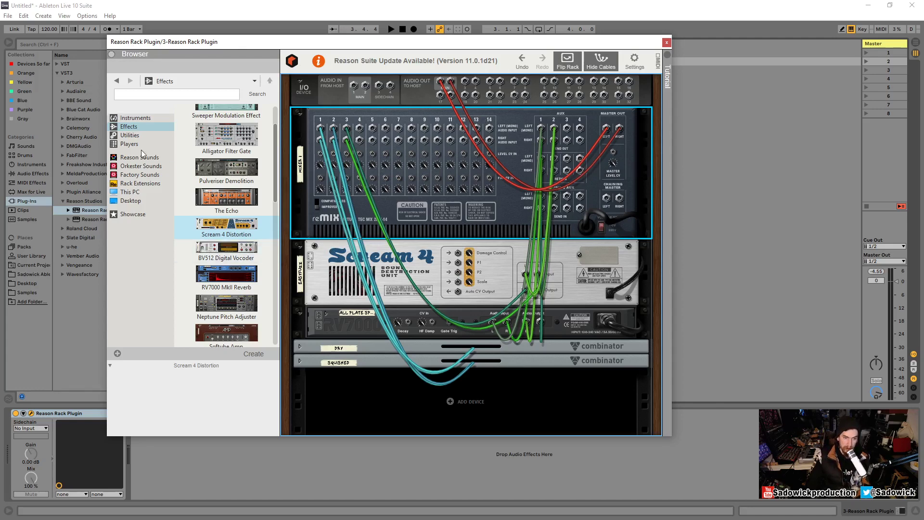
pyautogui.click(129, 135)
pyautogui.moveTo(227, 294); pyautogui.dragTo(417, 400)
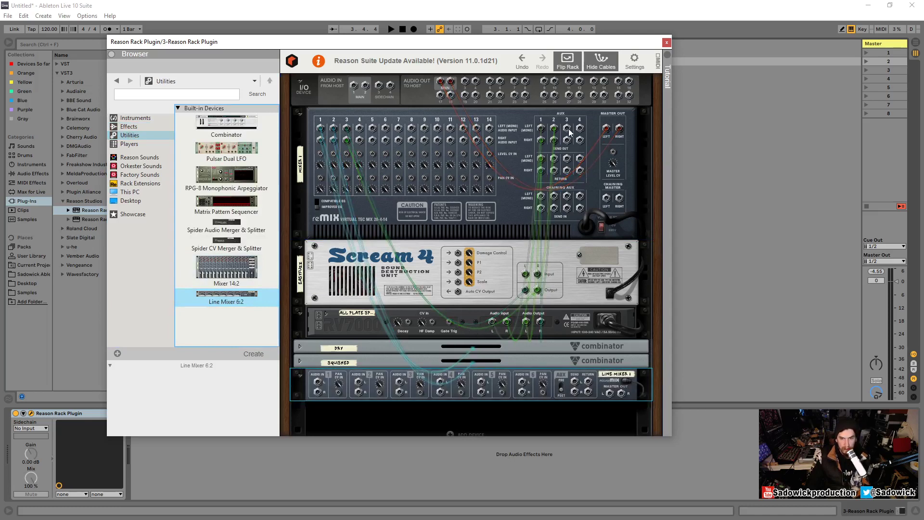
pyautogui.moveTo(569, 132); pyautogui.dragTo(319, 377)
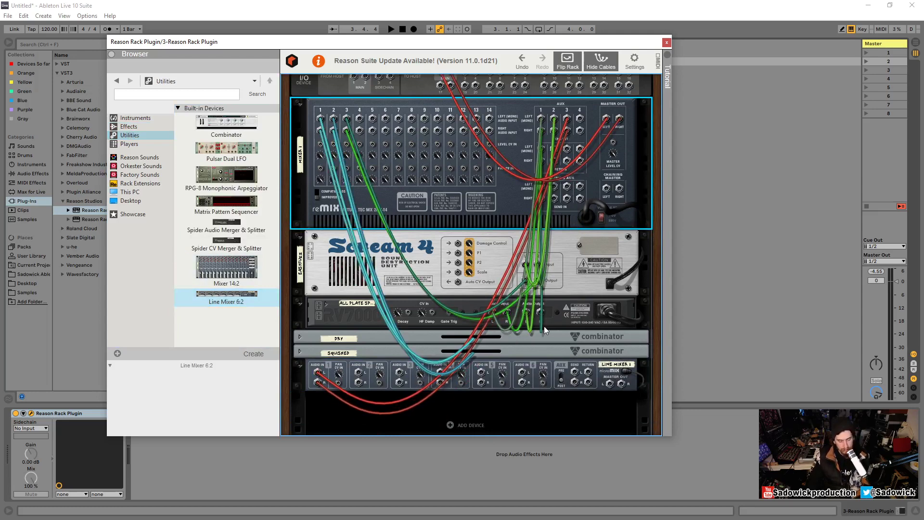
pyautogui.rightClick(539, 369)
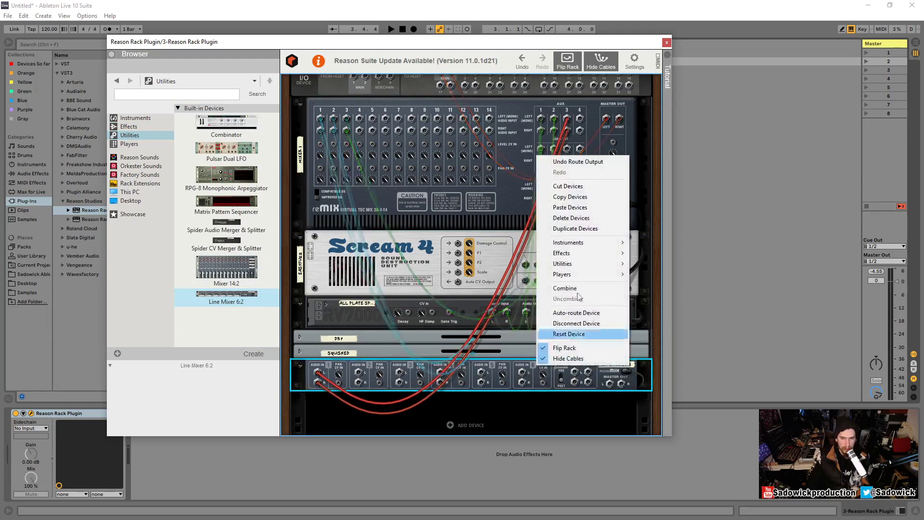
pyautogui.click(581, 189)
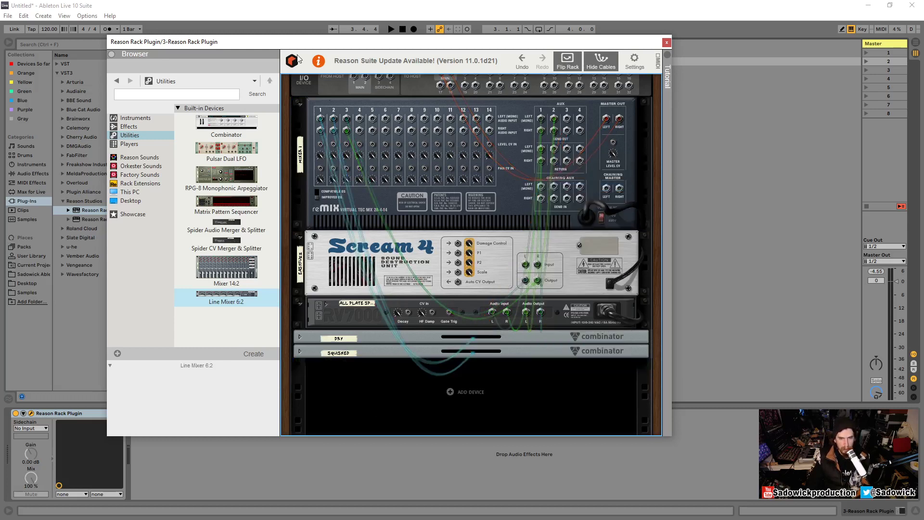
# Step: Nudge the plugin window up-left and turn the rack to its front panels
pyautogui.moveTo(447, 43); pyautogui.dragTo(433, 38)
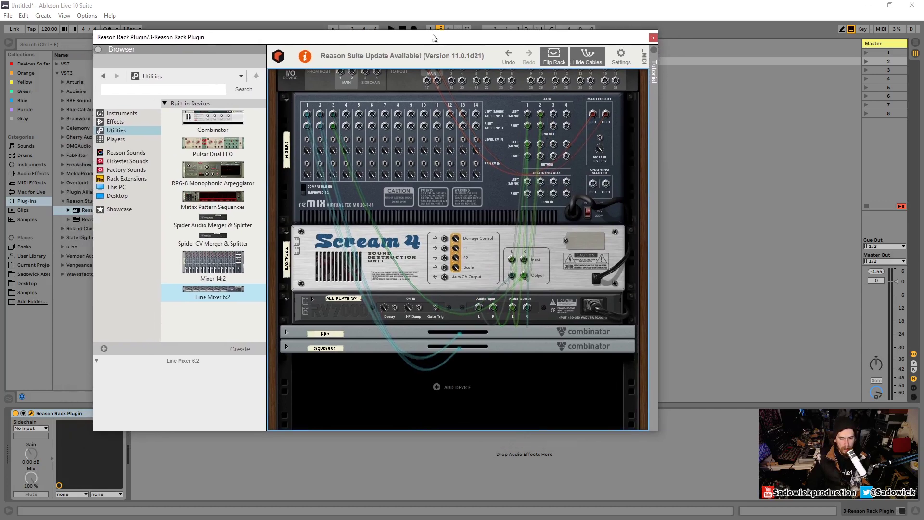
pyautogui.click(546, 58)
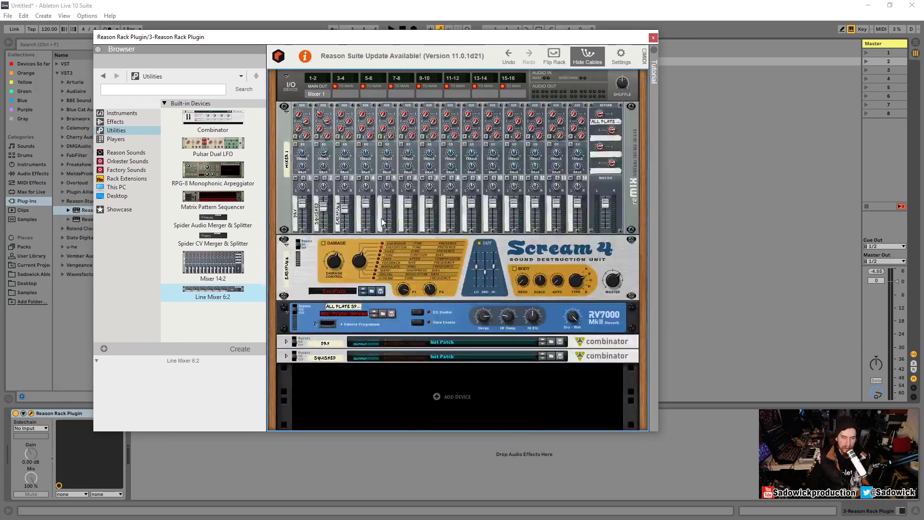